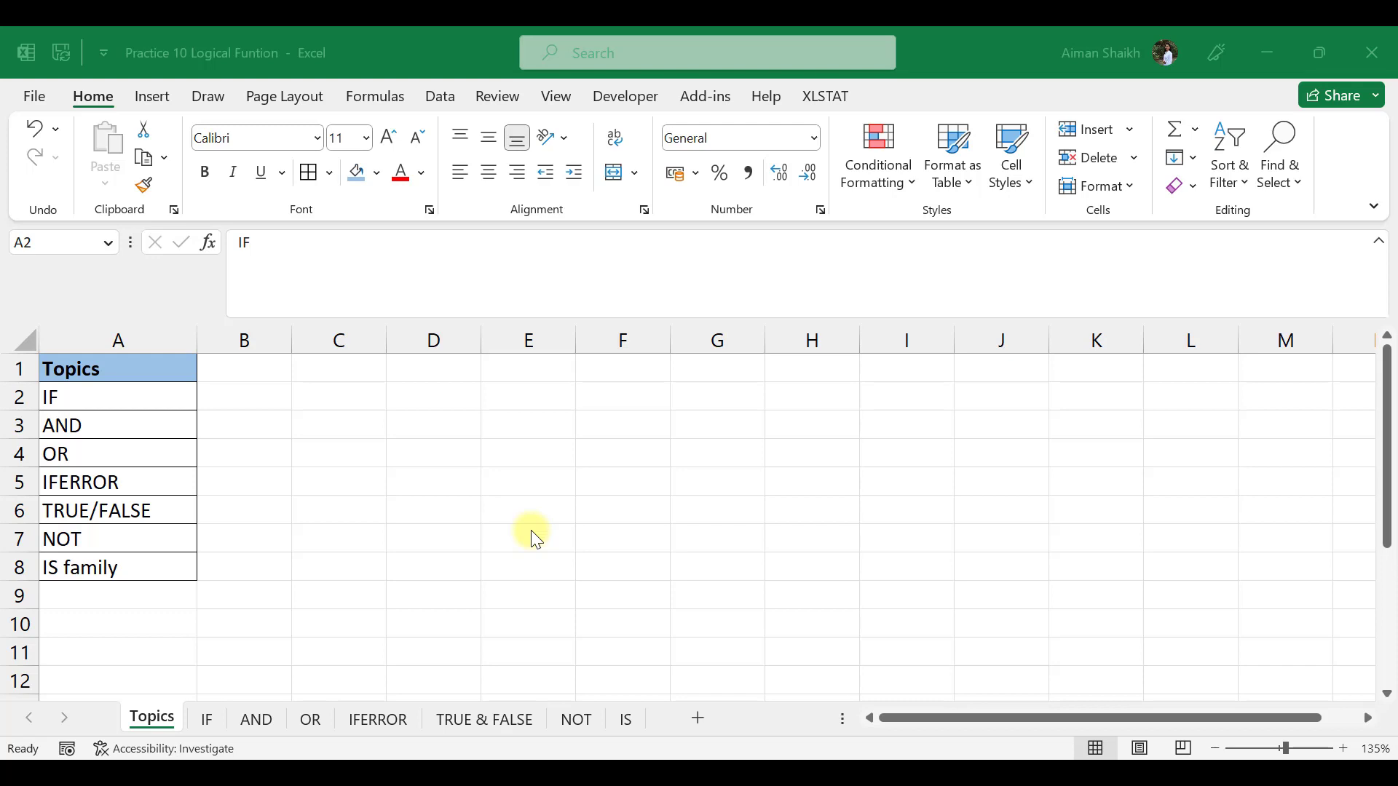
Open the IF worksheet and begin a formula in the first Result cell, G2.
left_click(207, 717)
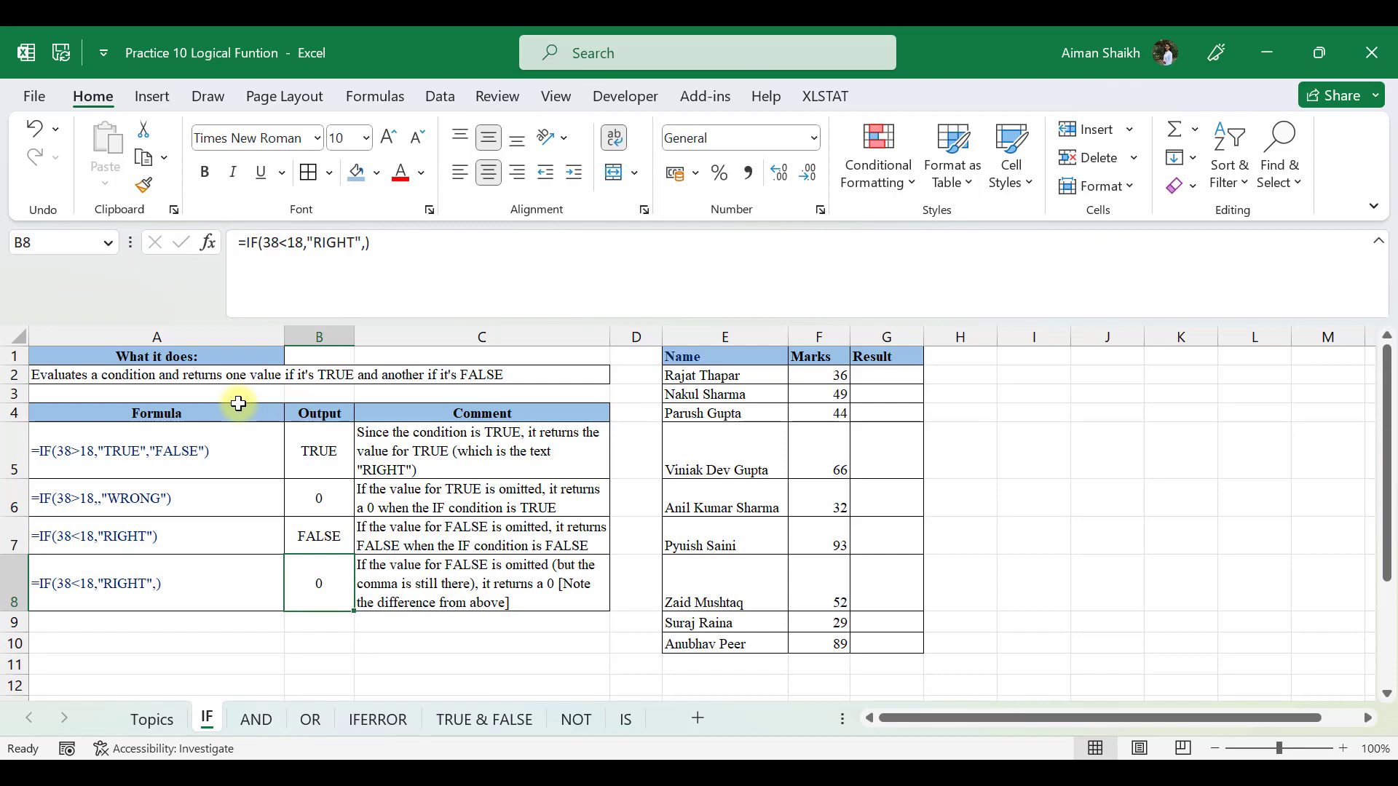
left_click(890, 377)
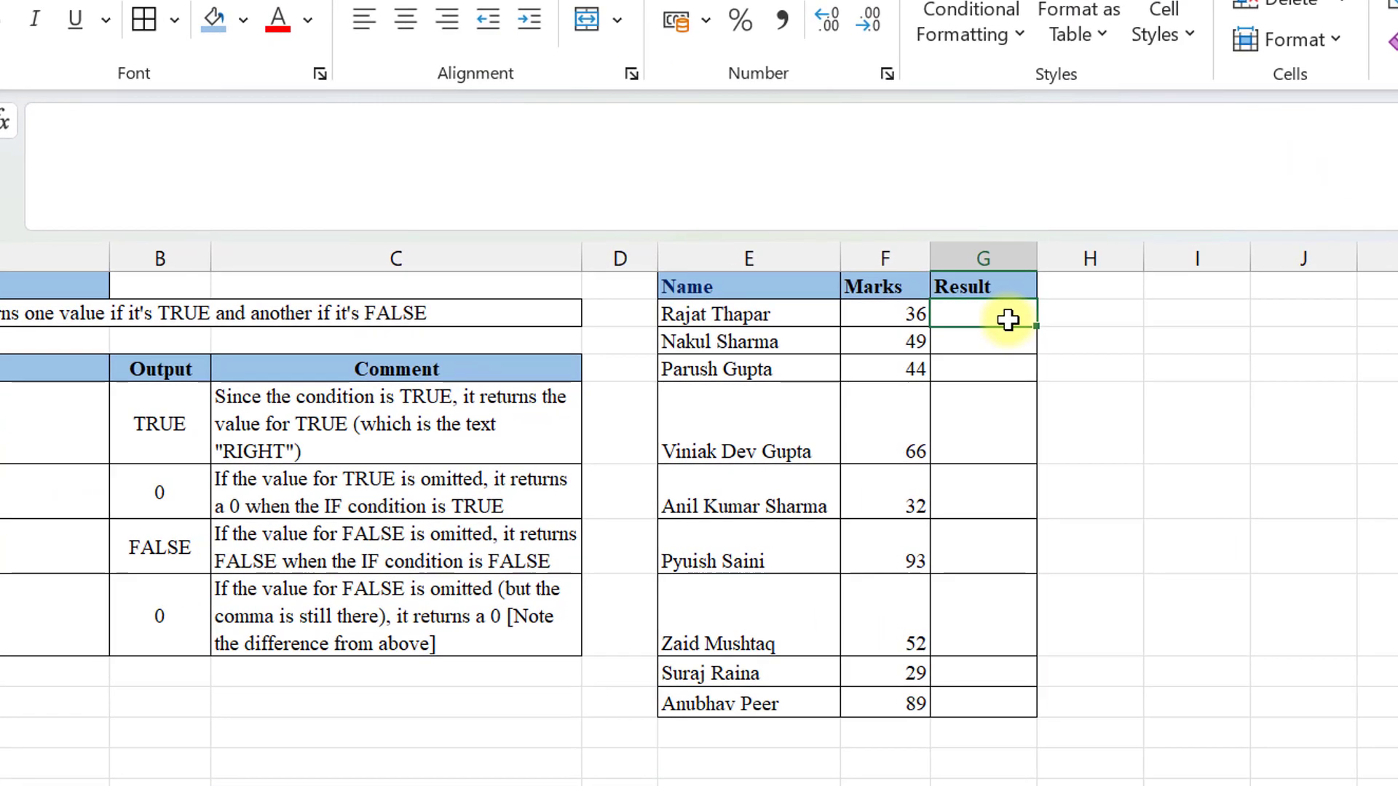
type("=")
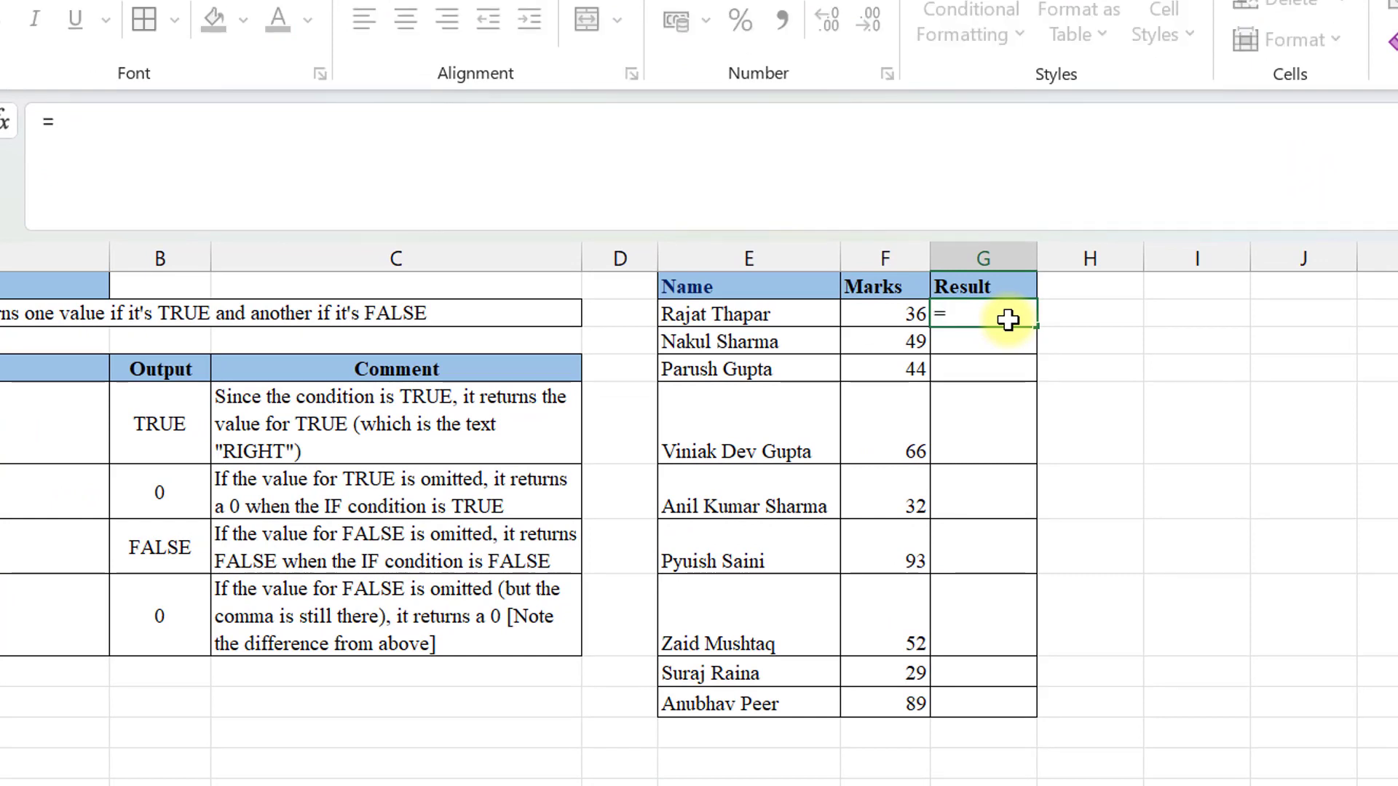
type("if")
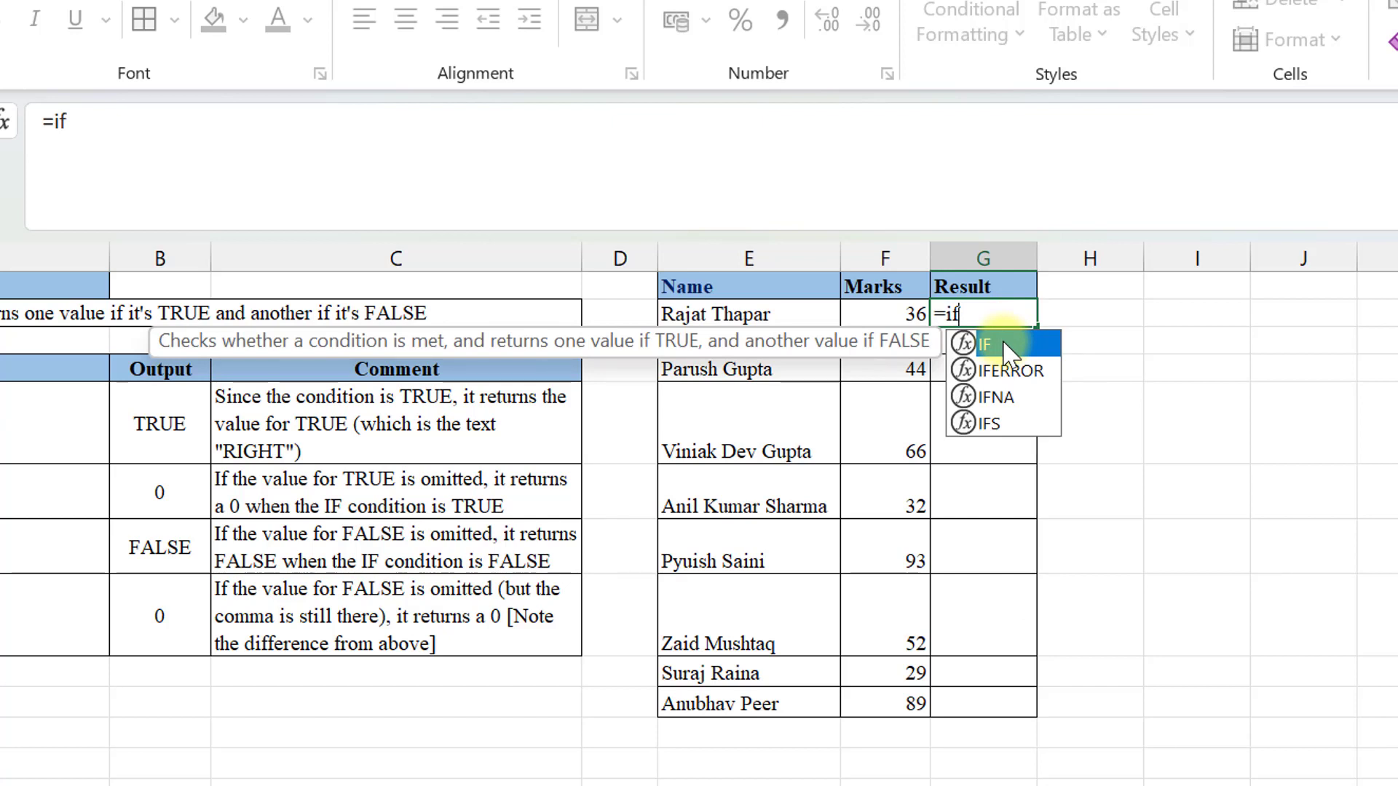
double_click(1005, 345)
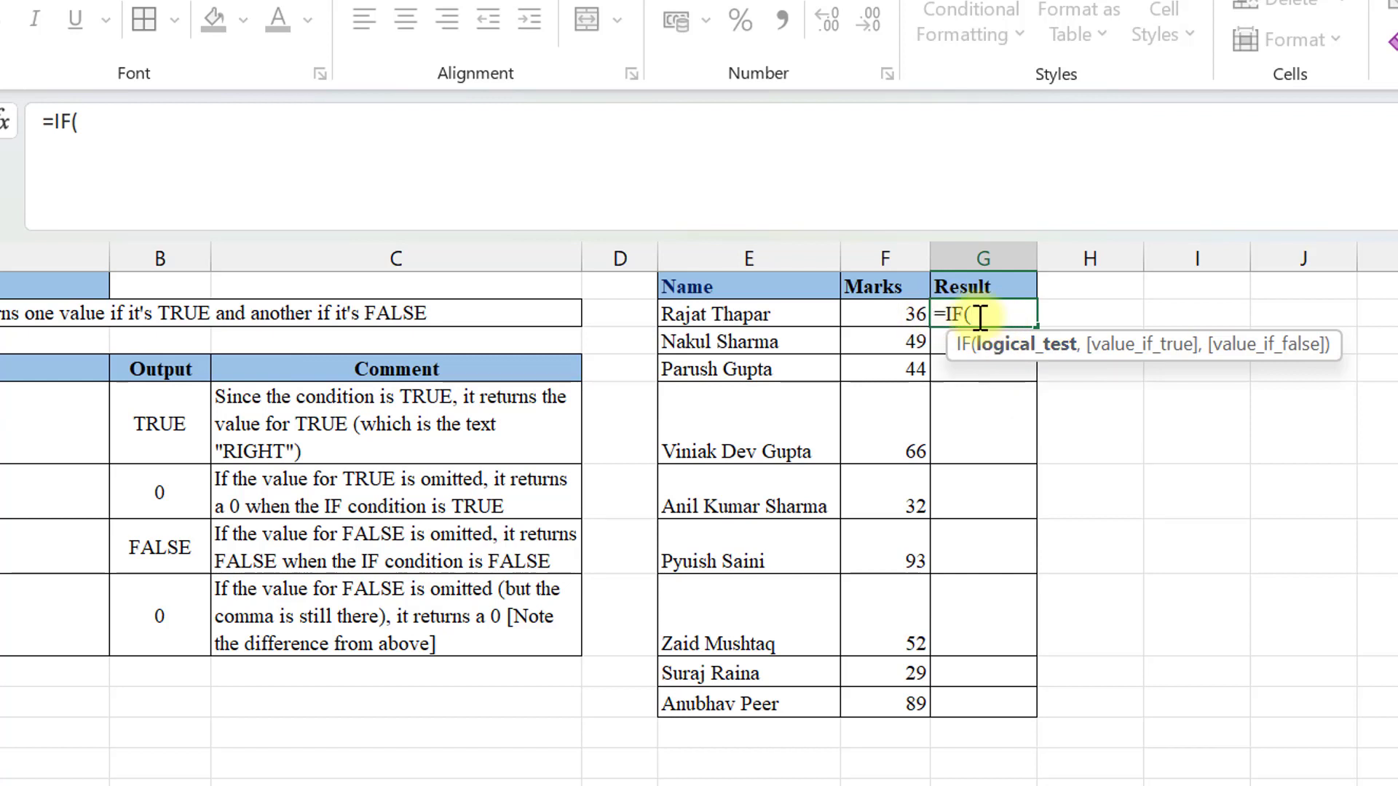
key("BackSpace")
key("BackSpace")
key("BackSpace")
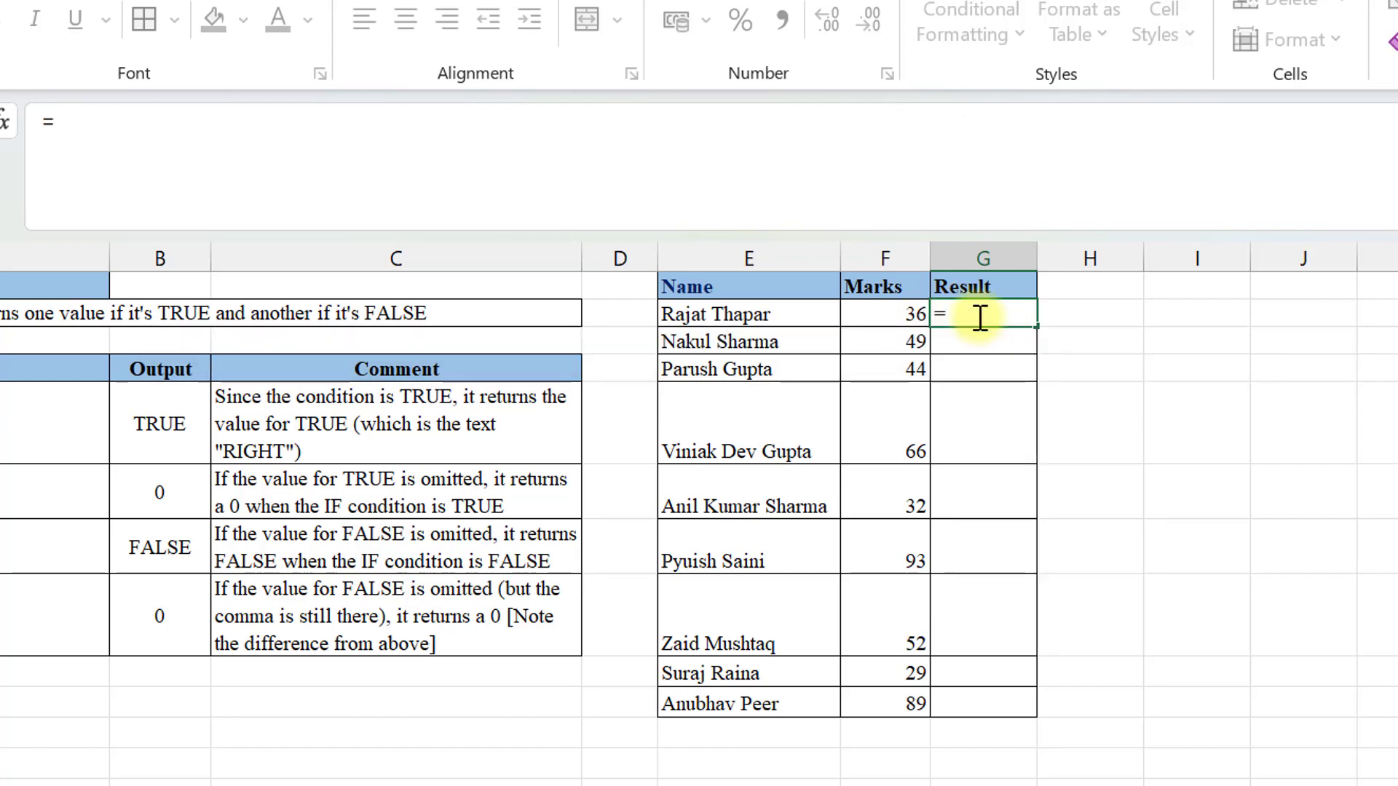
Complete the G2 formula as =IF(F2>40,"pass","fail") to grade the first student's marks.
type("if")
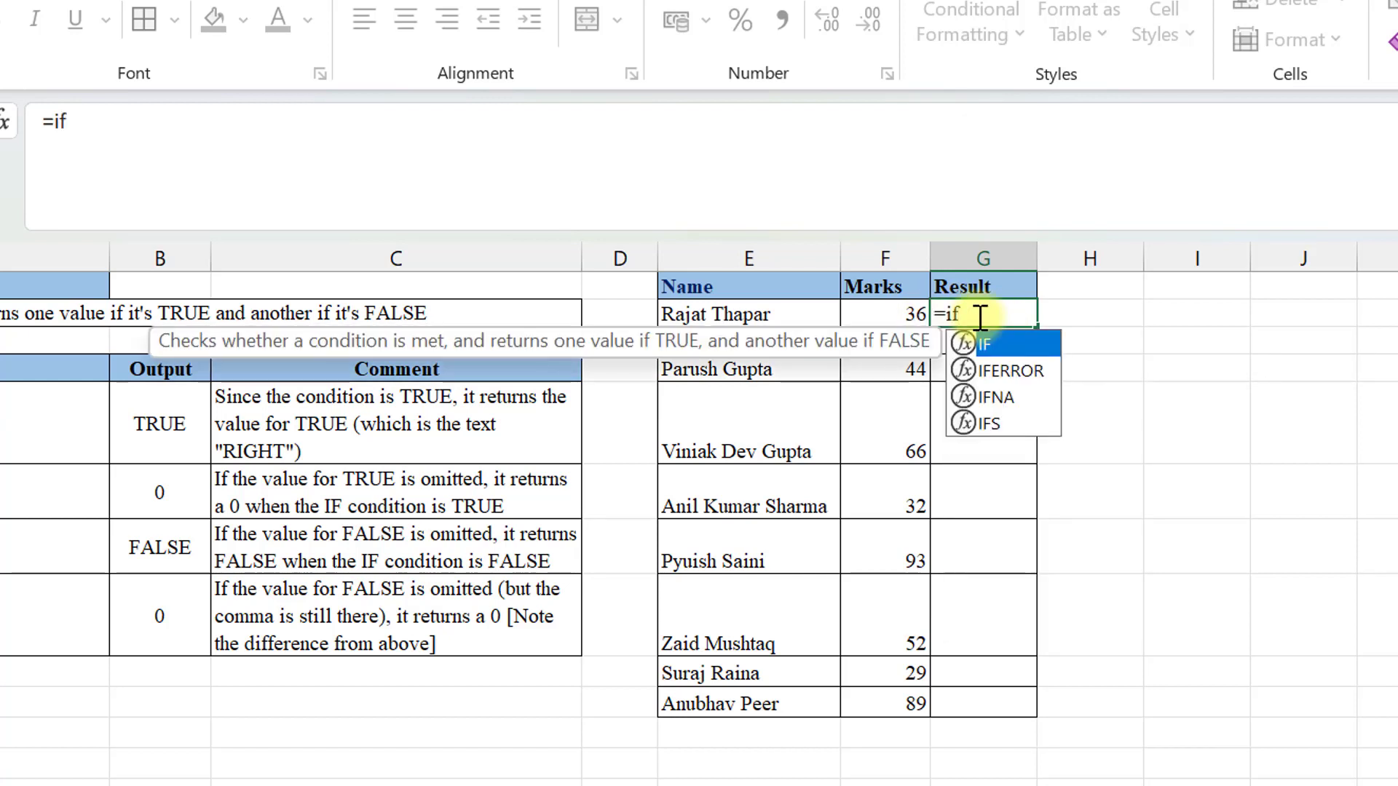
key("Tab")
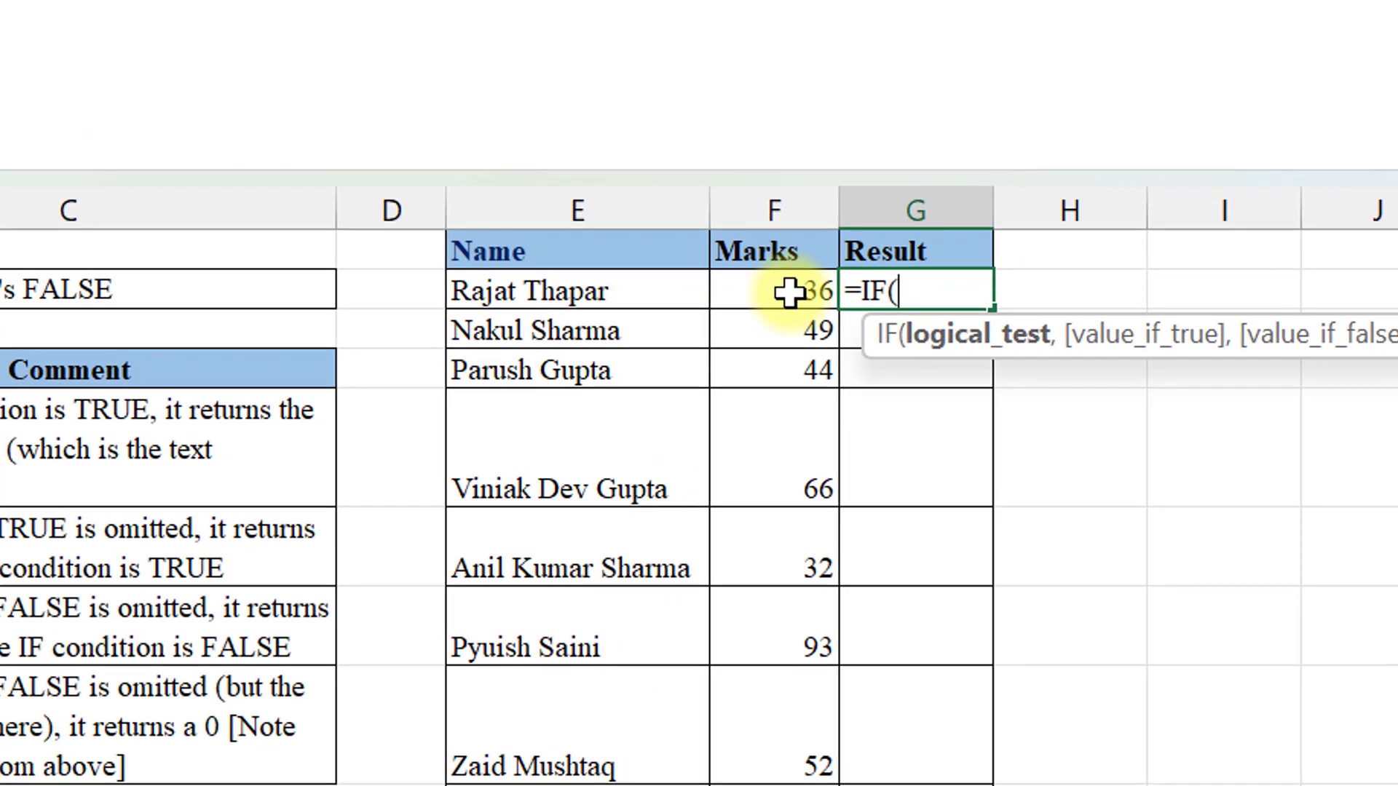
left_click(790, 291)
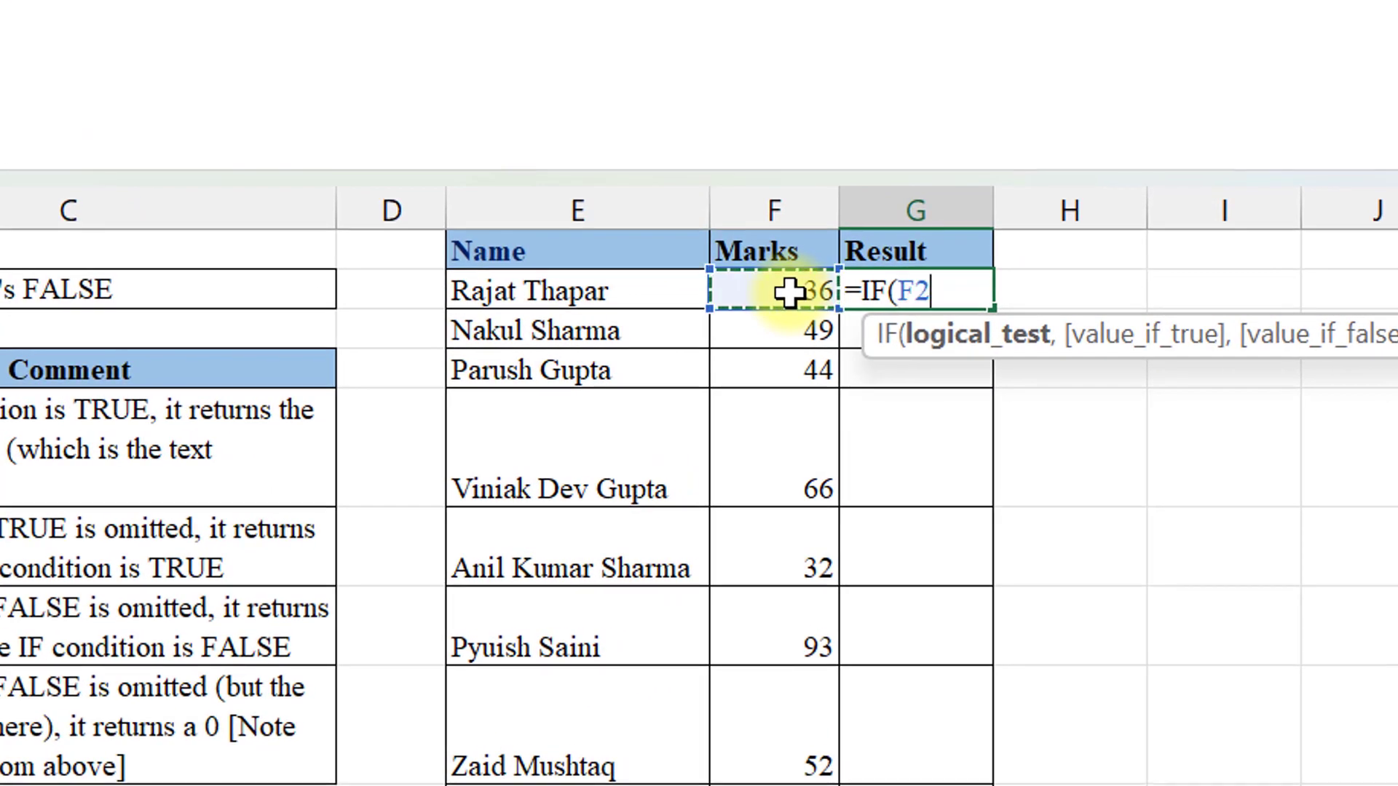
type(">")
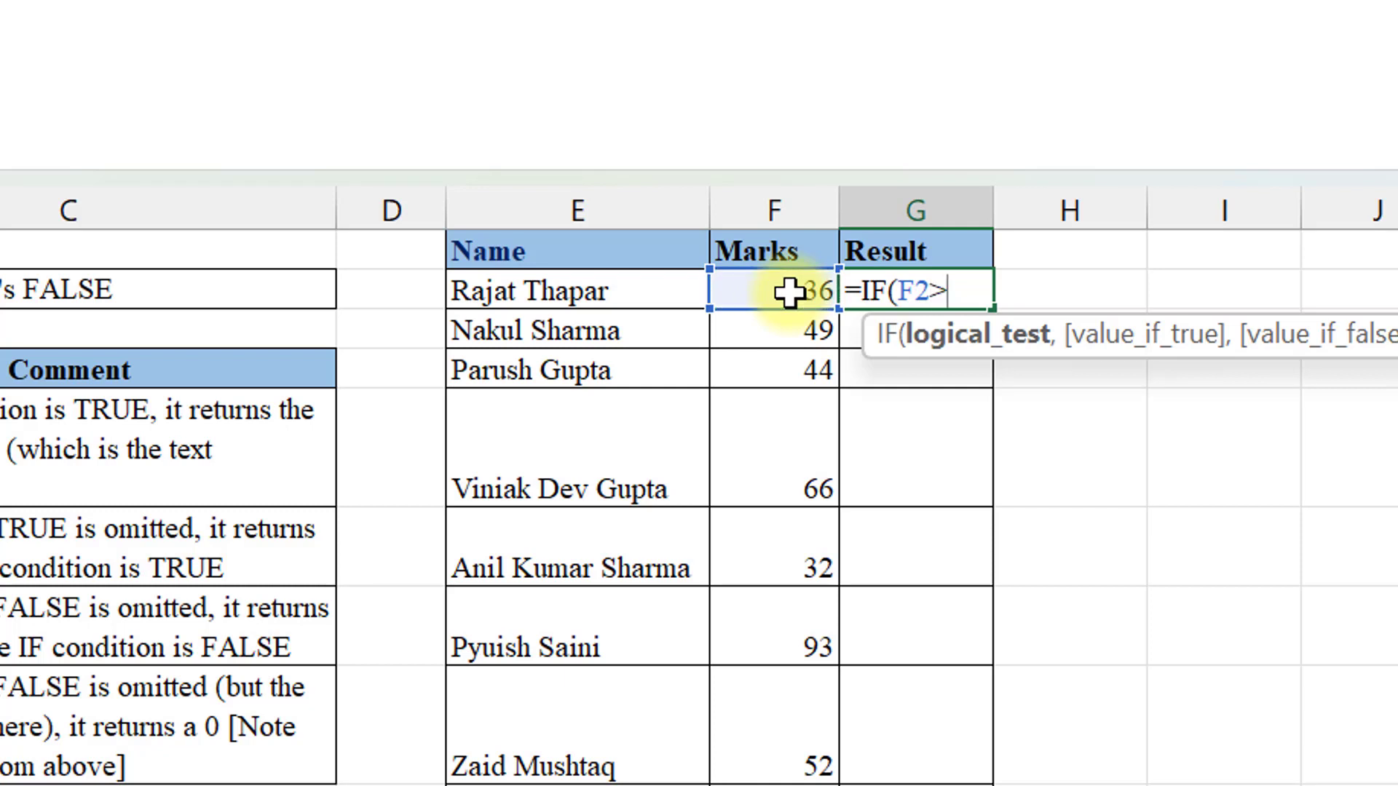
type("40,")
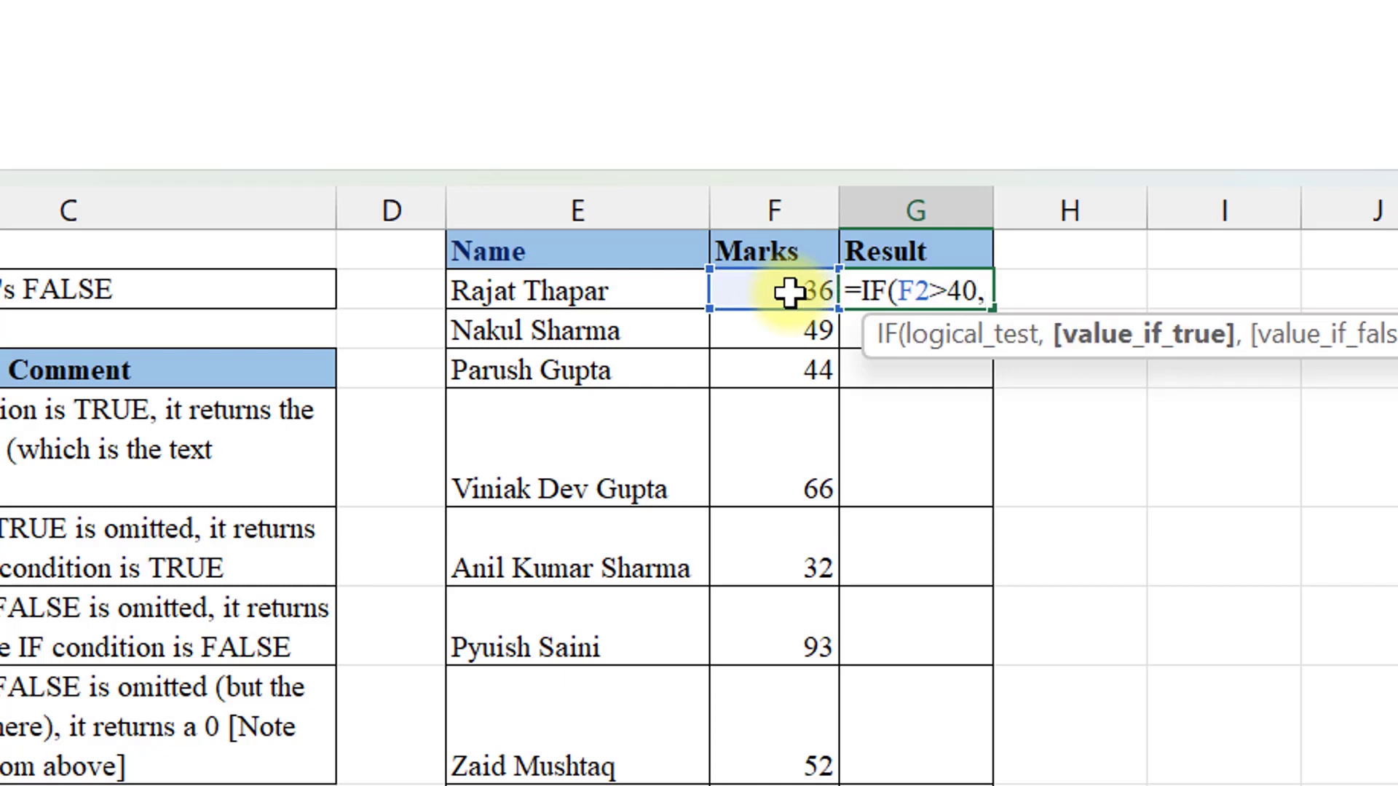
type("\"pass")
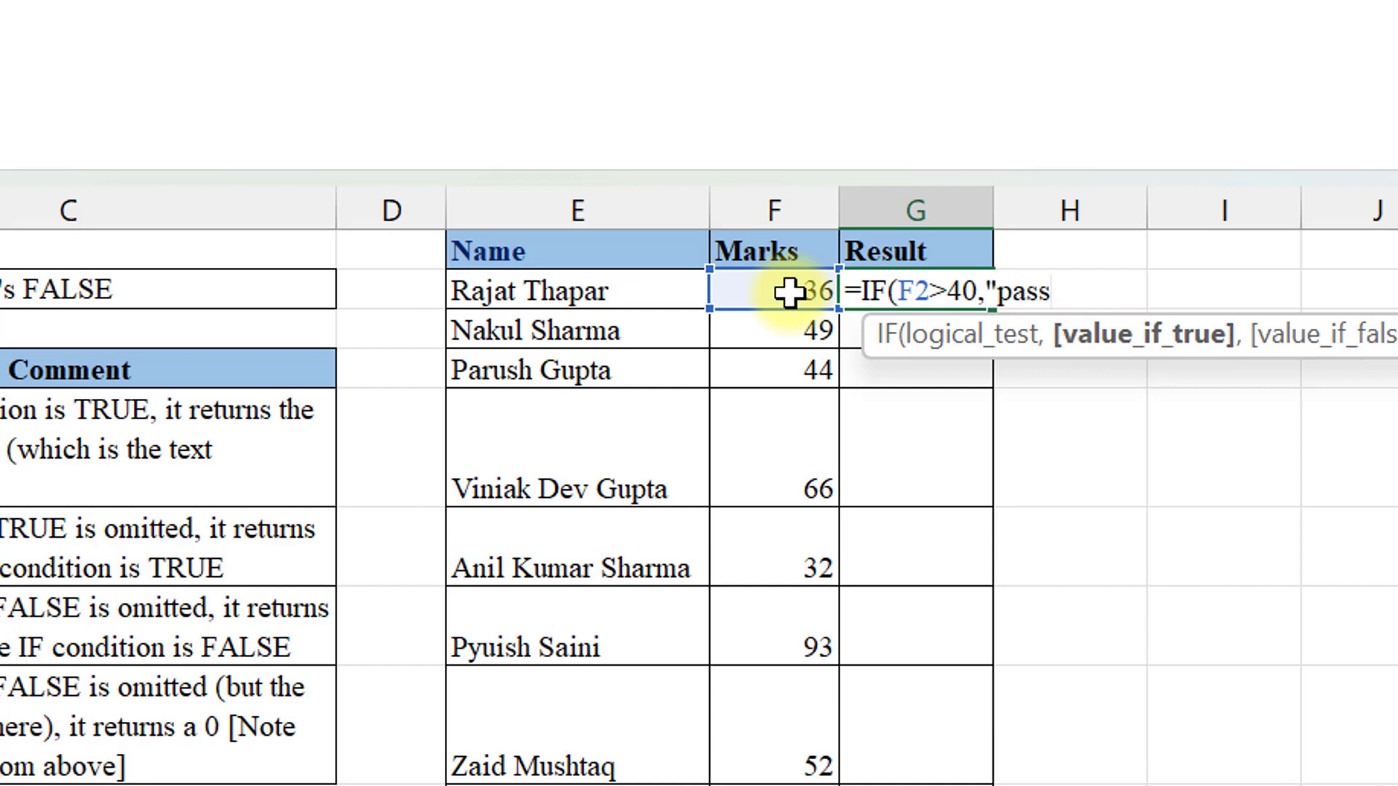
type("\",")
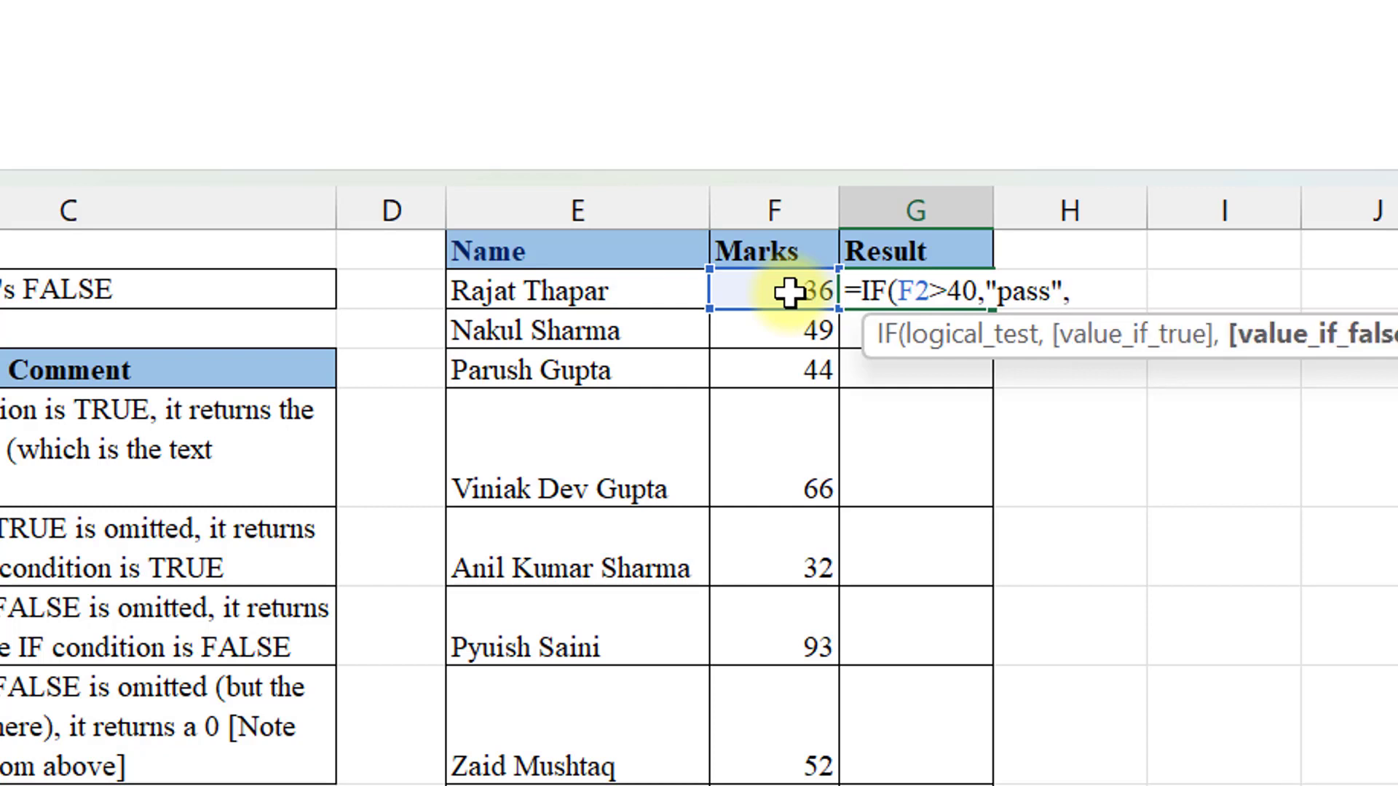
type("\"fail\")")
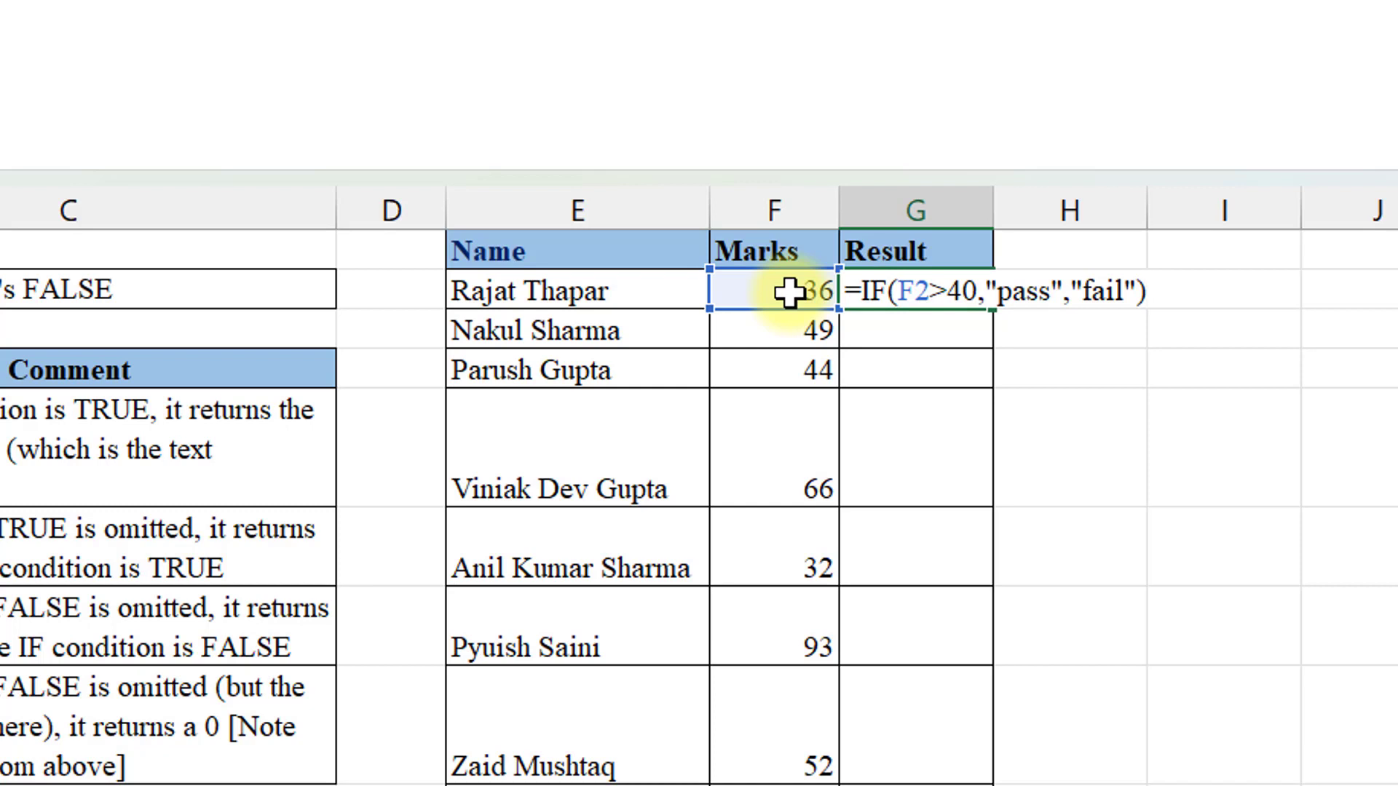
key("Return")
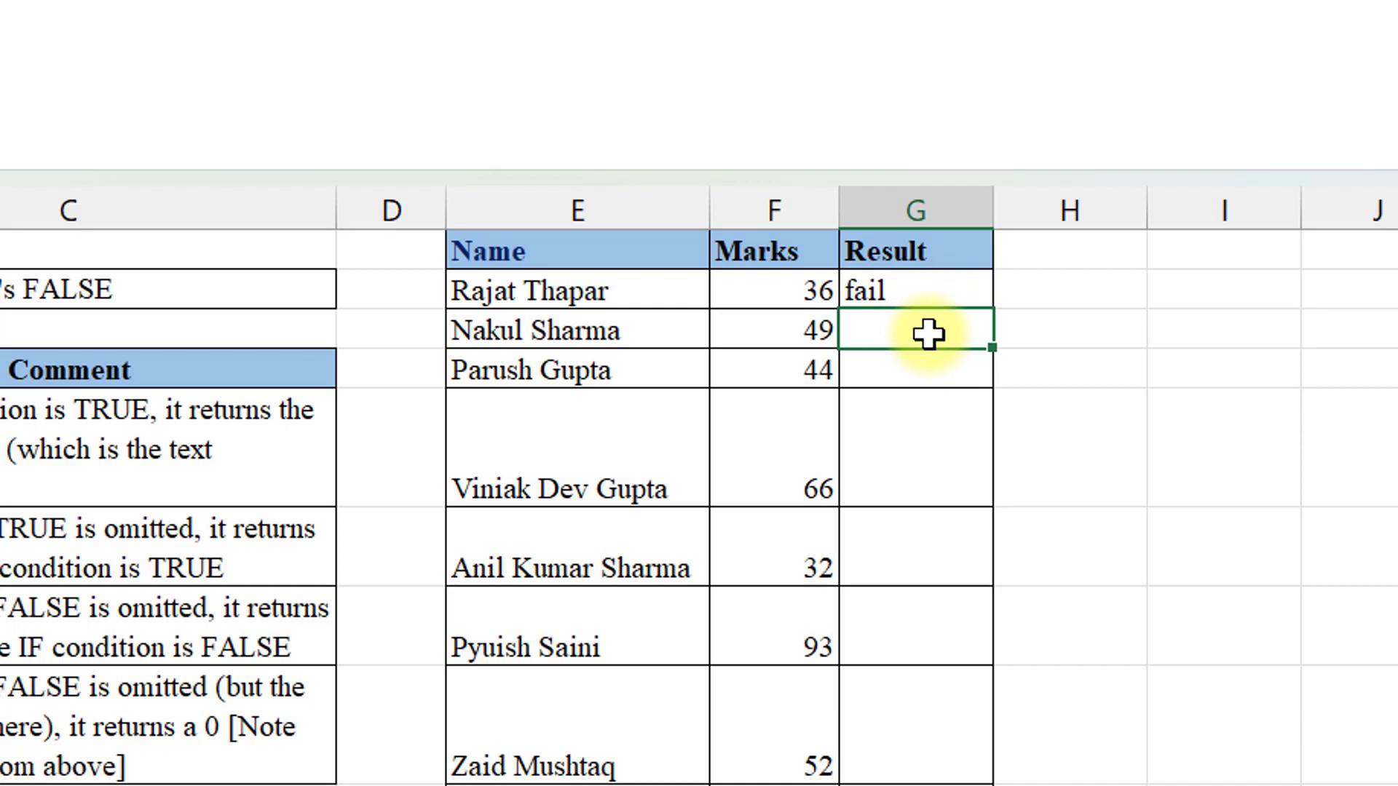
Enter =IF(F3>40,"true","false") in G3 for the second student's marks.
type("=if")
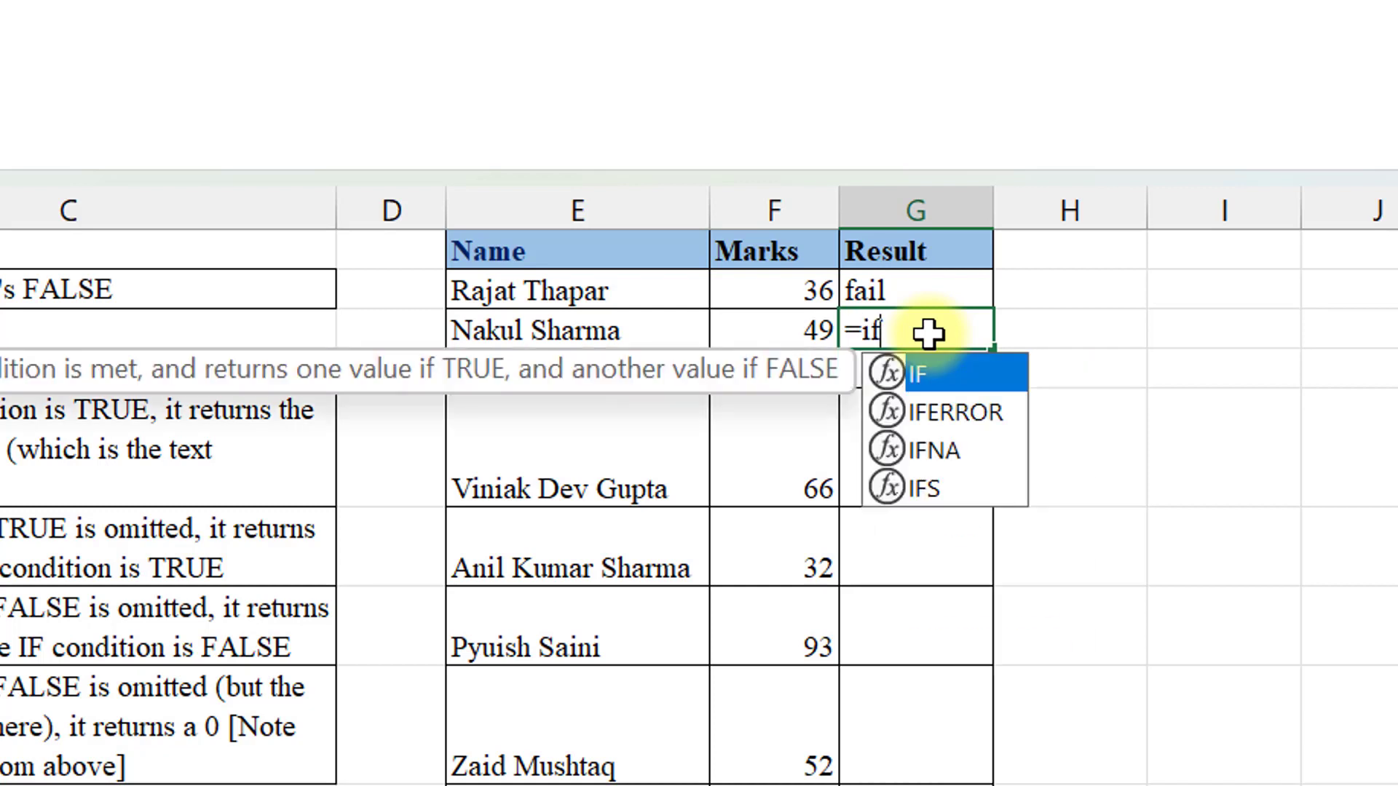
key("Tab")
key("Left")
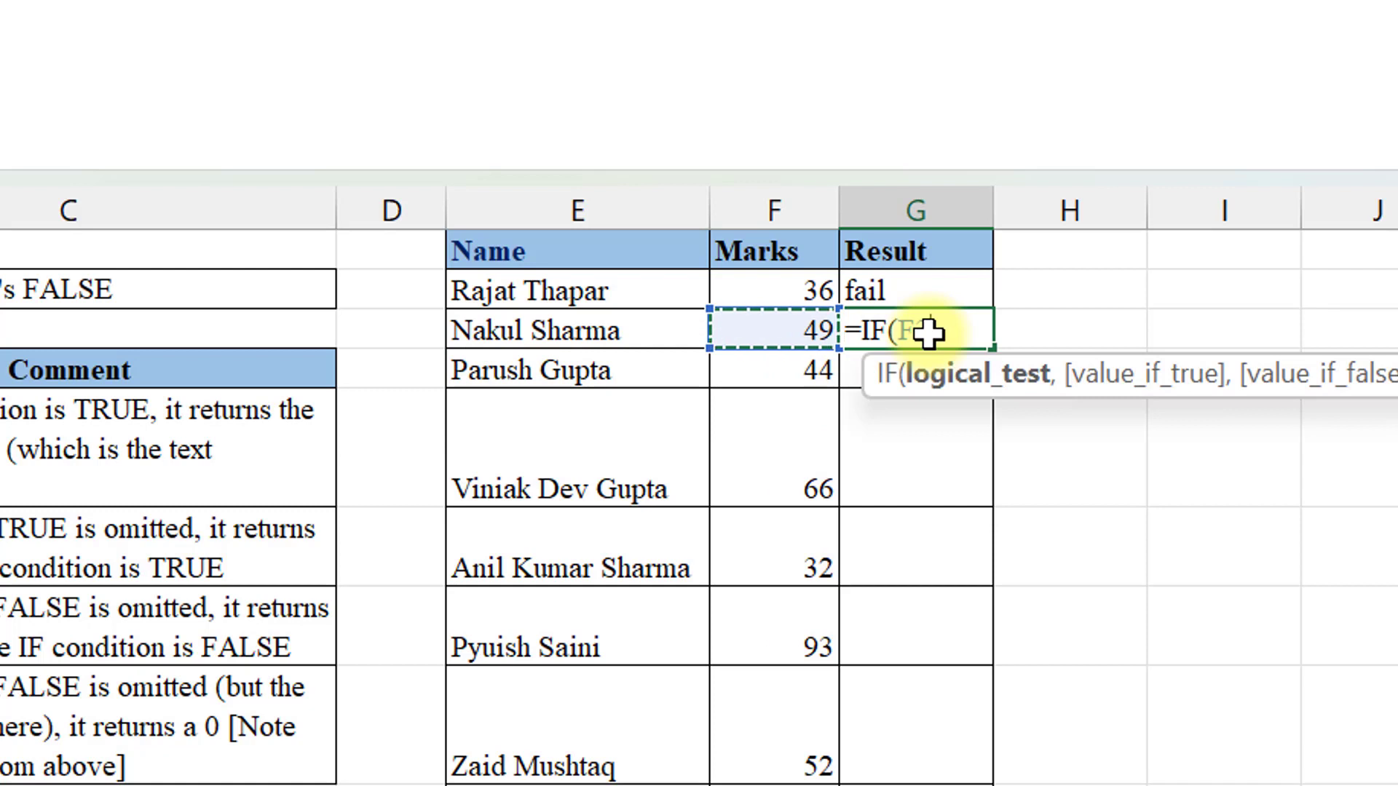
type("<40")
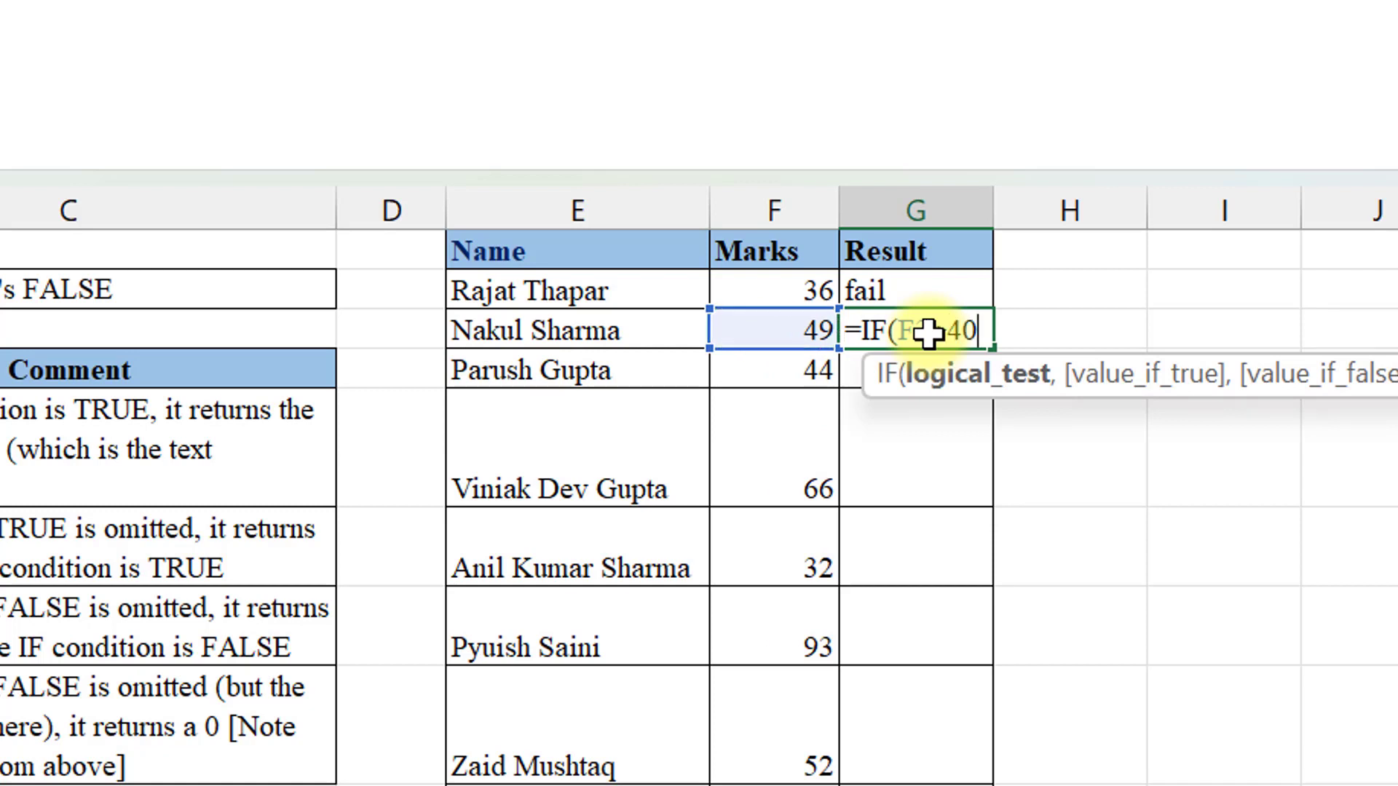
type(",\"")
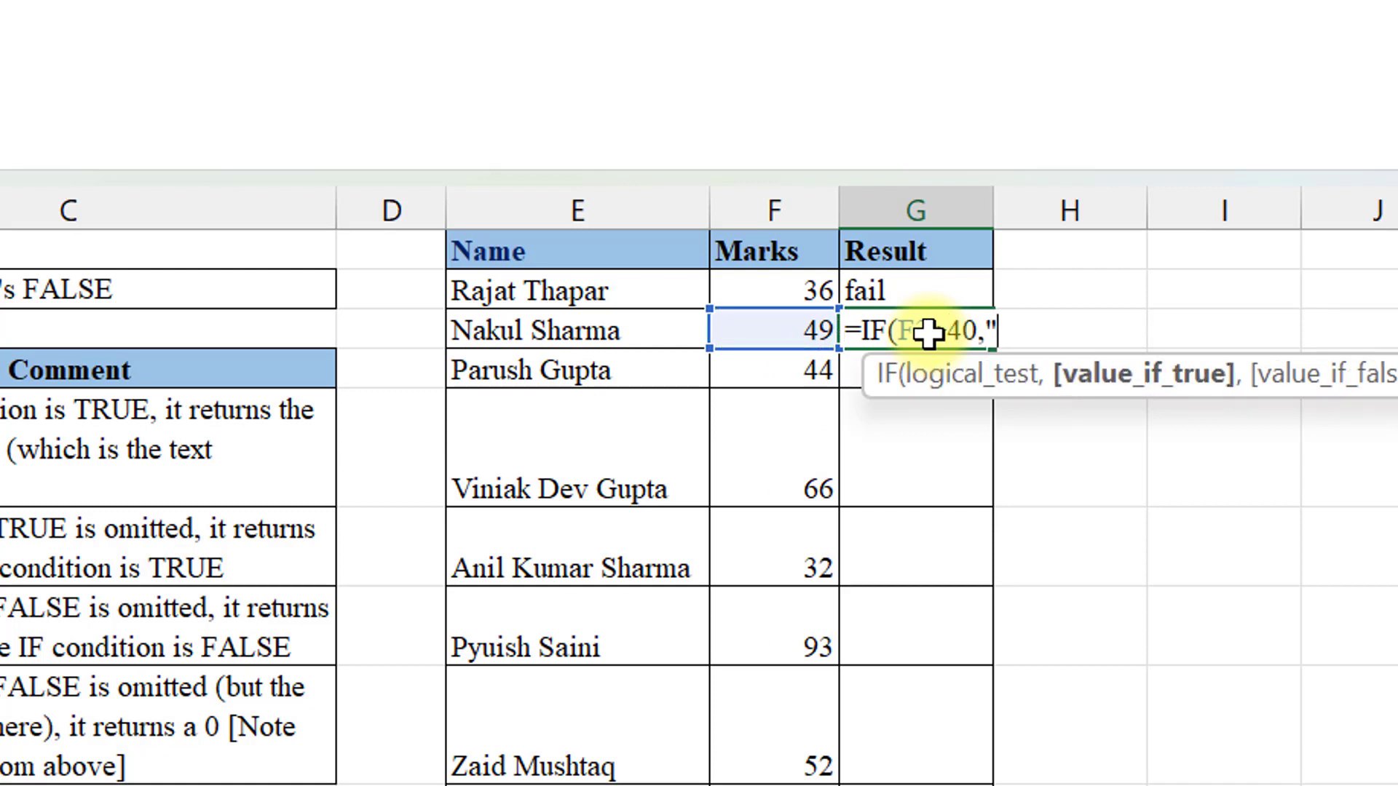
type("truve")
key("BackSpace")
key("BackSpace")
type("e")
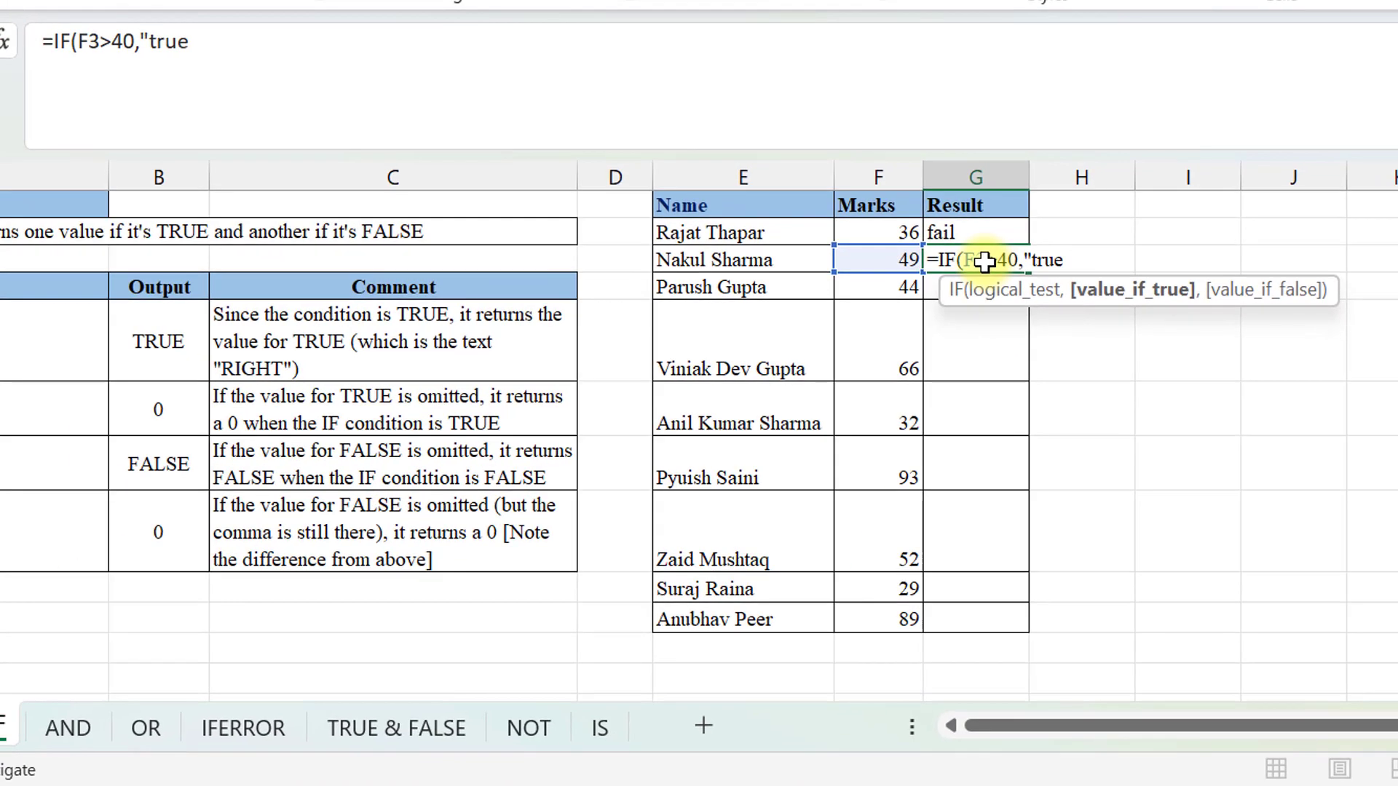
type("\",")
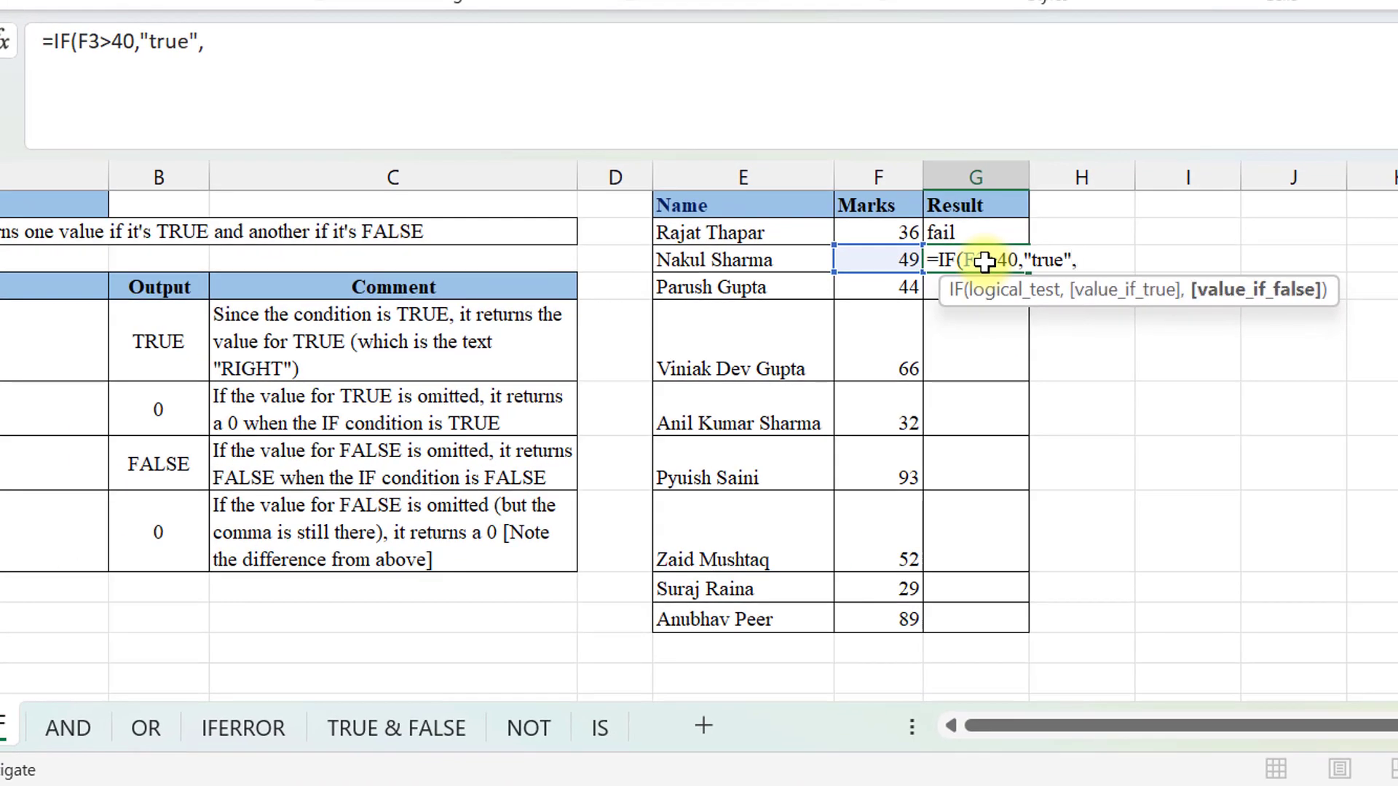
type("\"false\")")
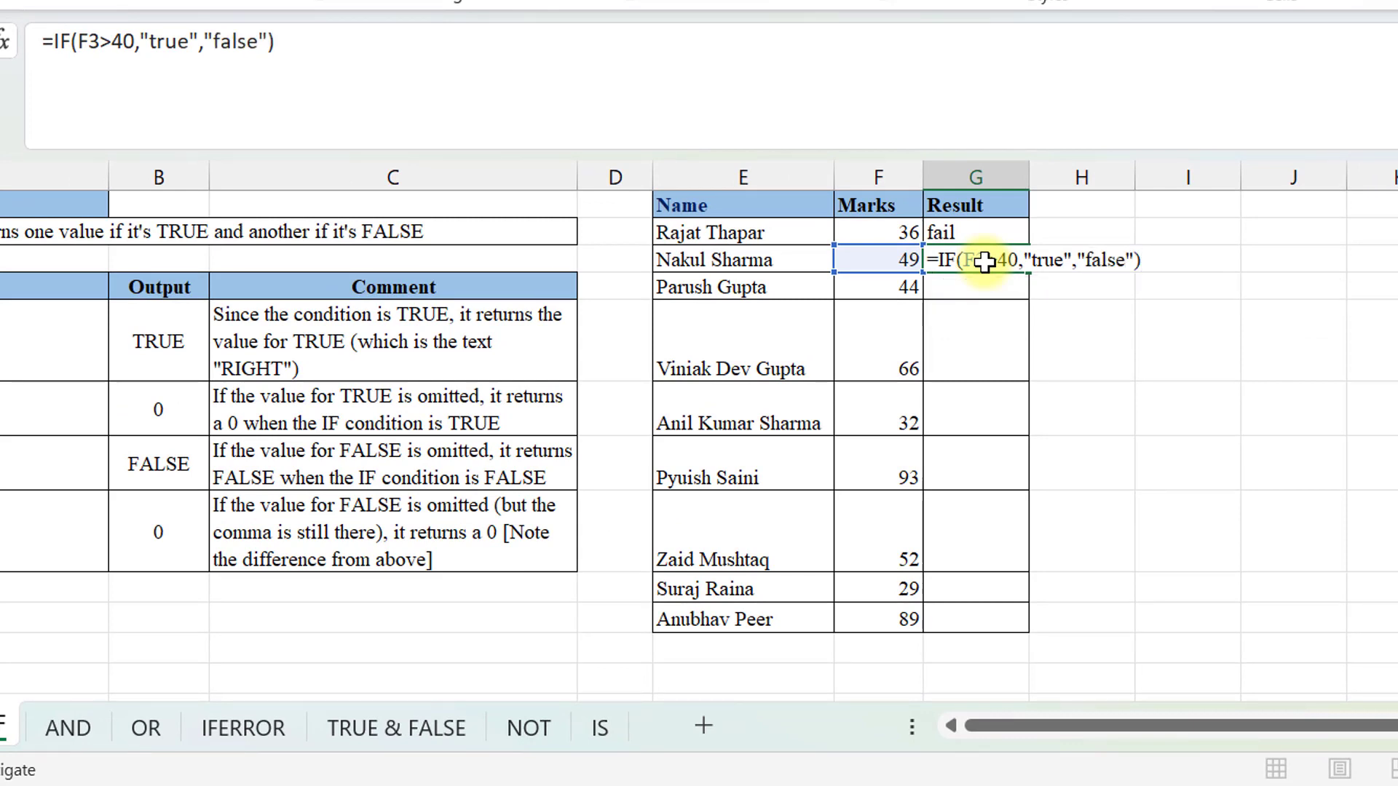
key("Return")
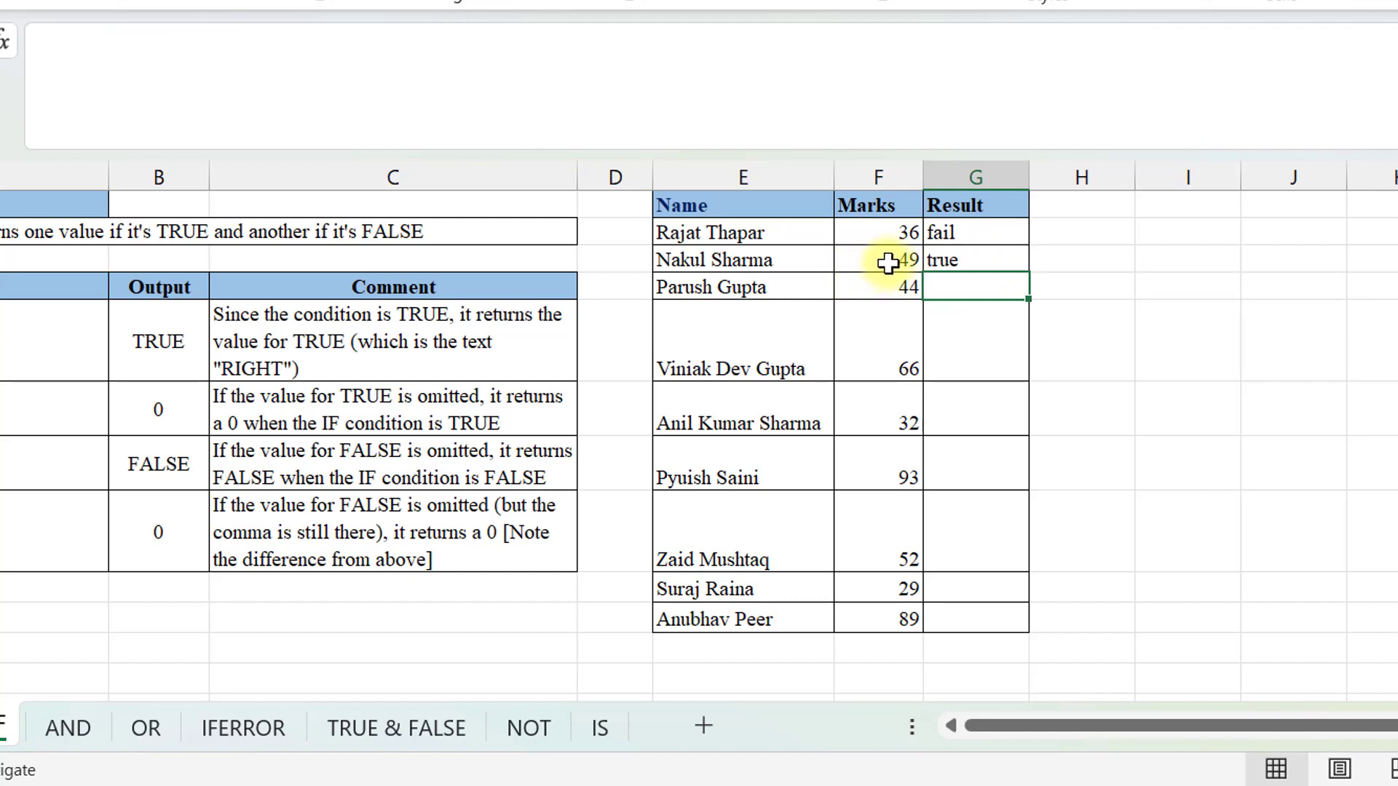
Fill the pass/fail formula from G2 down into G3.
left_click(1013, 235)
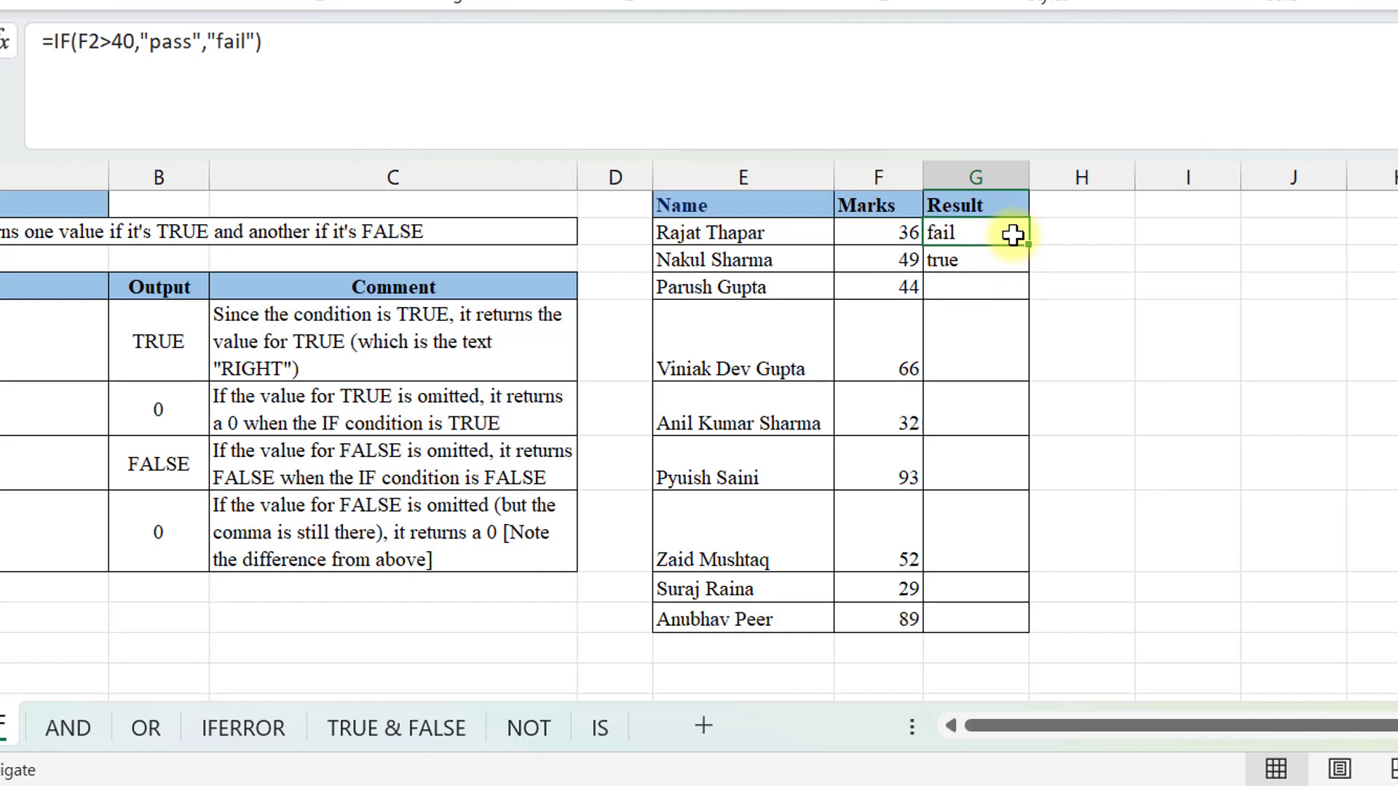
key("shift+Down")
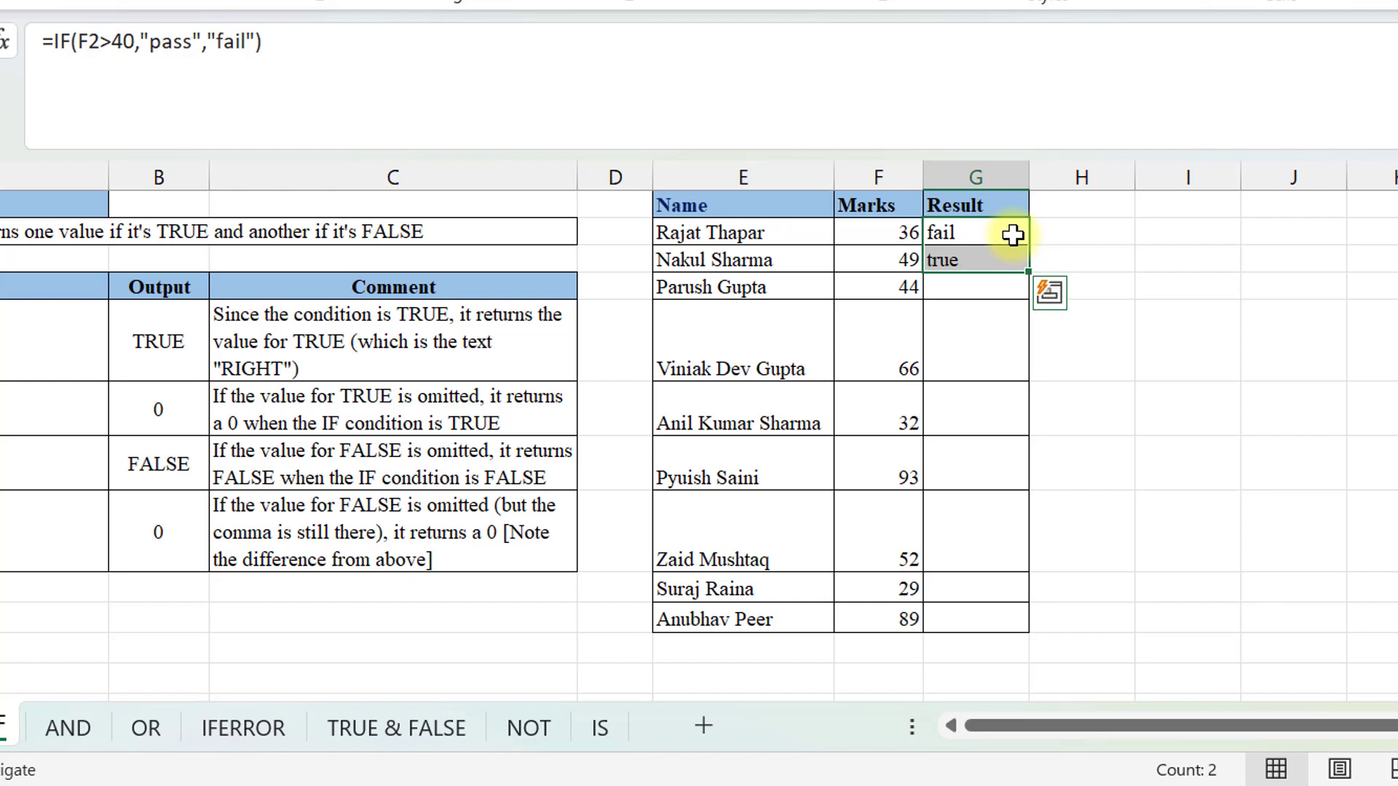
key("ctrl+d")
Fill the pass/fail formula from G2 down the Result column through G10.
key("Left")
key("ctrl+Down")
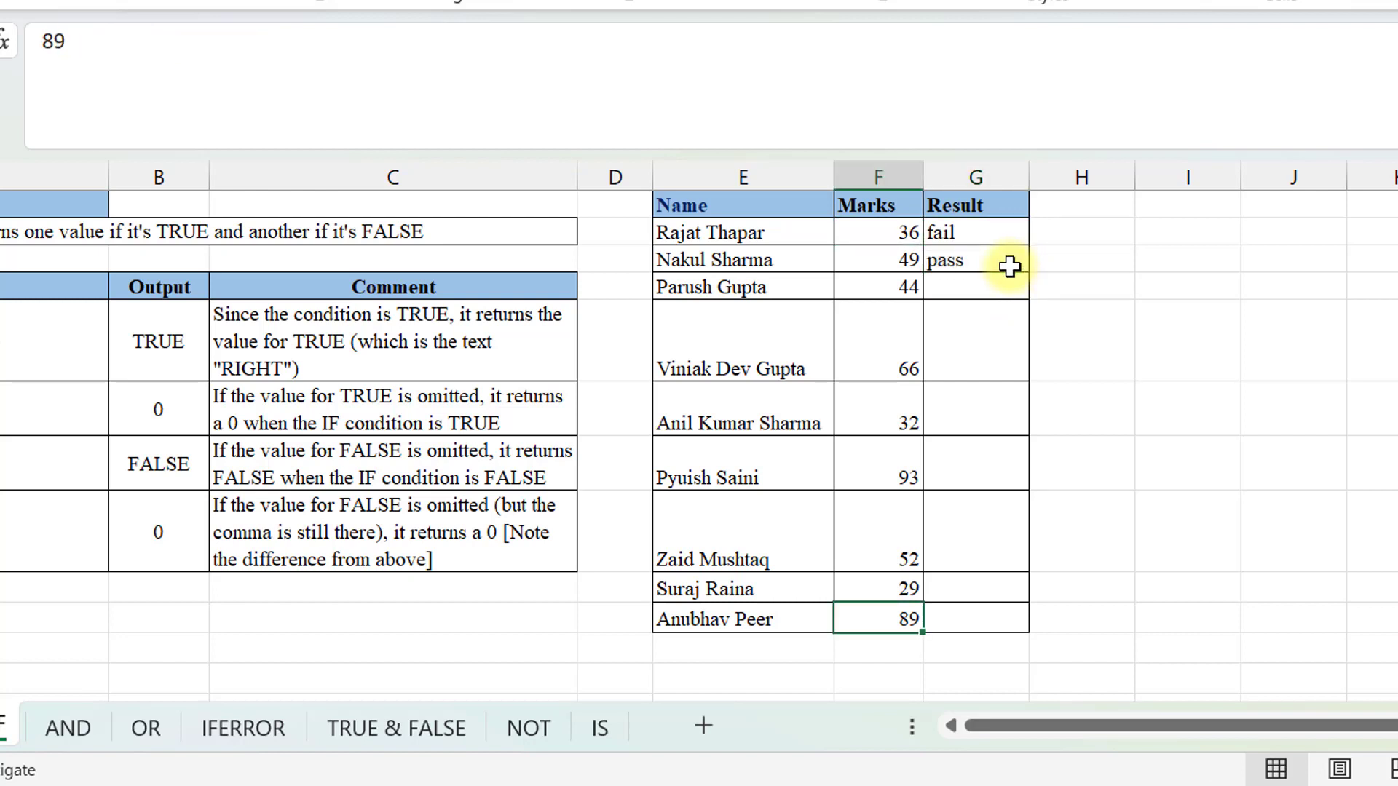
key("Right")
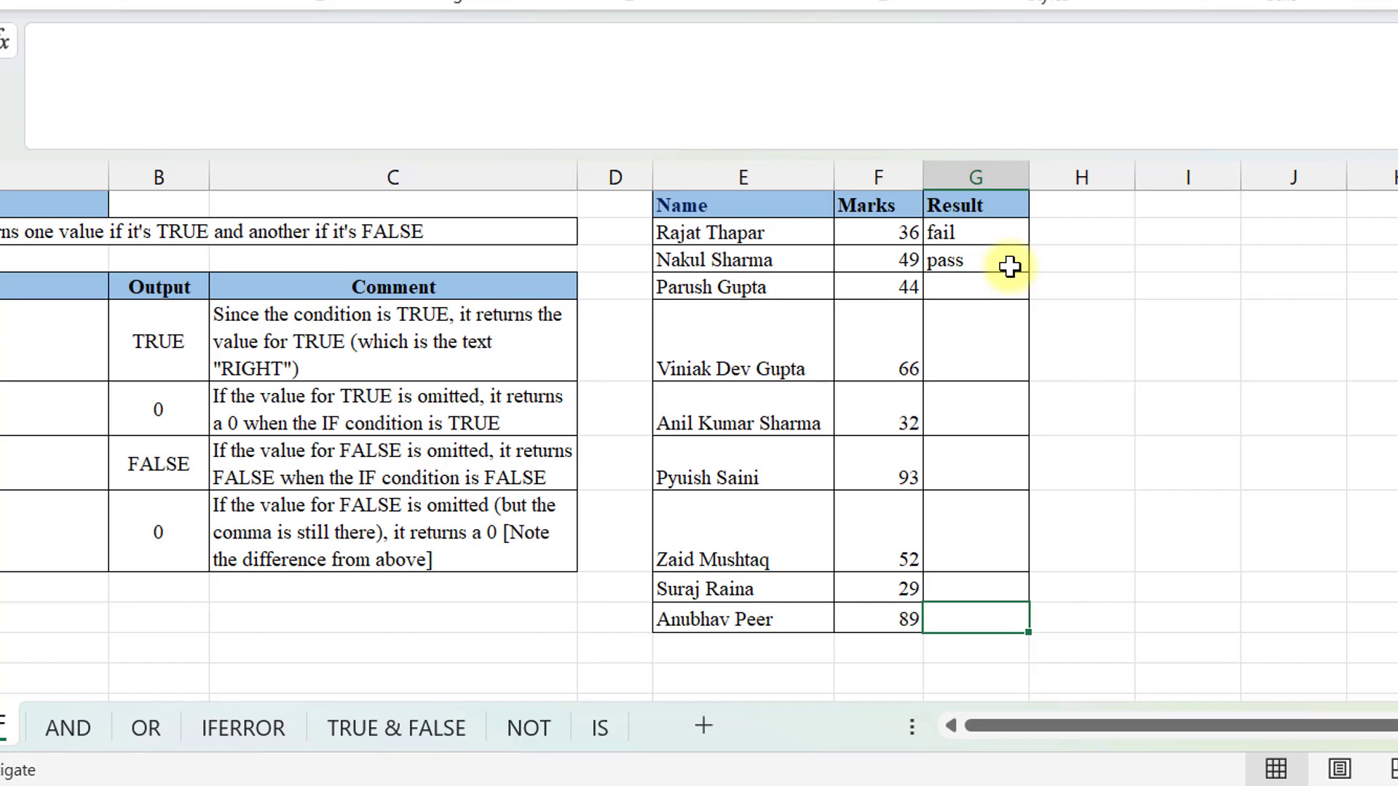
key("ctrl+shift+Up")
key("ctrl+shift+Down")
key("ctrl+shift+Up")
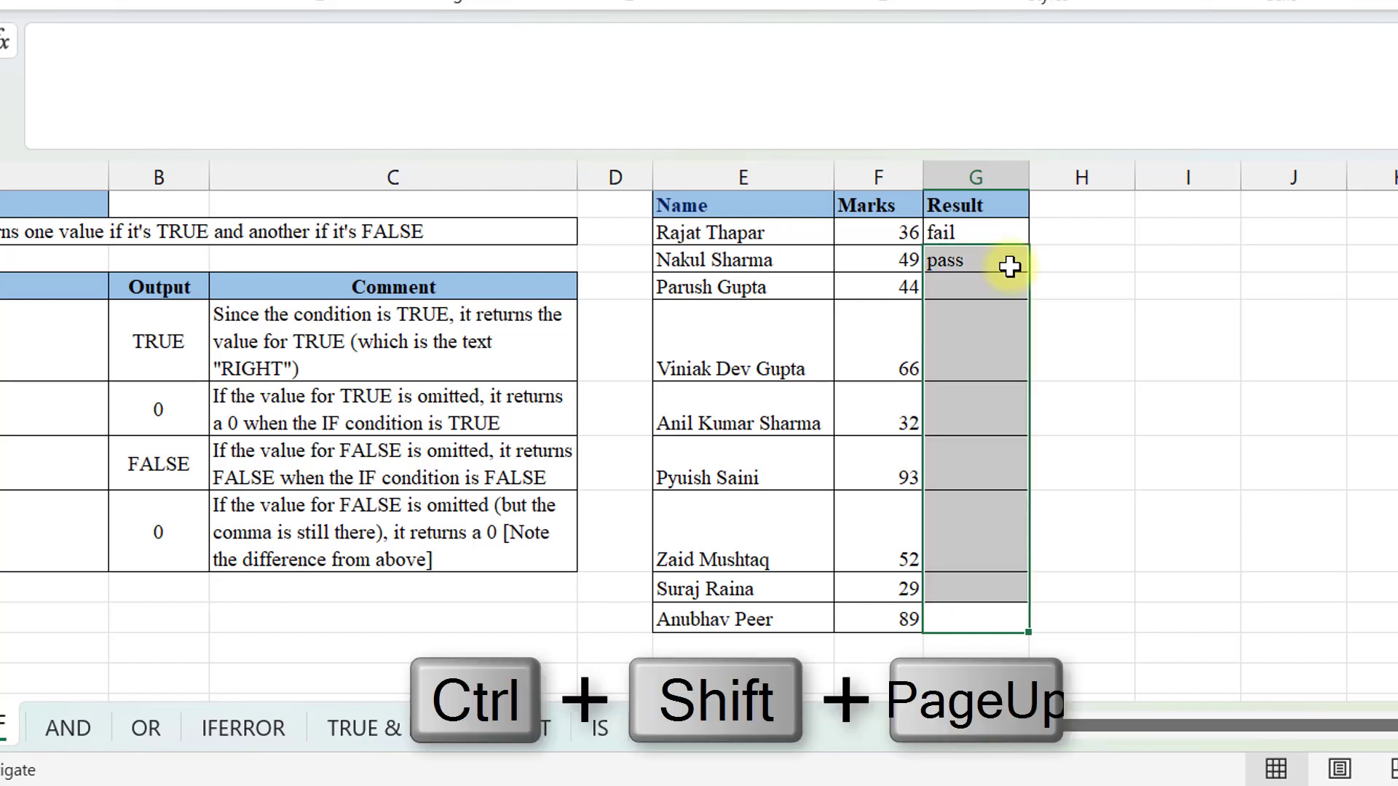
key("shift+Up")
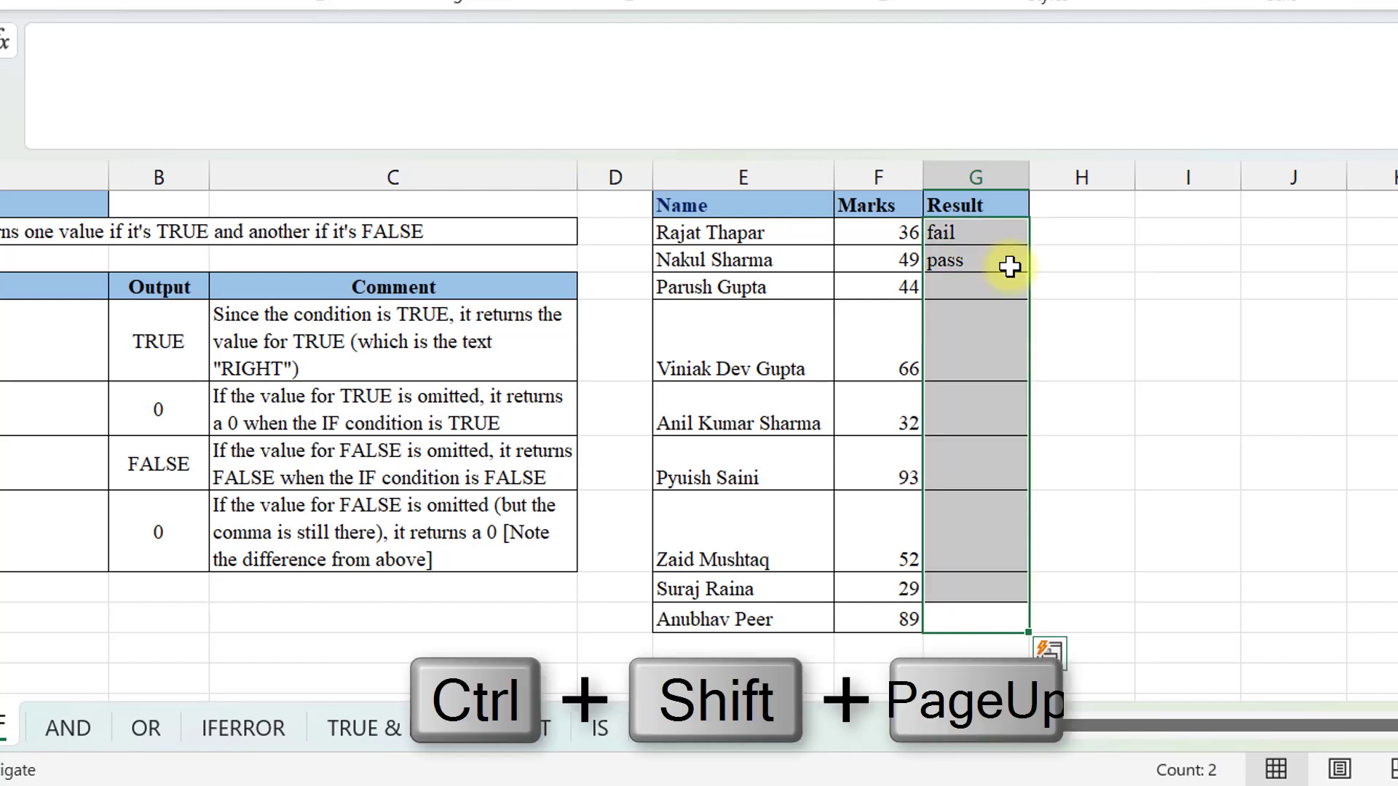
key("ctrl+d")
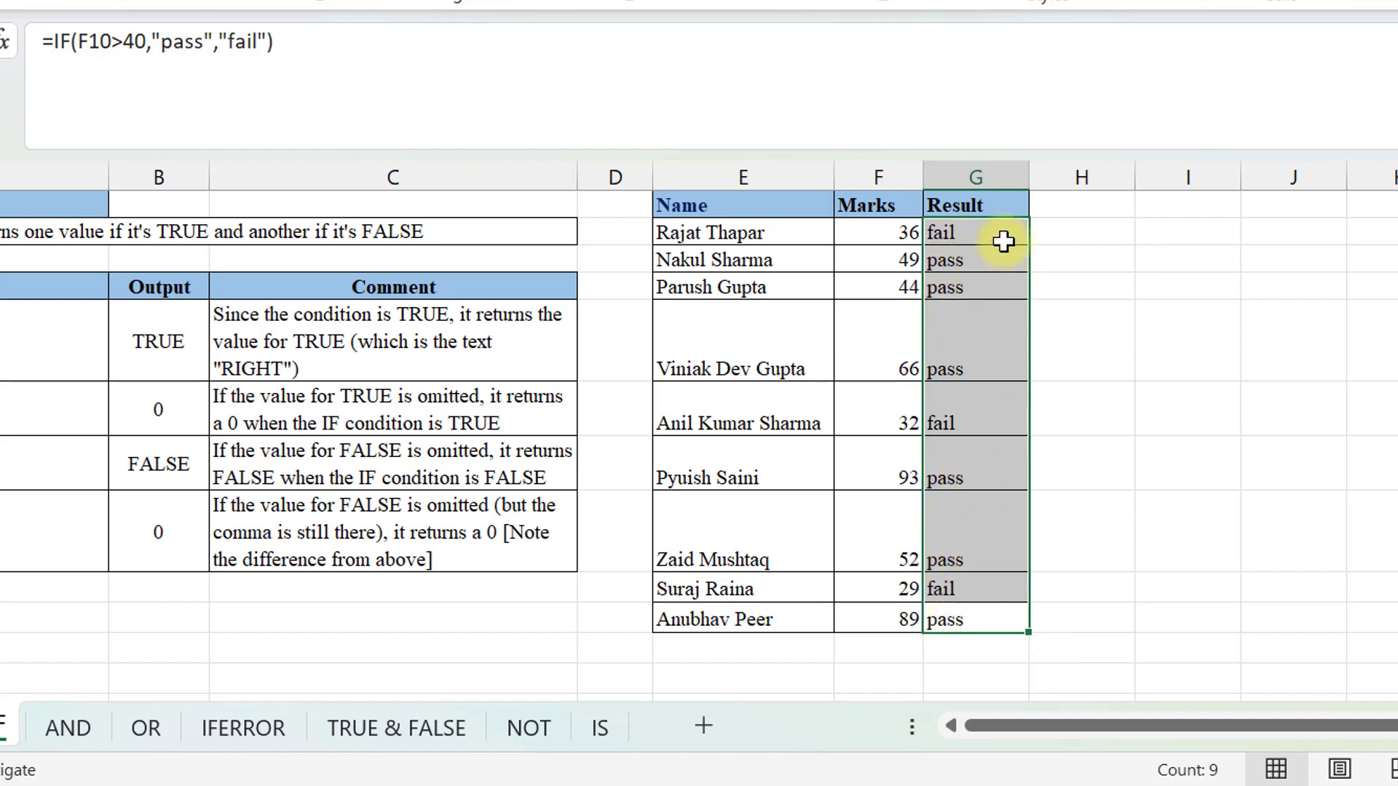
Set the fourth student's marks in F5 to 38 and check the result in G5.
left_click(892, 352)
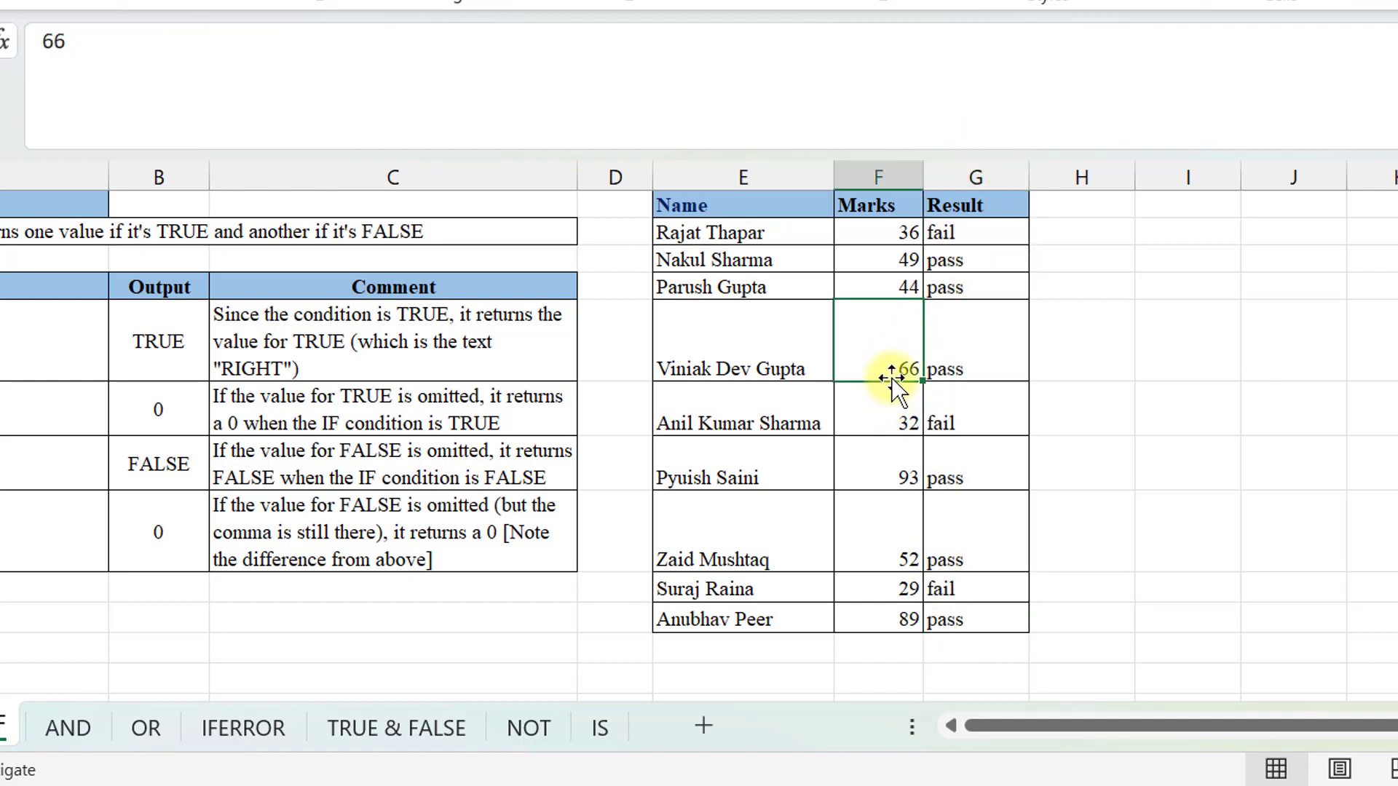
type("38")
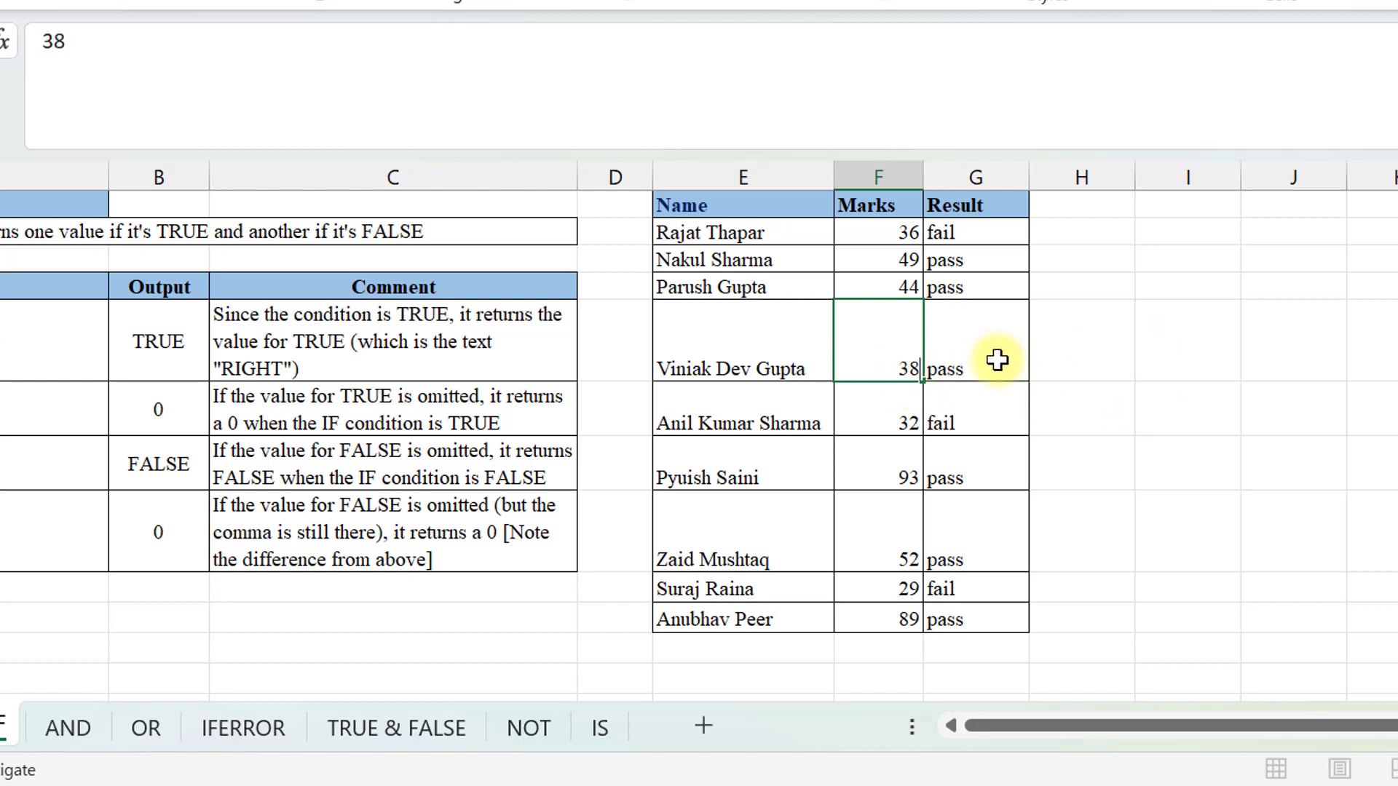
key("Return")
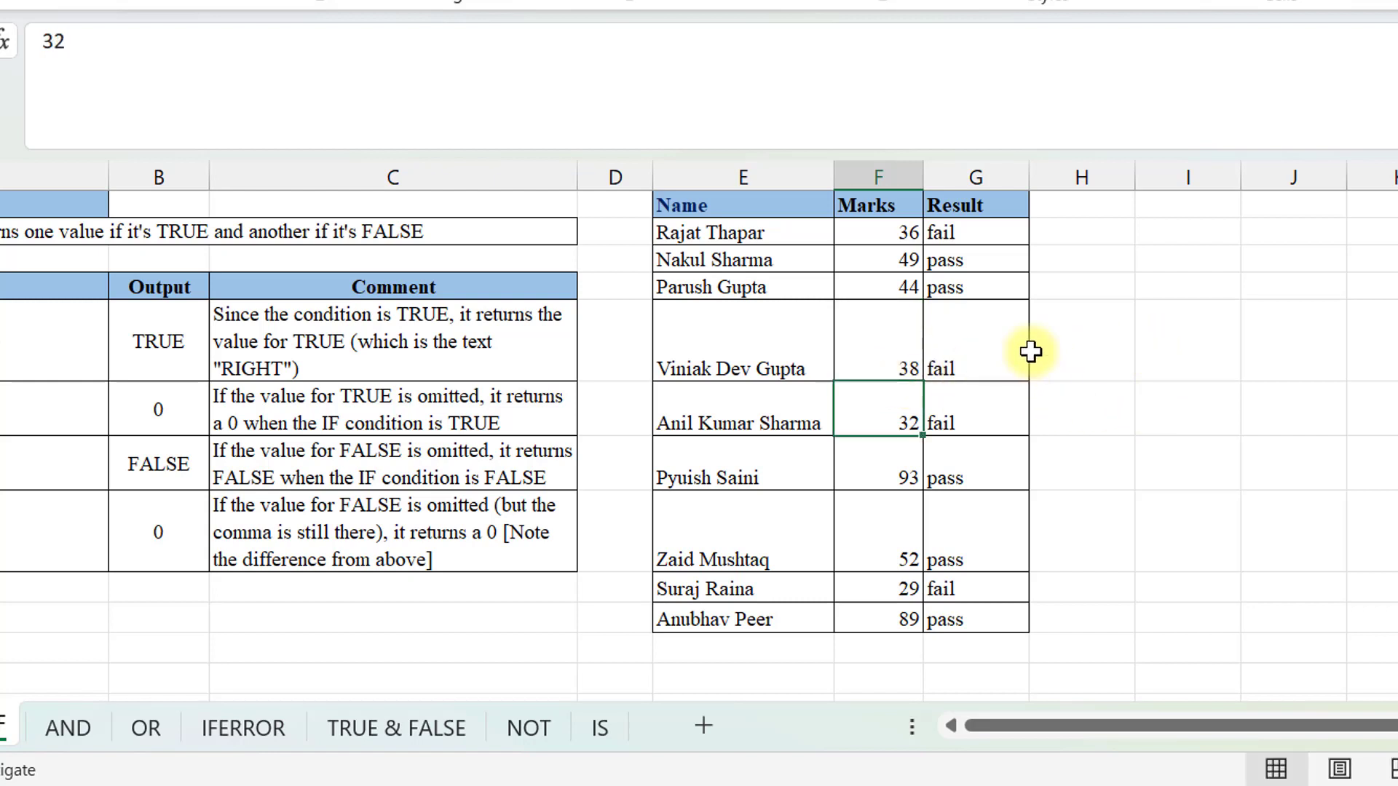
left_click(984, 361)
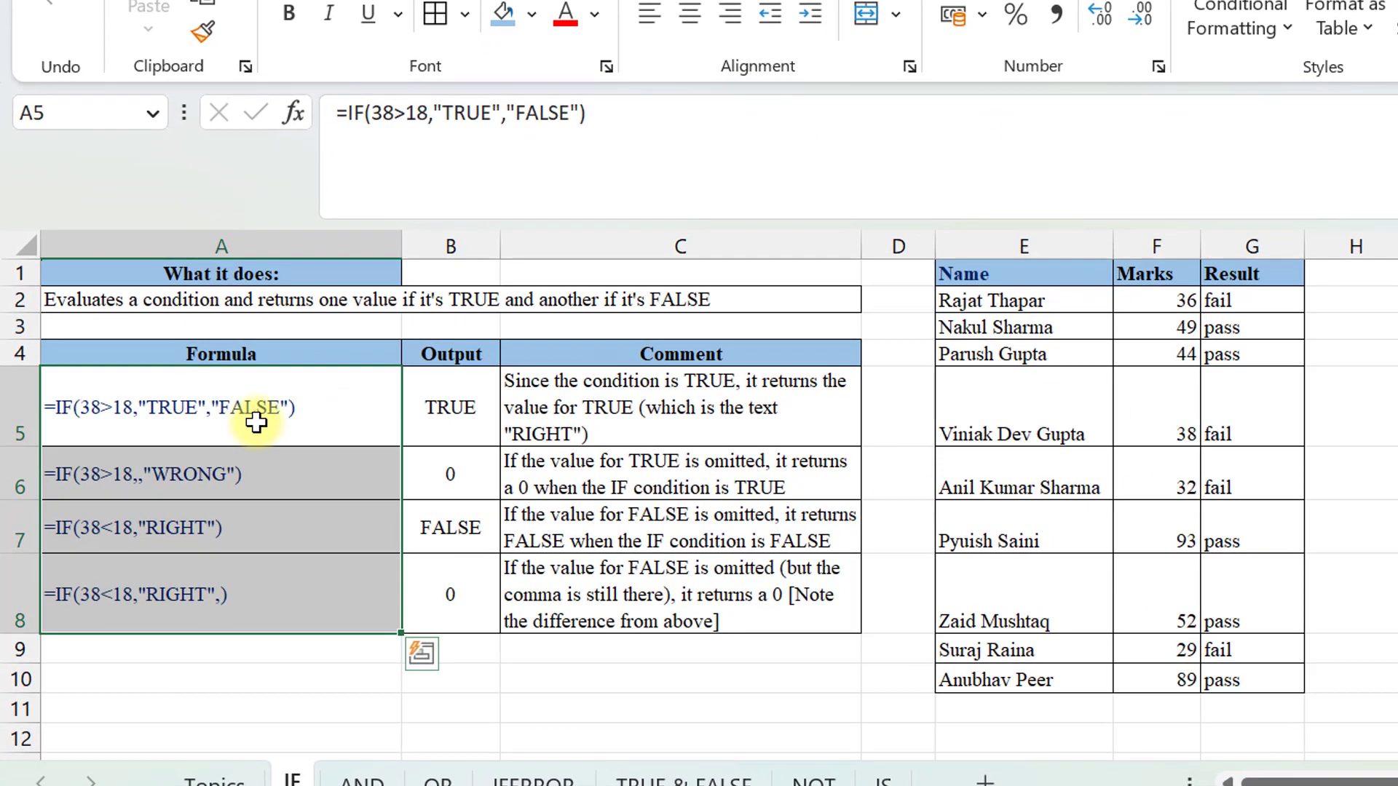
Examine the IF example formulas in B5 and B6, including the omitted value_if_true argument and the "WRONG" value in B6.
double_click(435, 410)
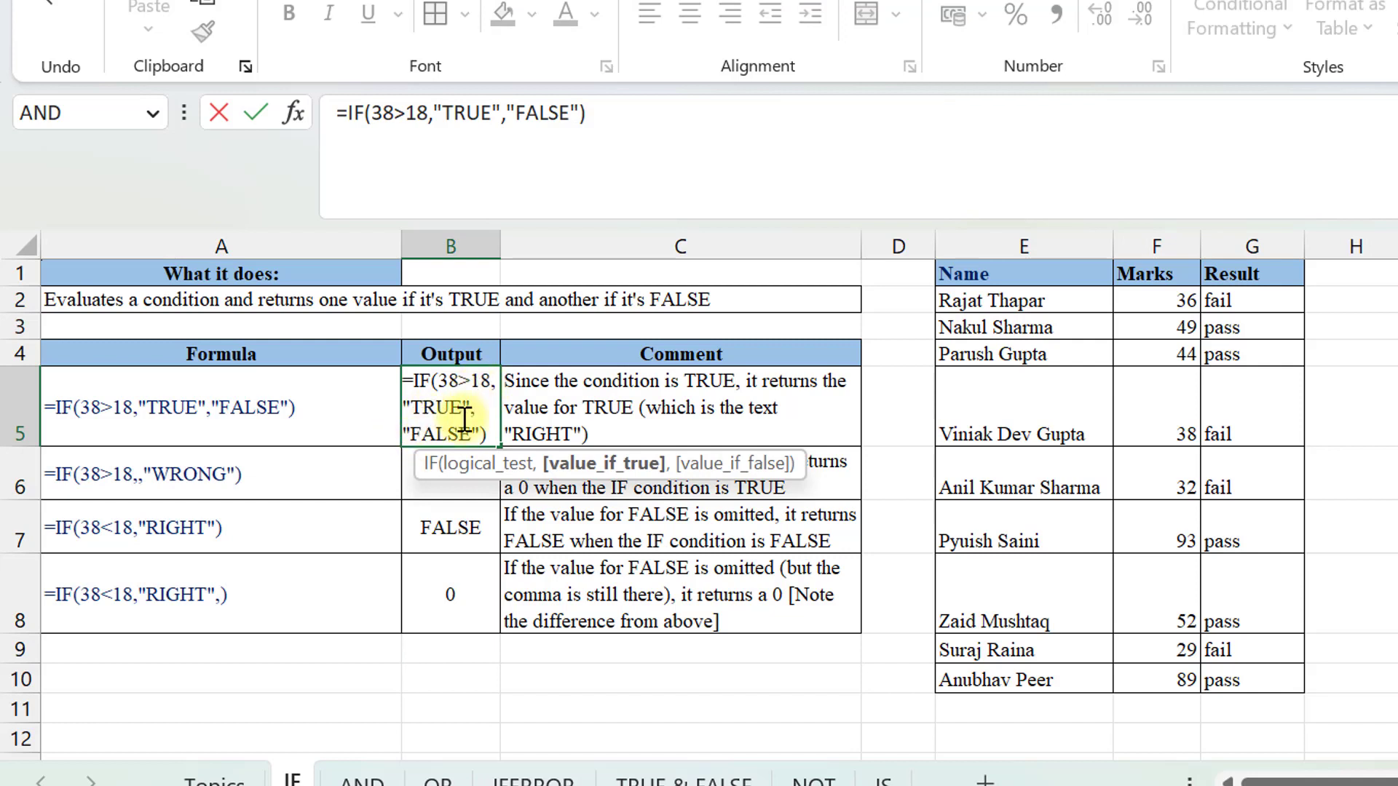
key("Return")
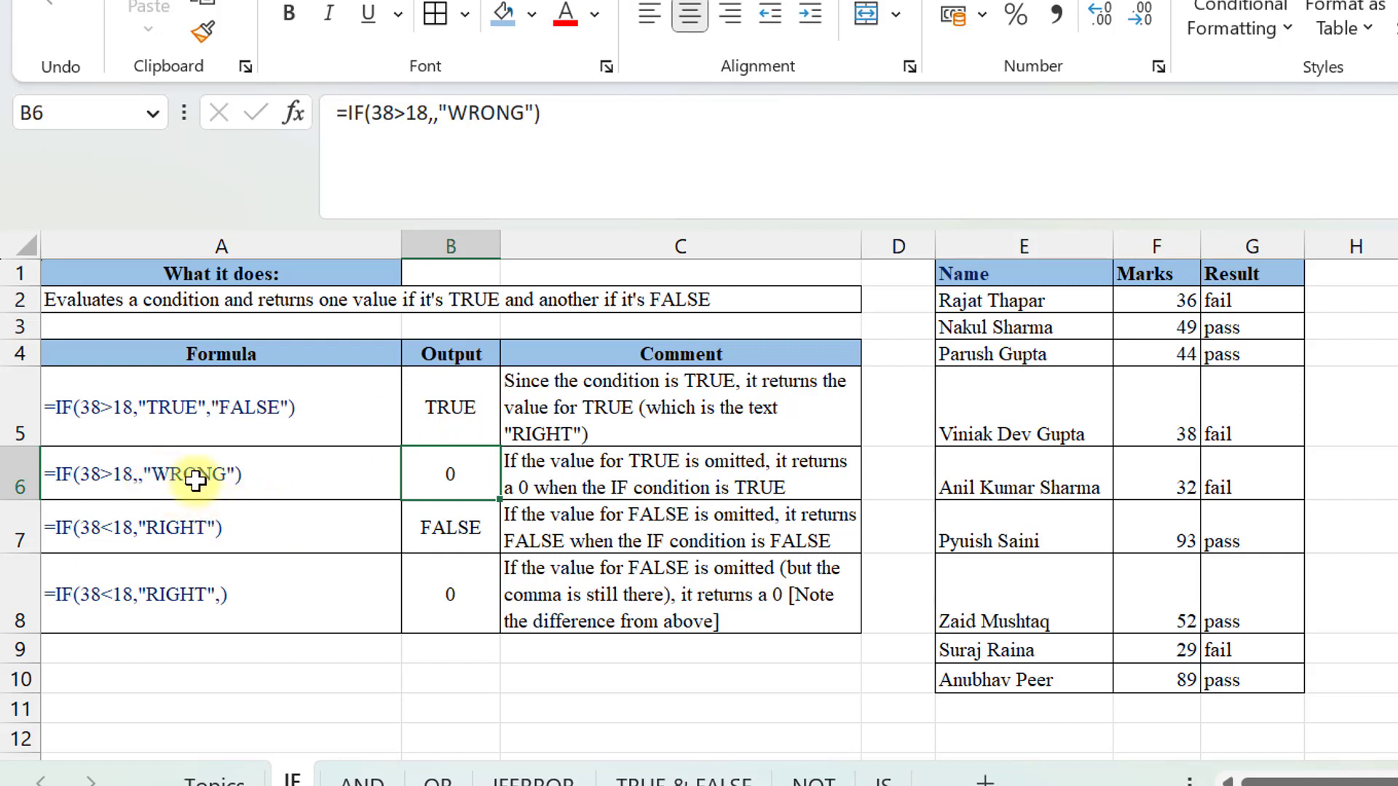
double_click(440, 481)
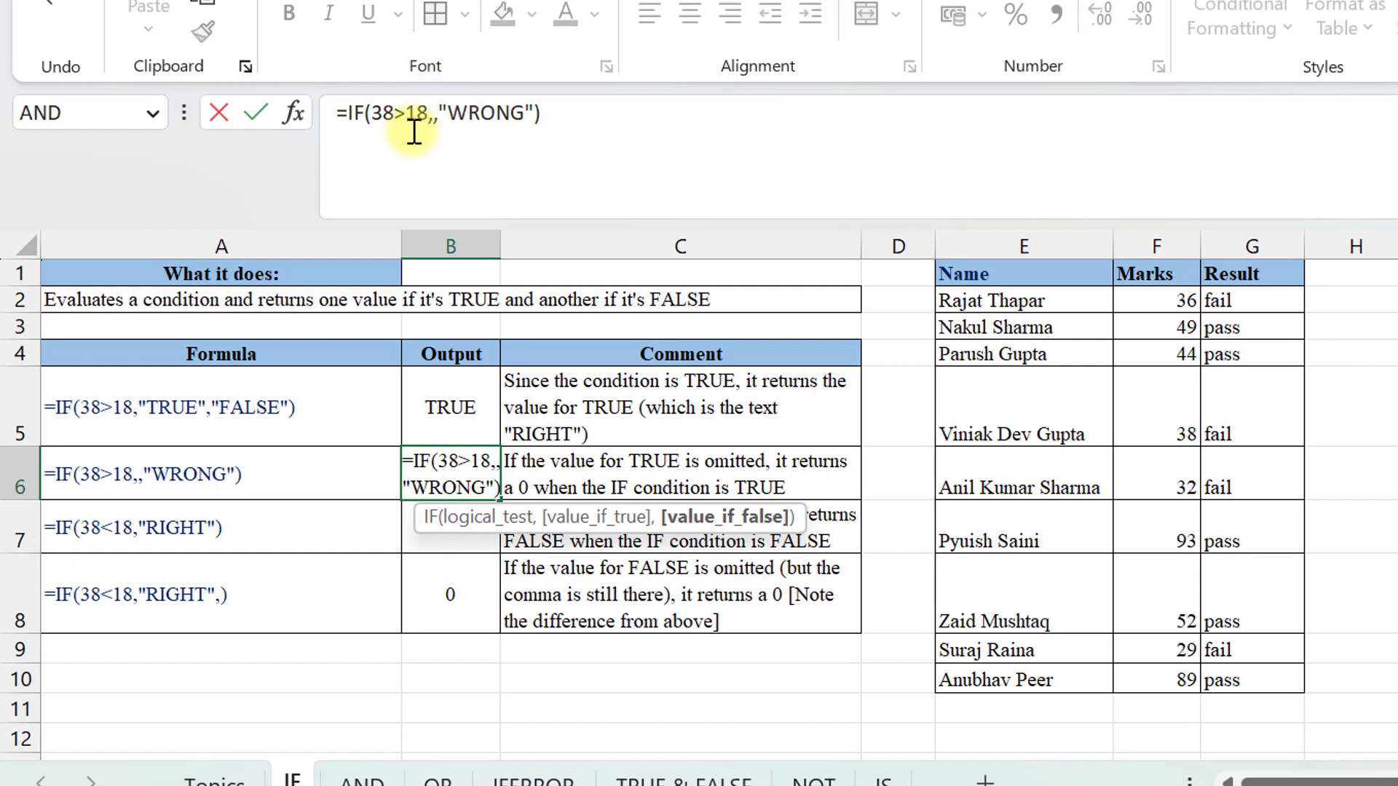
left_click(432, 115)
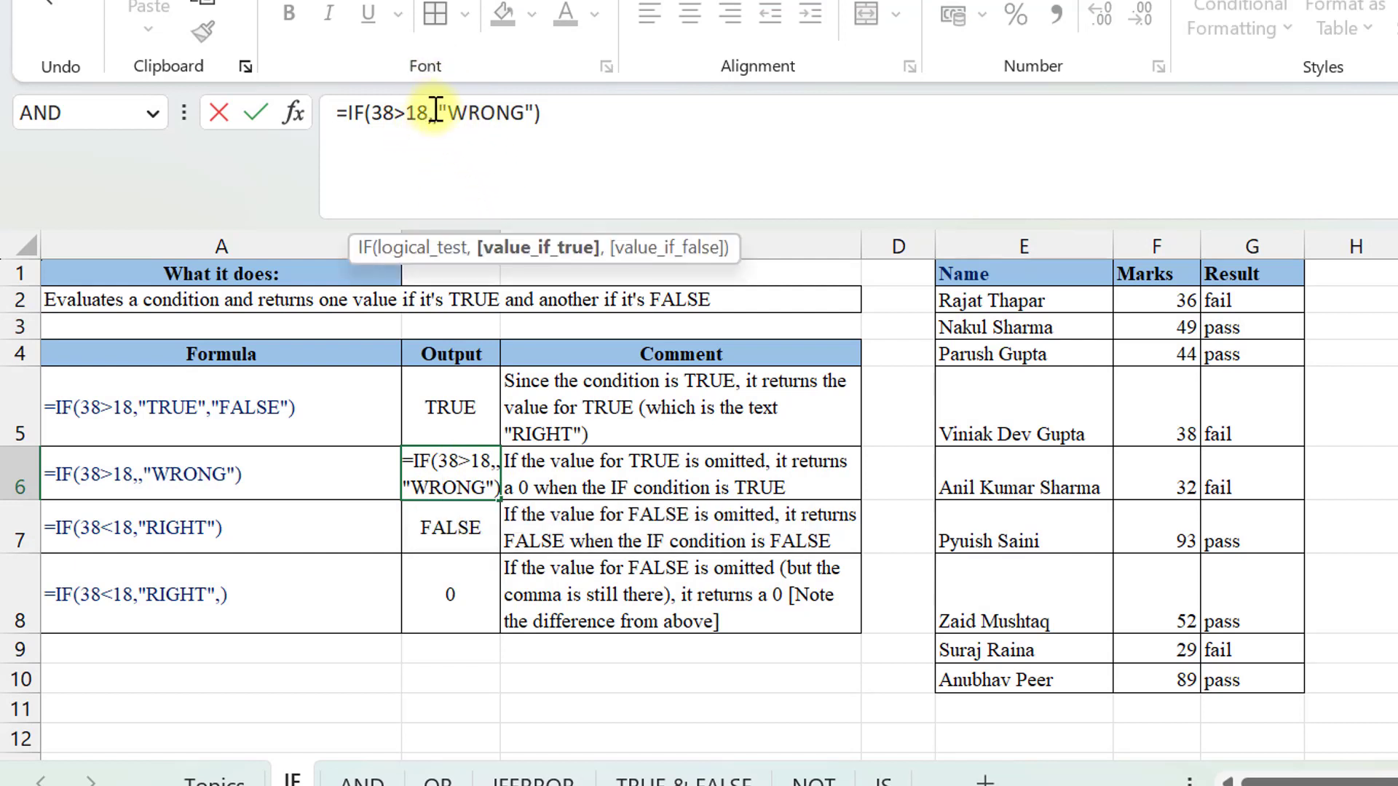
left_click_drag(437, 112, 537, 113)
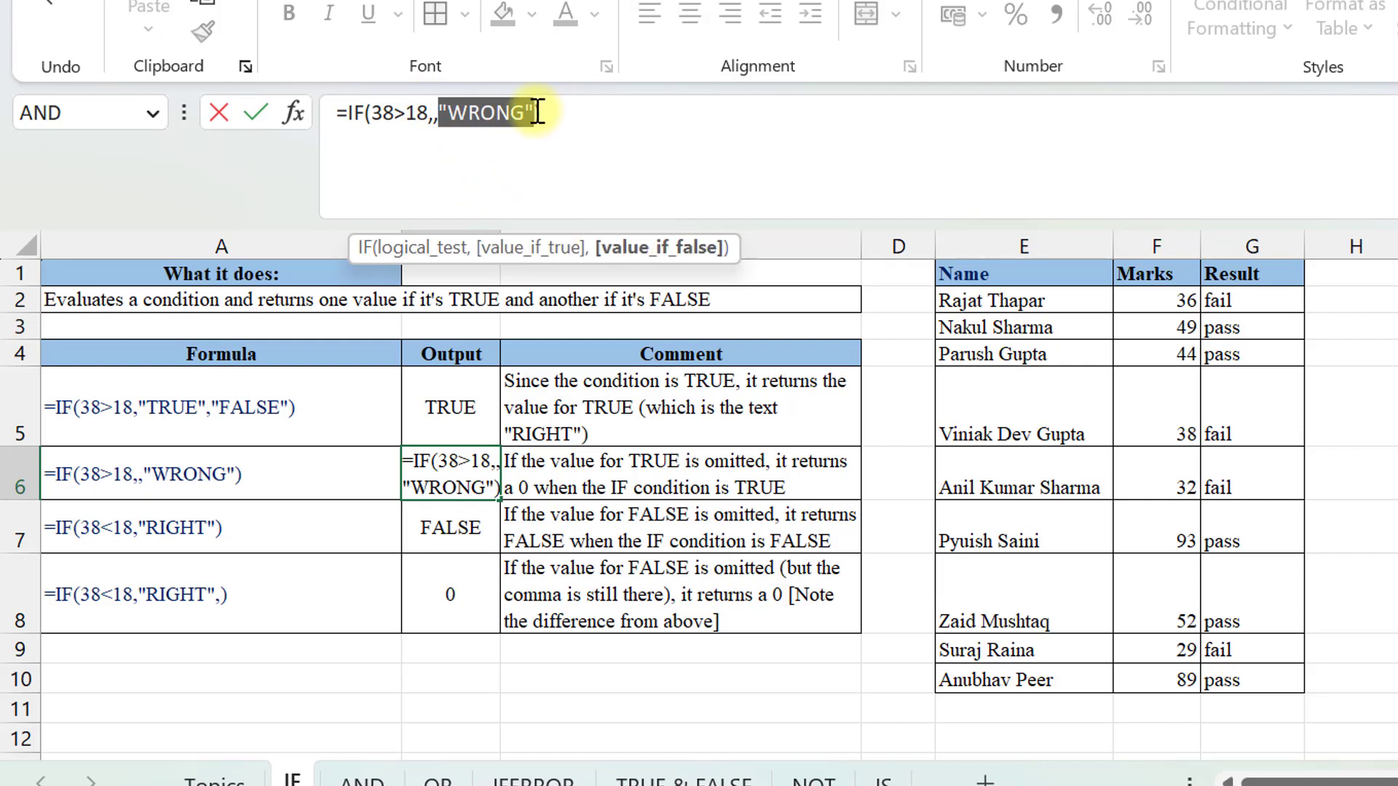
key("Return")
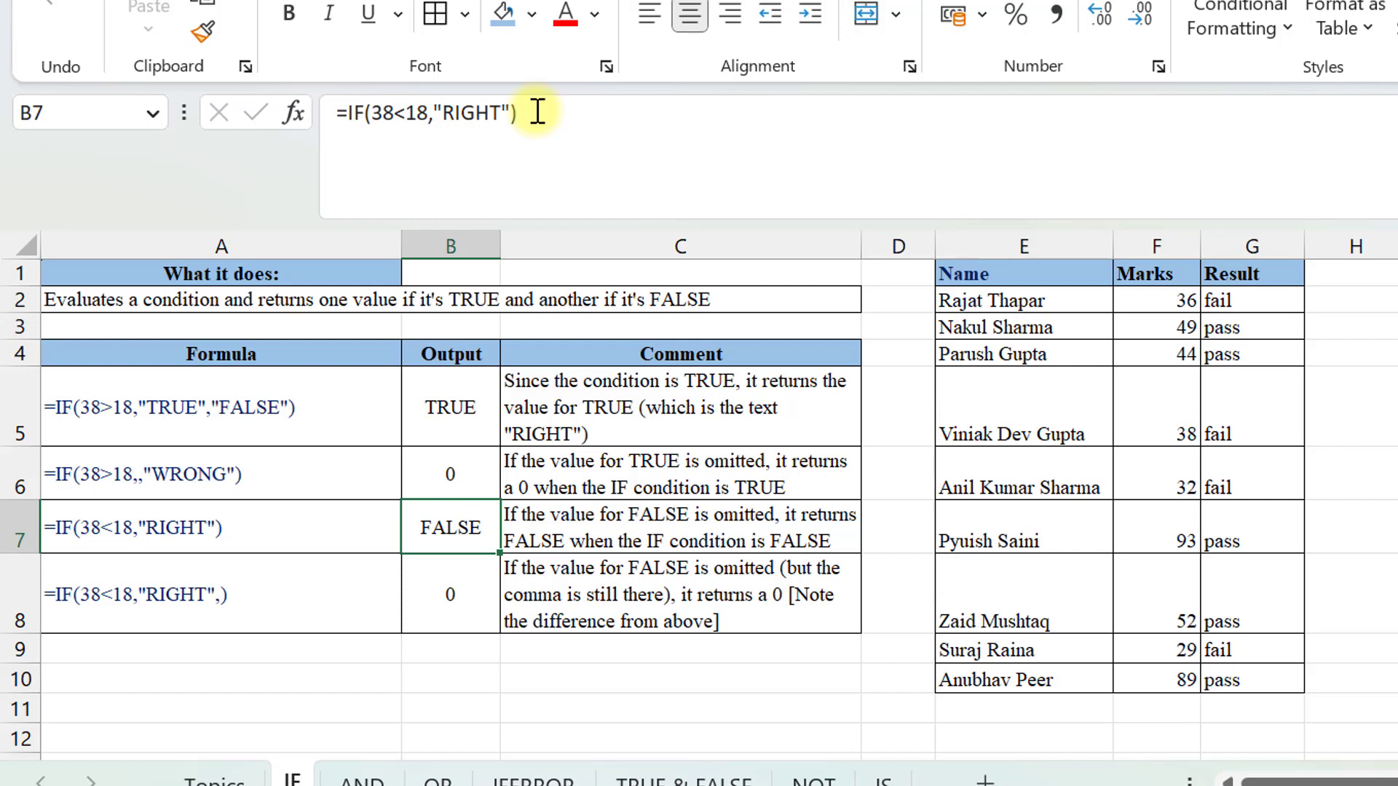
Compare the IF example formulas in rows 7 and 8, without and with the trailing comma for the omitted value_if_false argument.
left_click(513, 113)
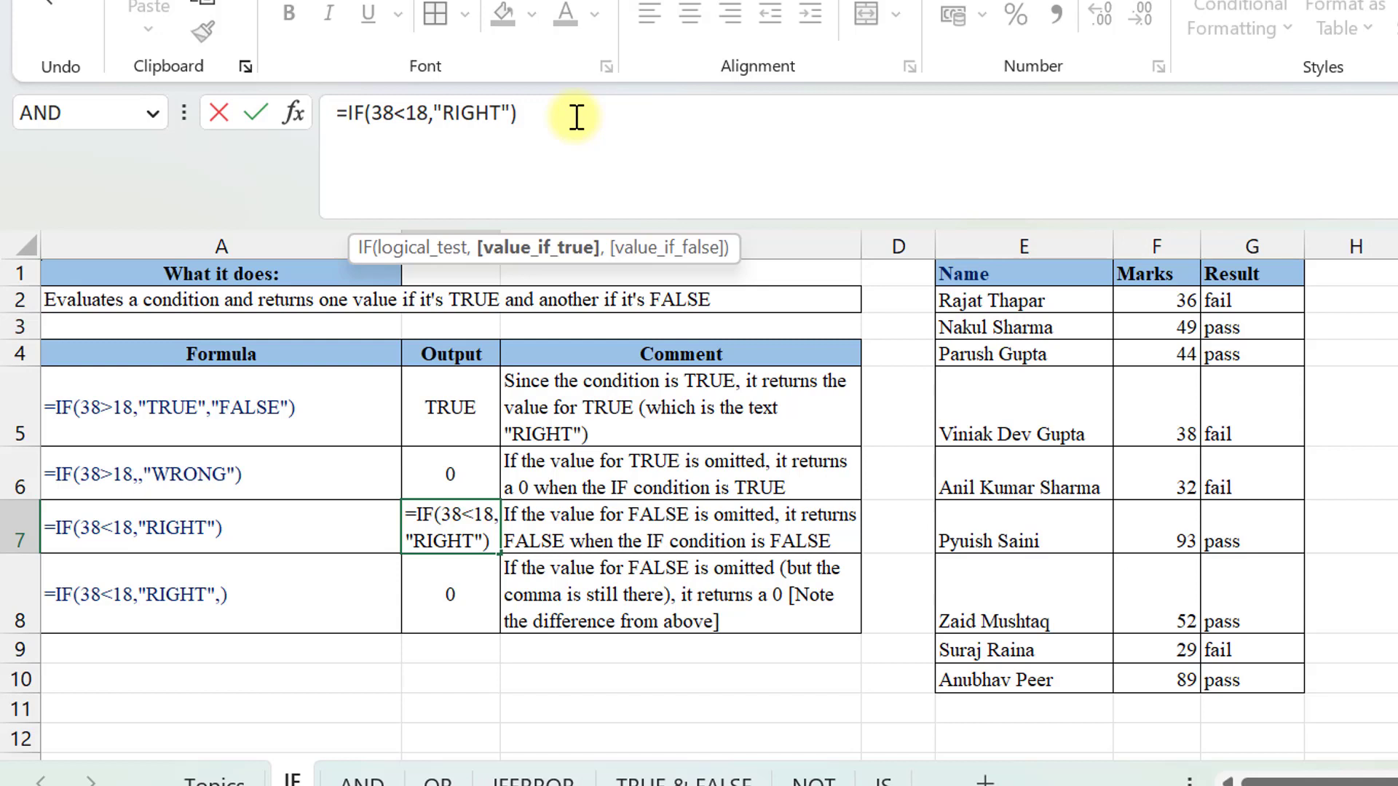
key("Return")
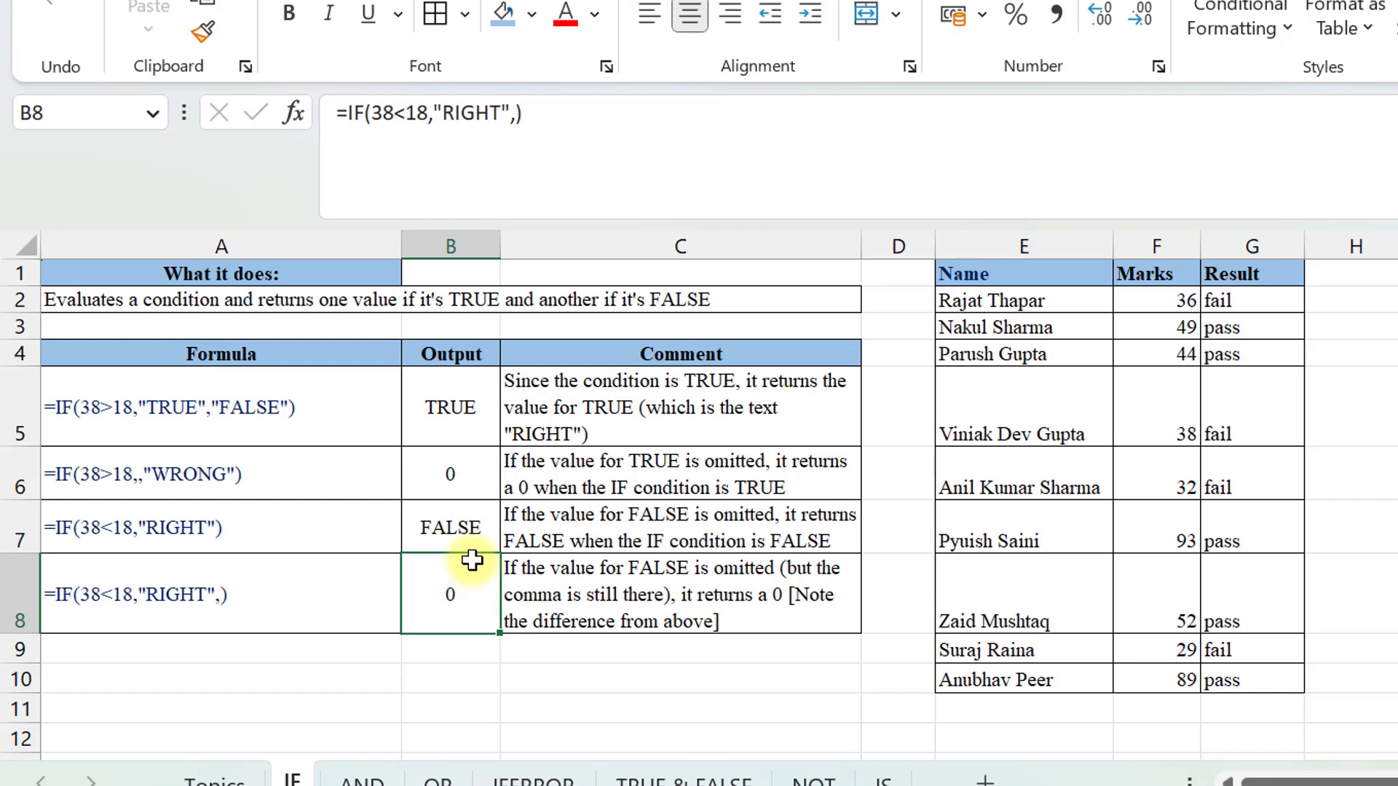
left_click_drag(461, 531, 456, 591)
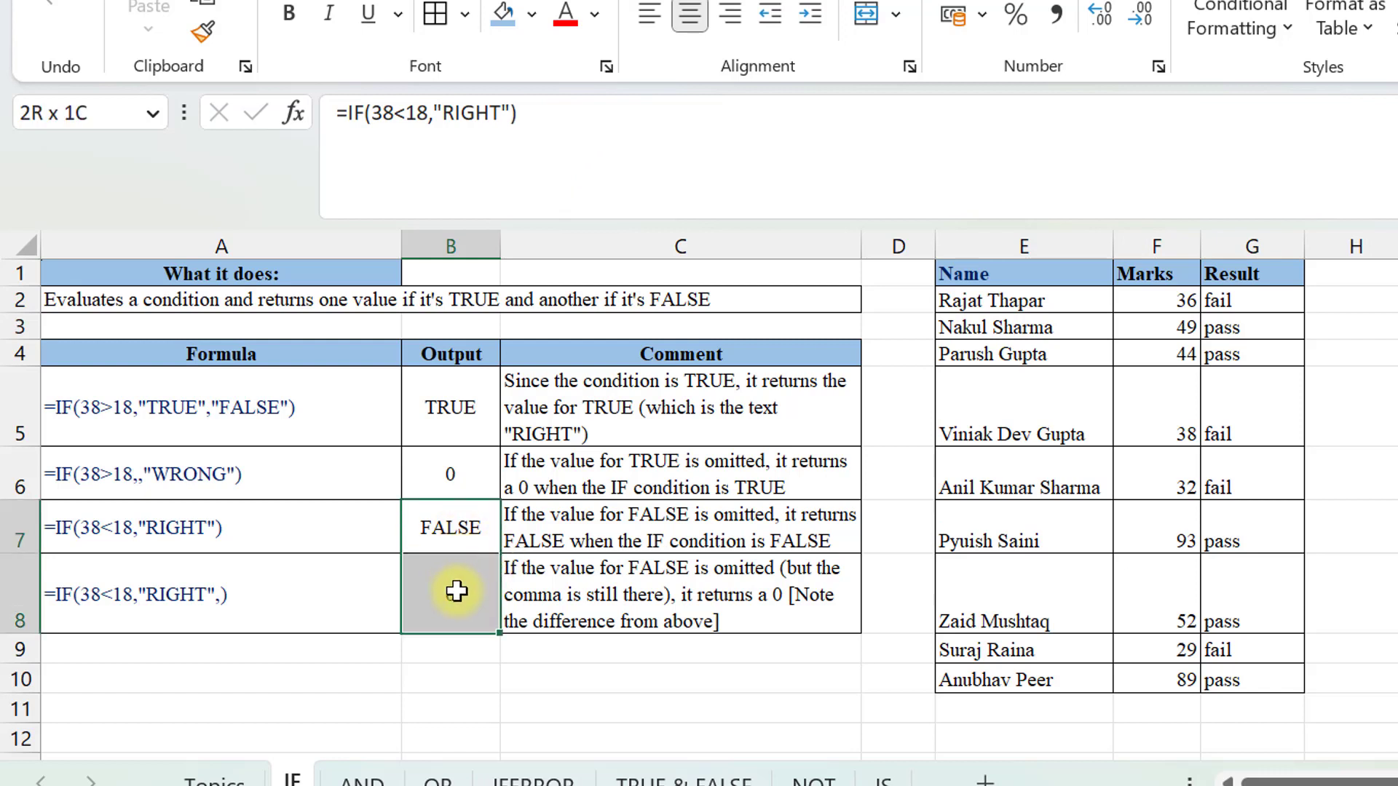
left_click(207, 530)
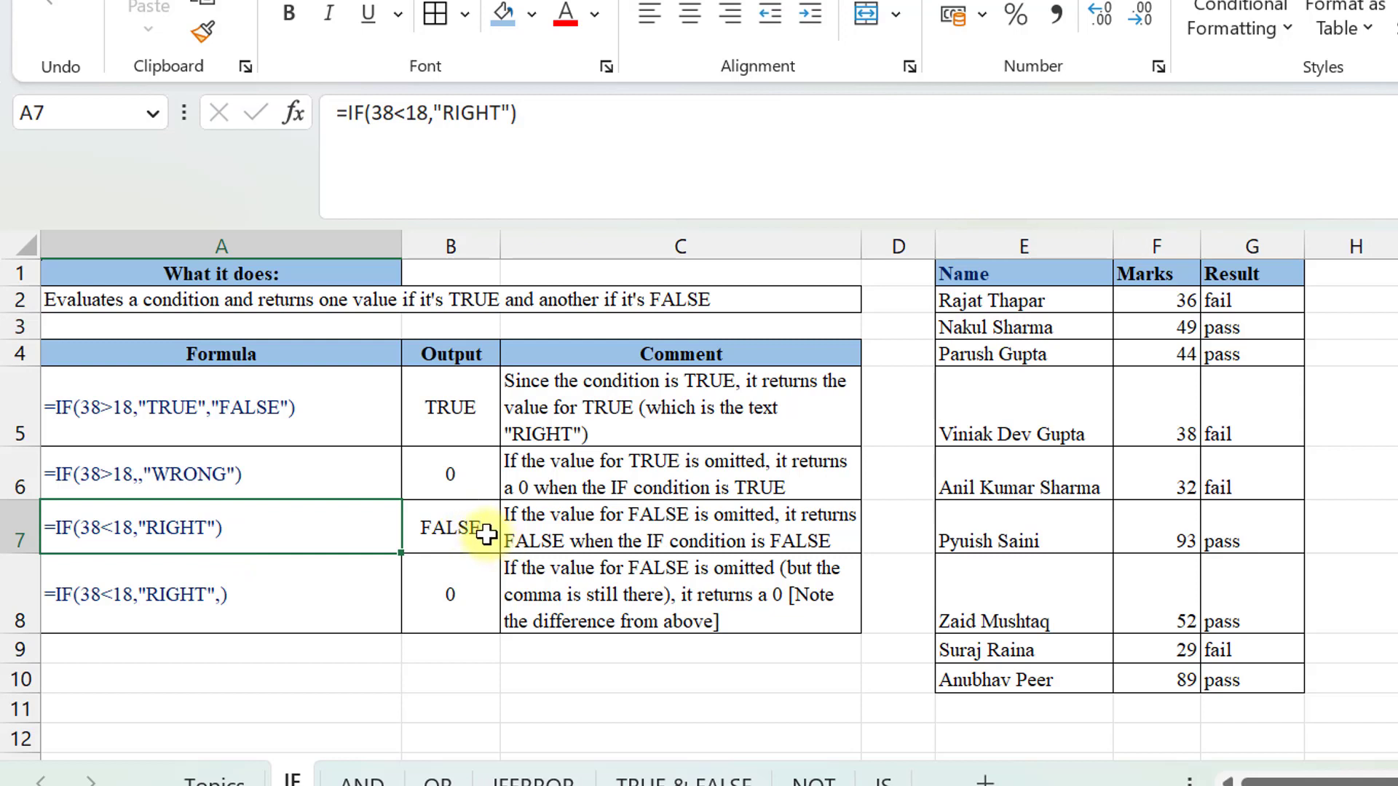
double_click(212, 596)
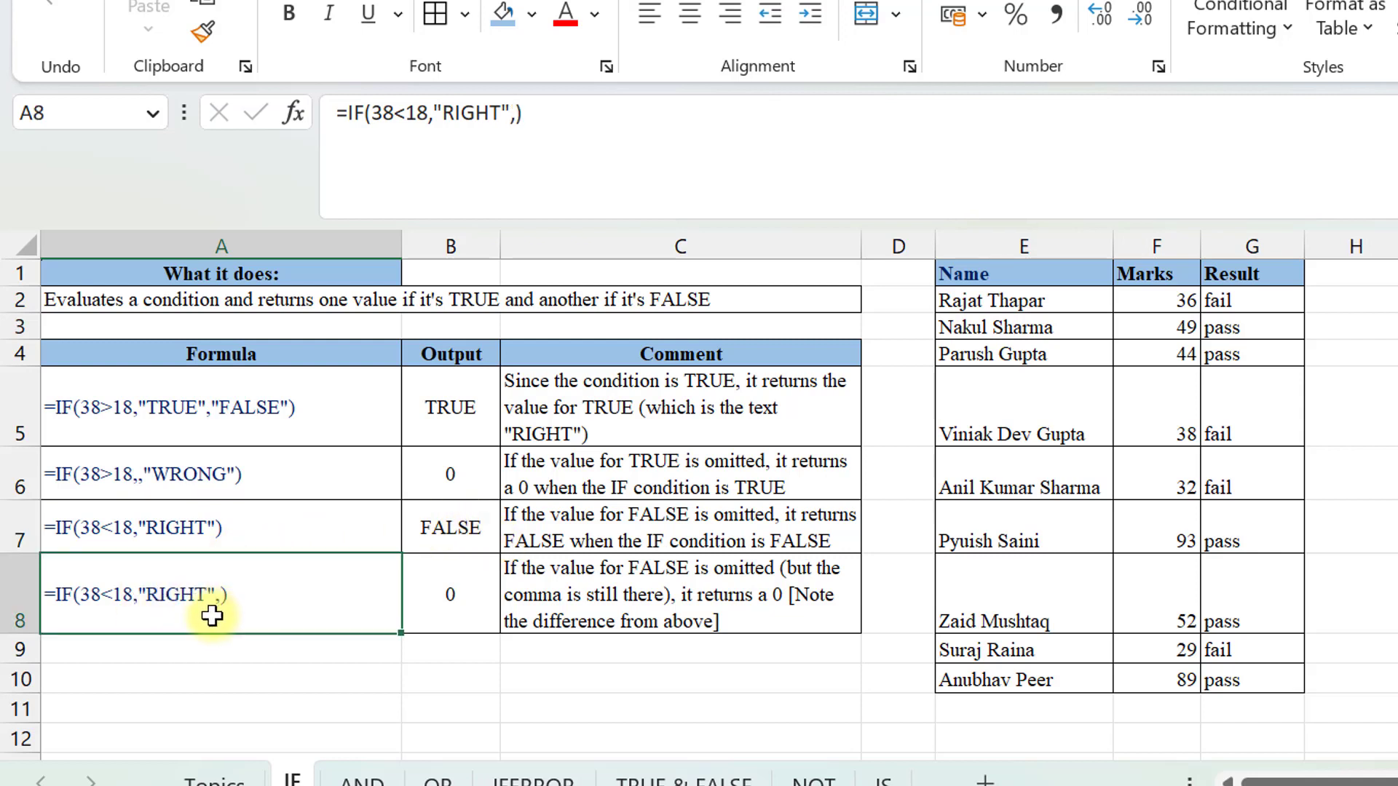
double_click(459, 608)
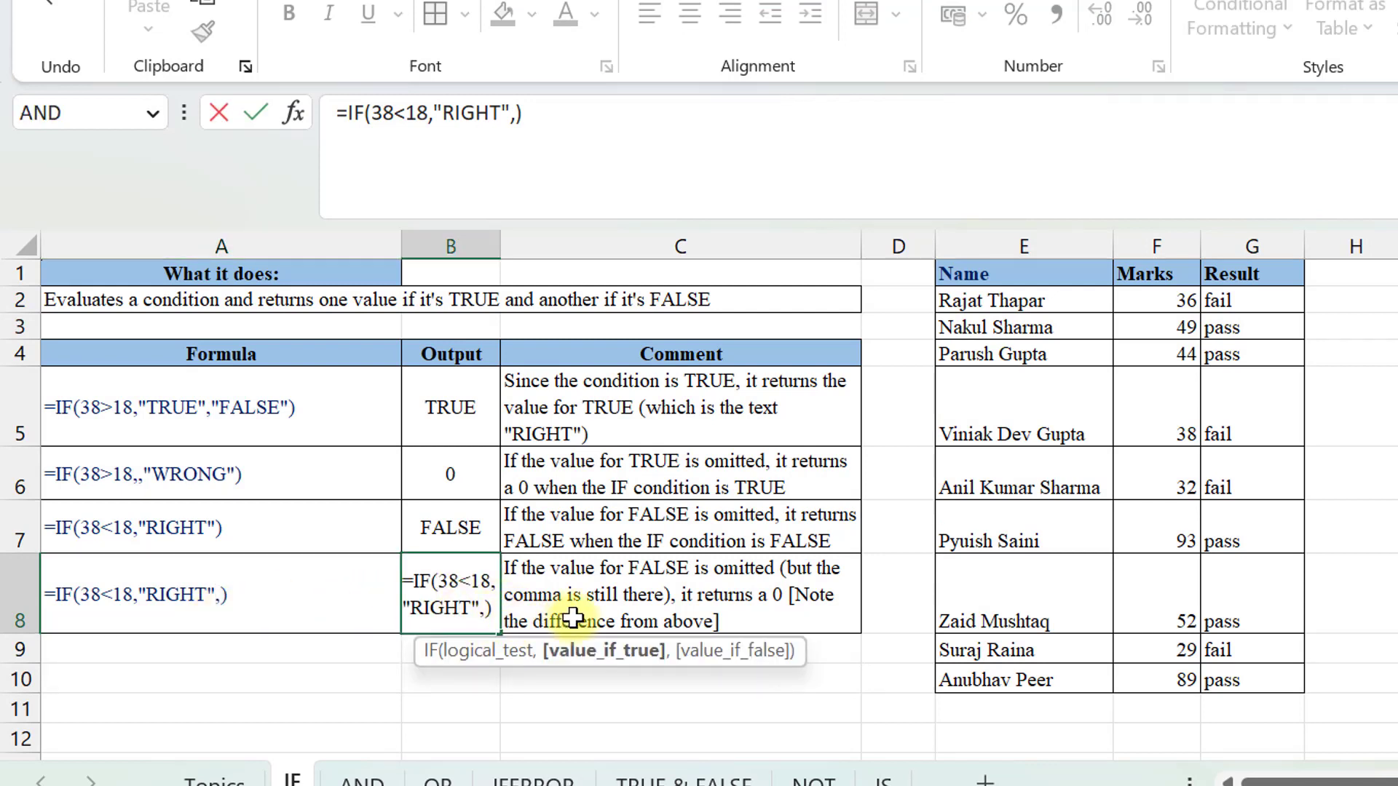
key("Return")
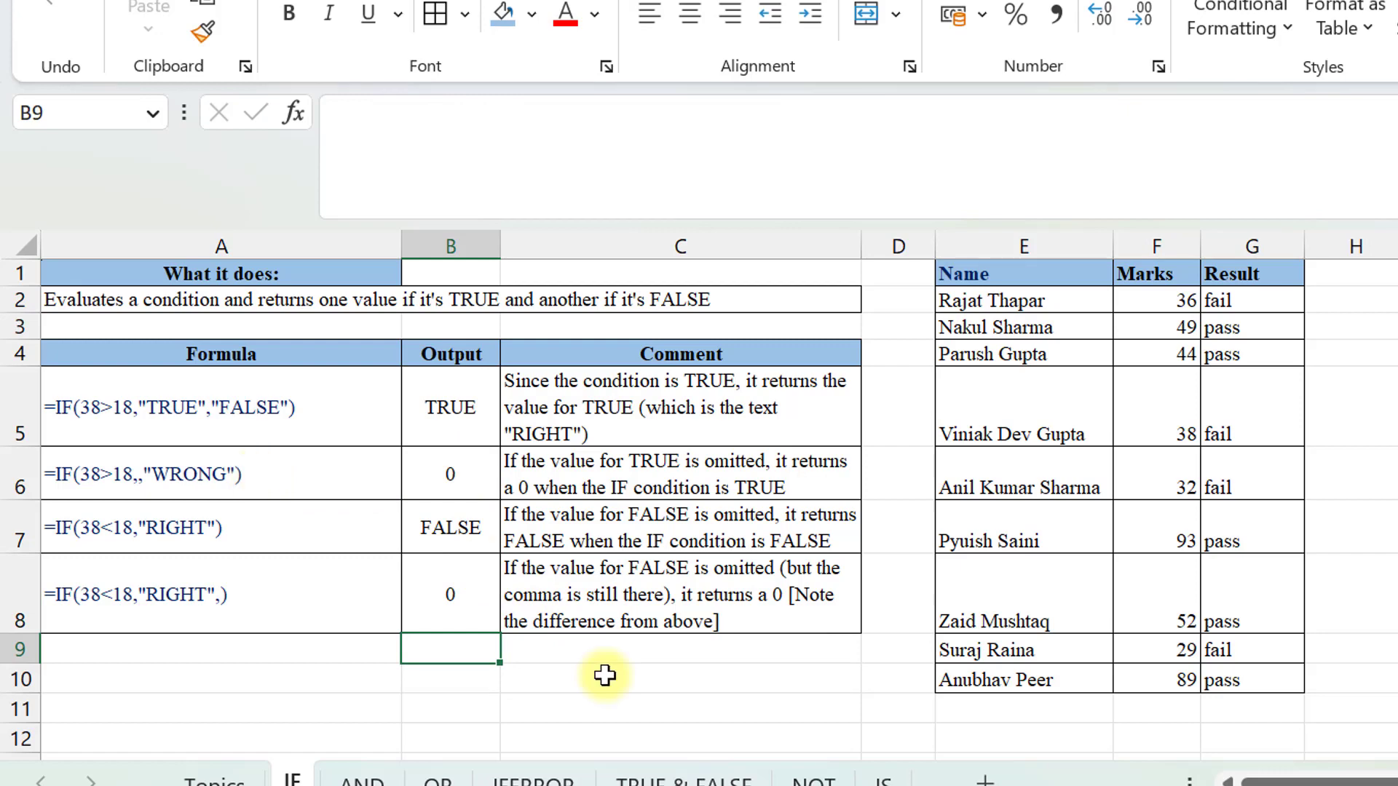
On the AND sheet, enter =AND(F2>40,G2>40,H2>40) in I2 to test the first student's three subject marks.
key("ctrl+Page_Down")
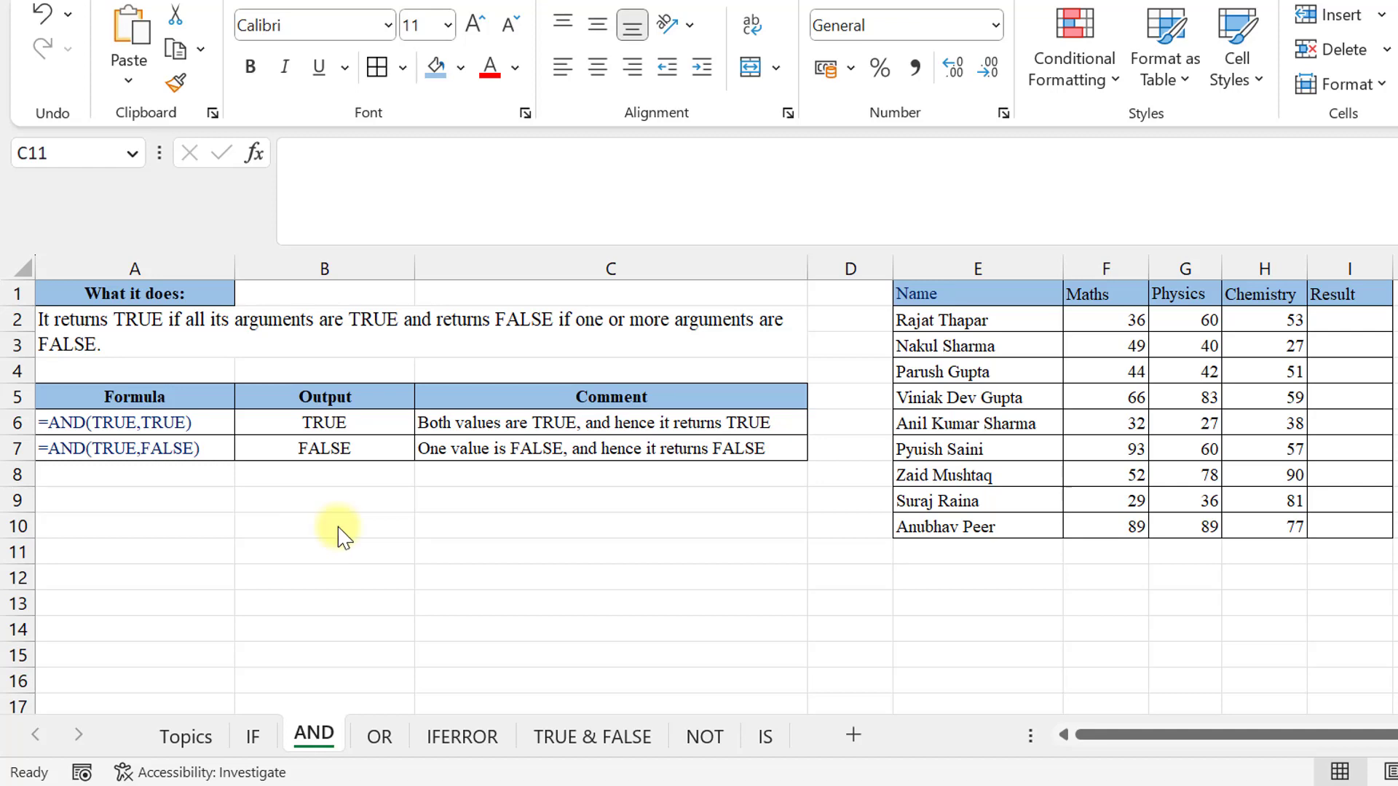
left_click(1360, 314)
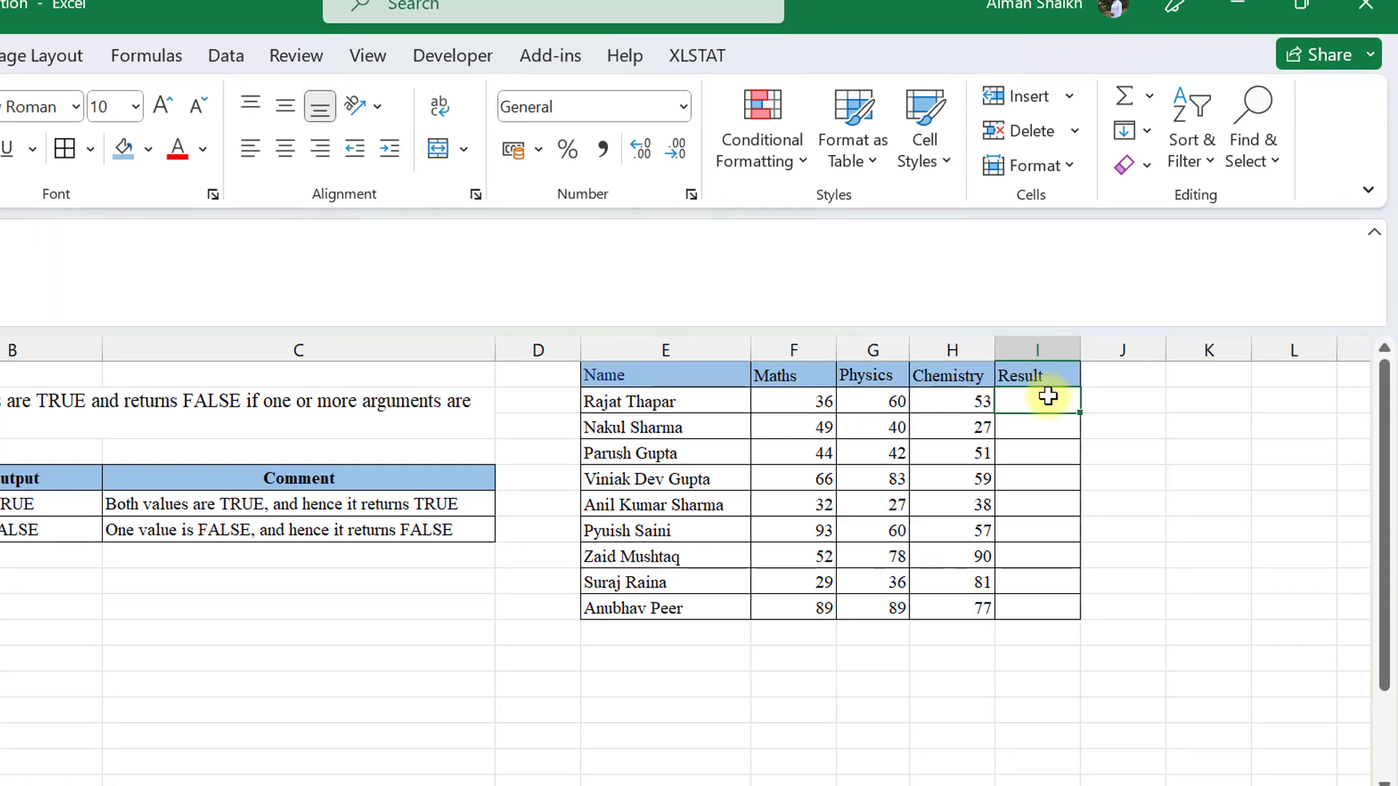
type("=AND")
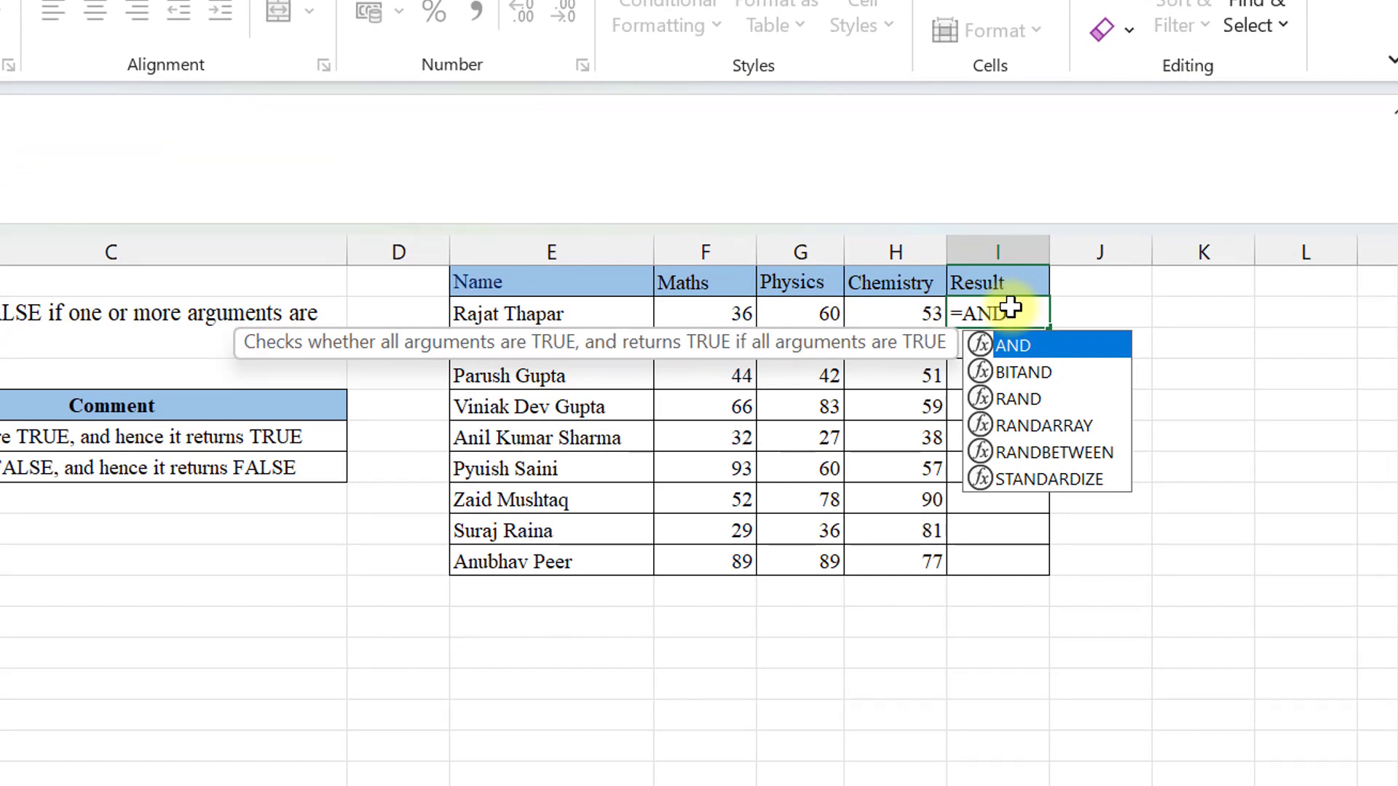
double_click(1062, 356)
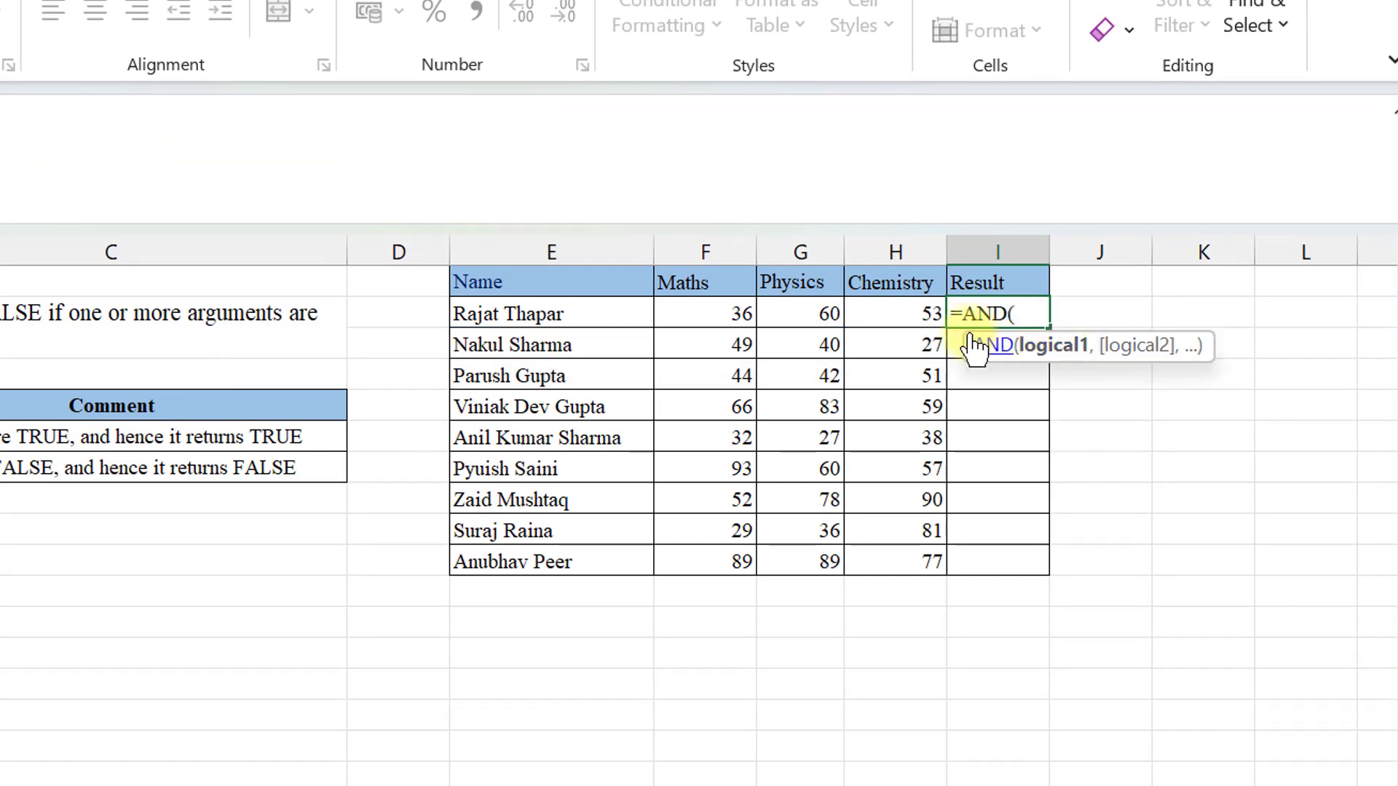
left_click(706, 315)
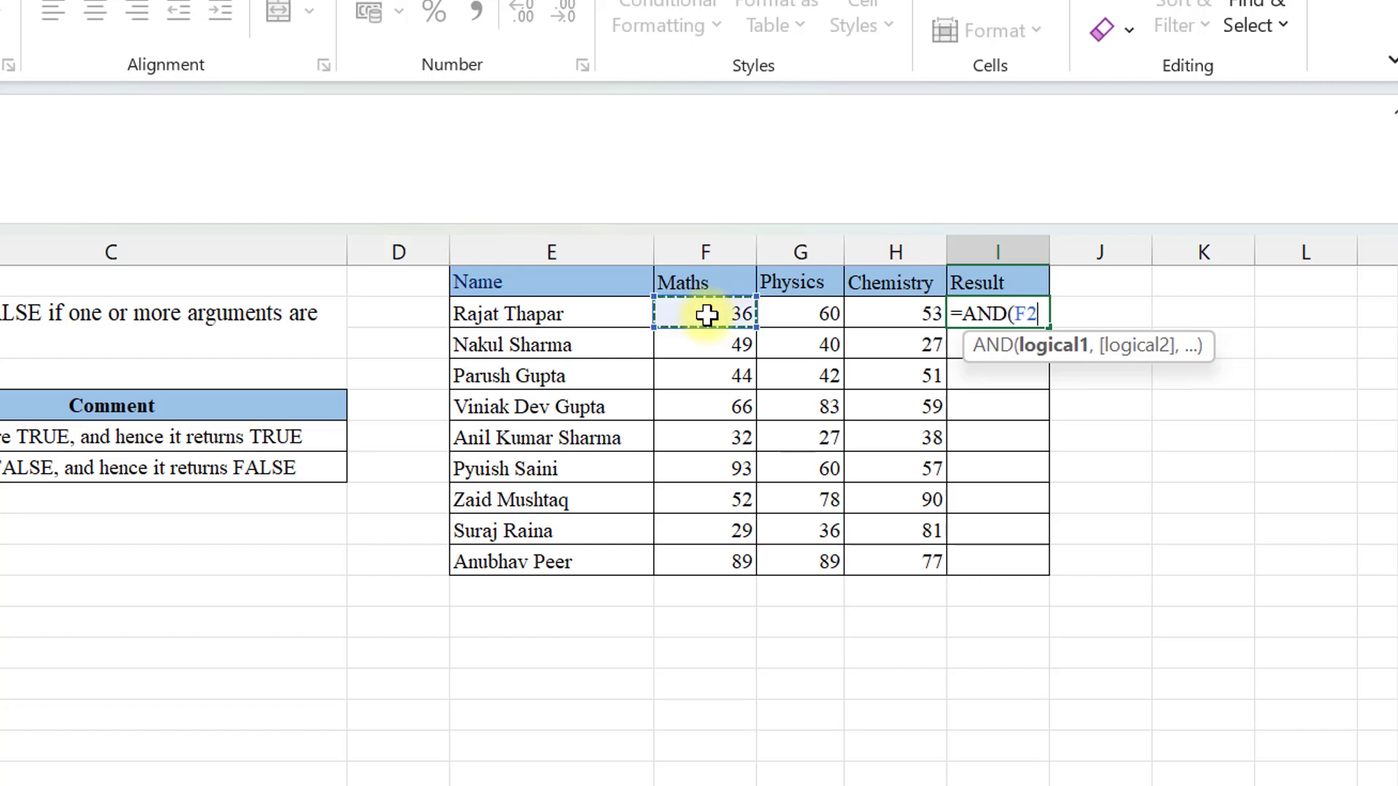
type(">40,")
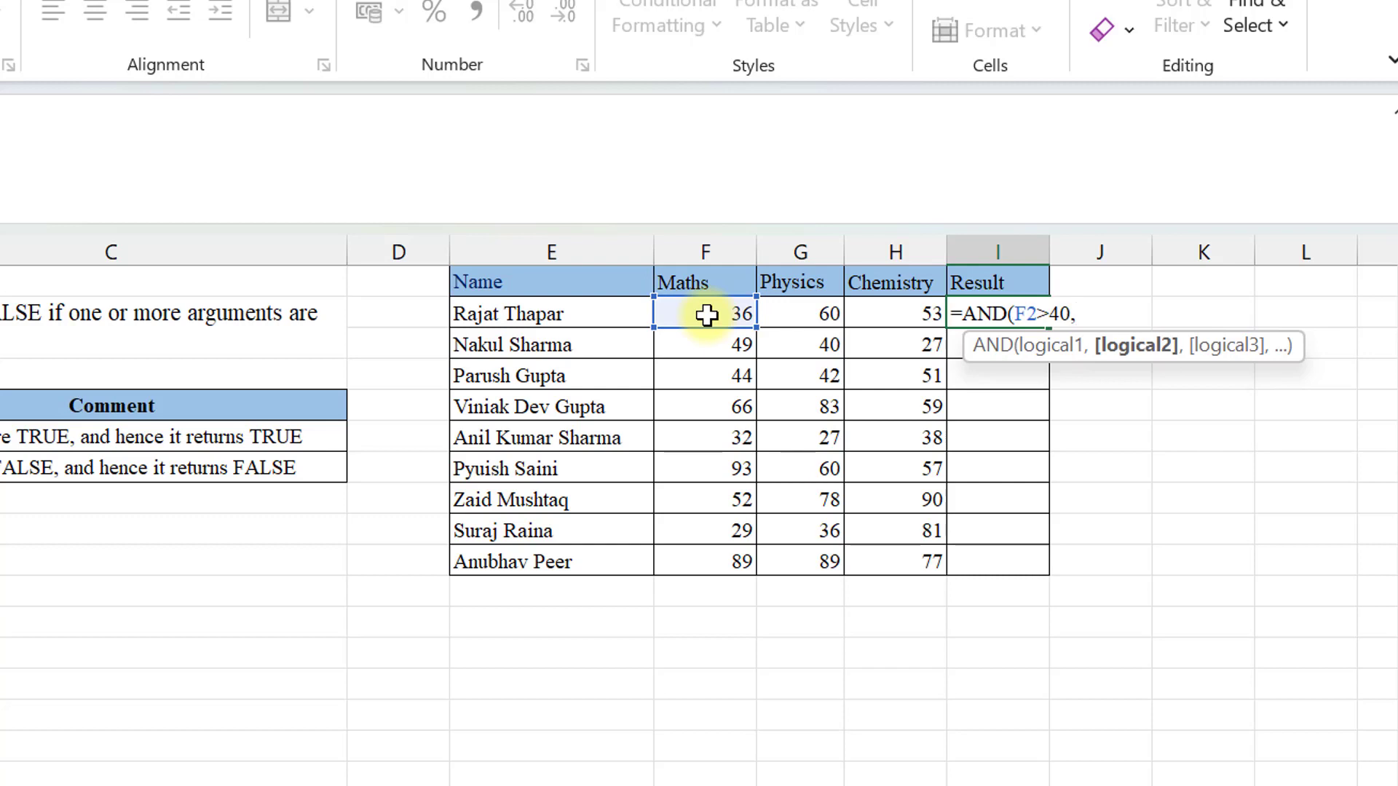
left_click(807, 310)
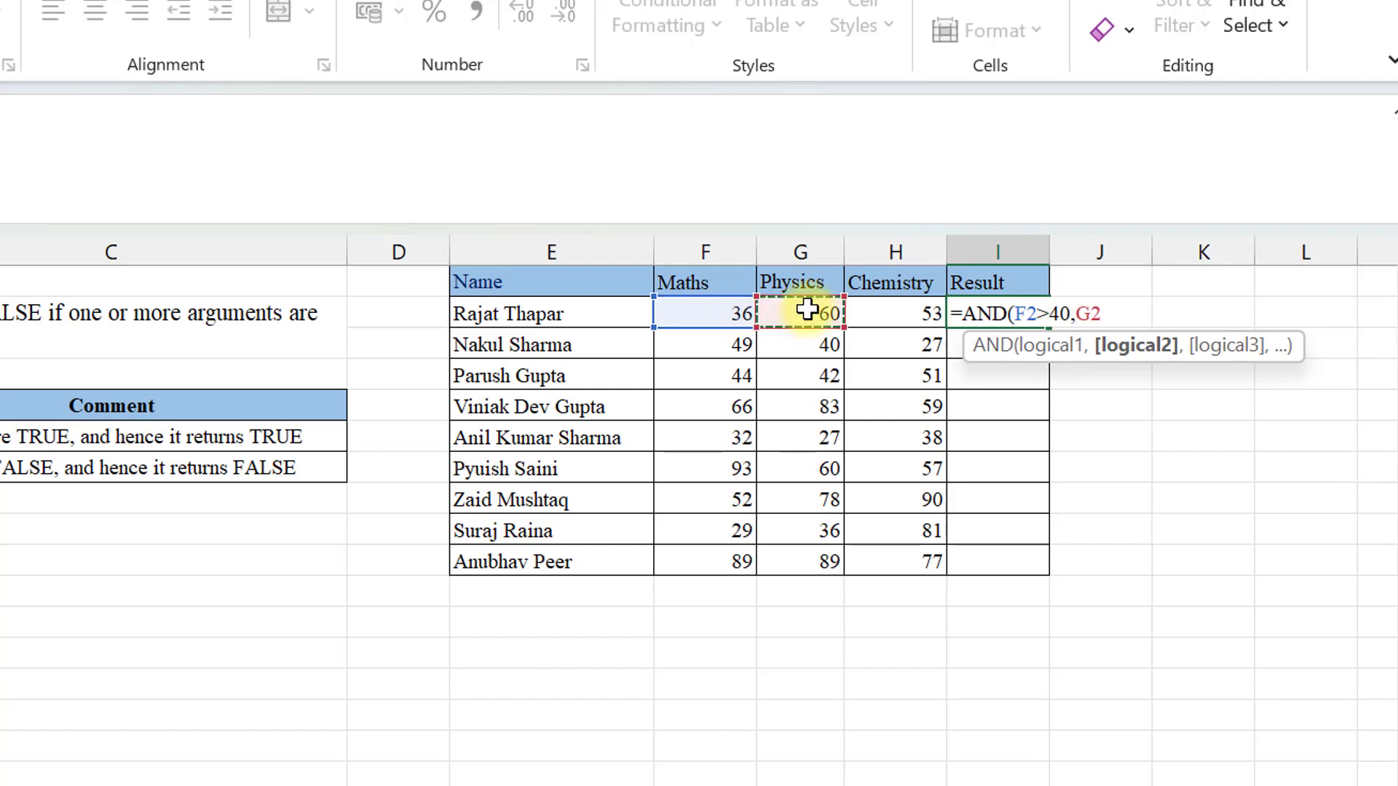
type(">40,")
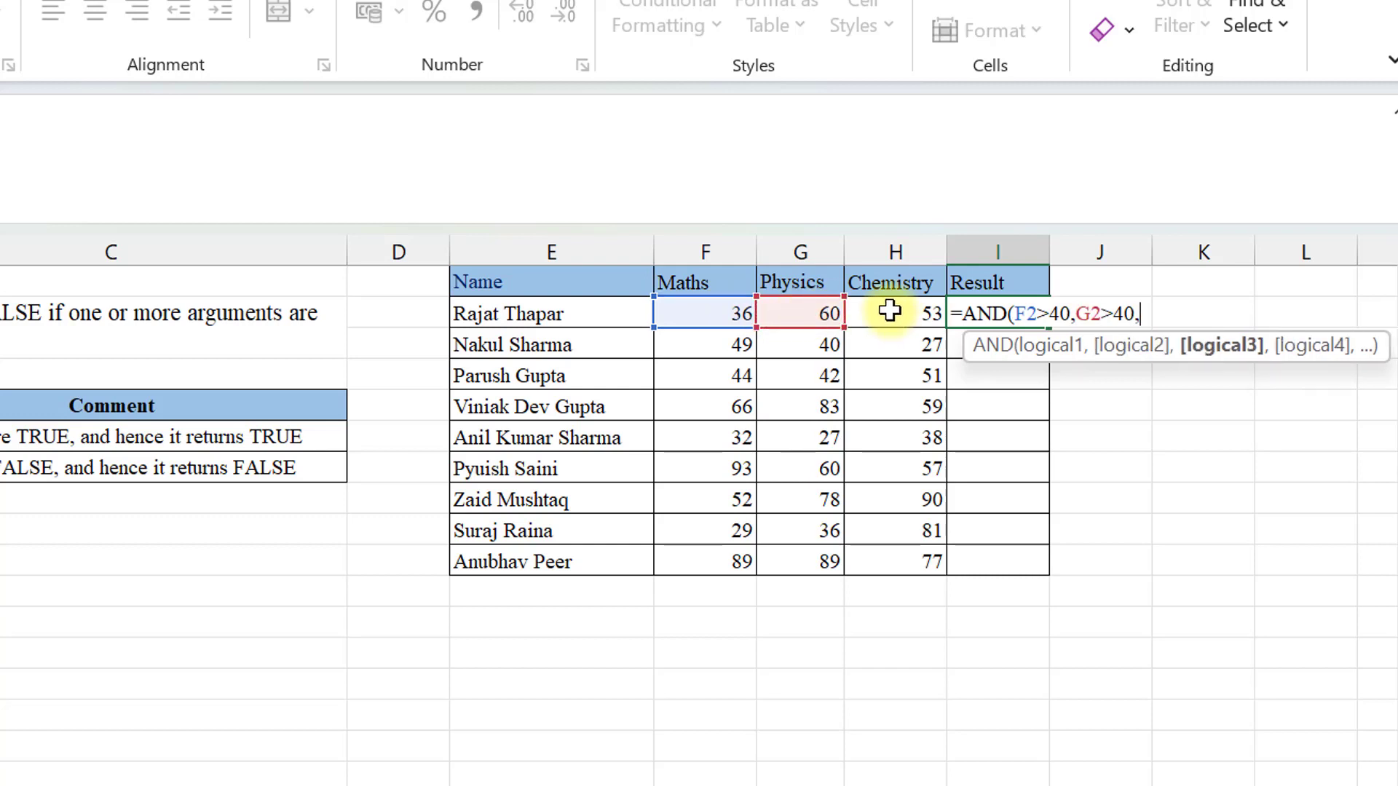
left_click(889, 312)
type(">")
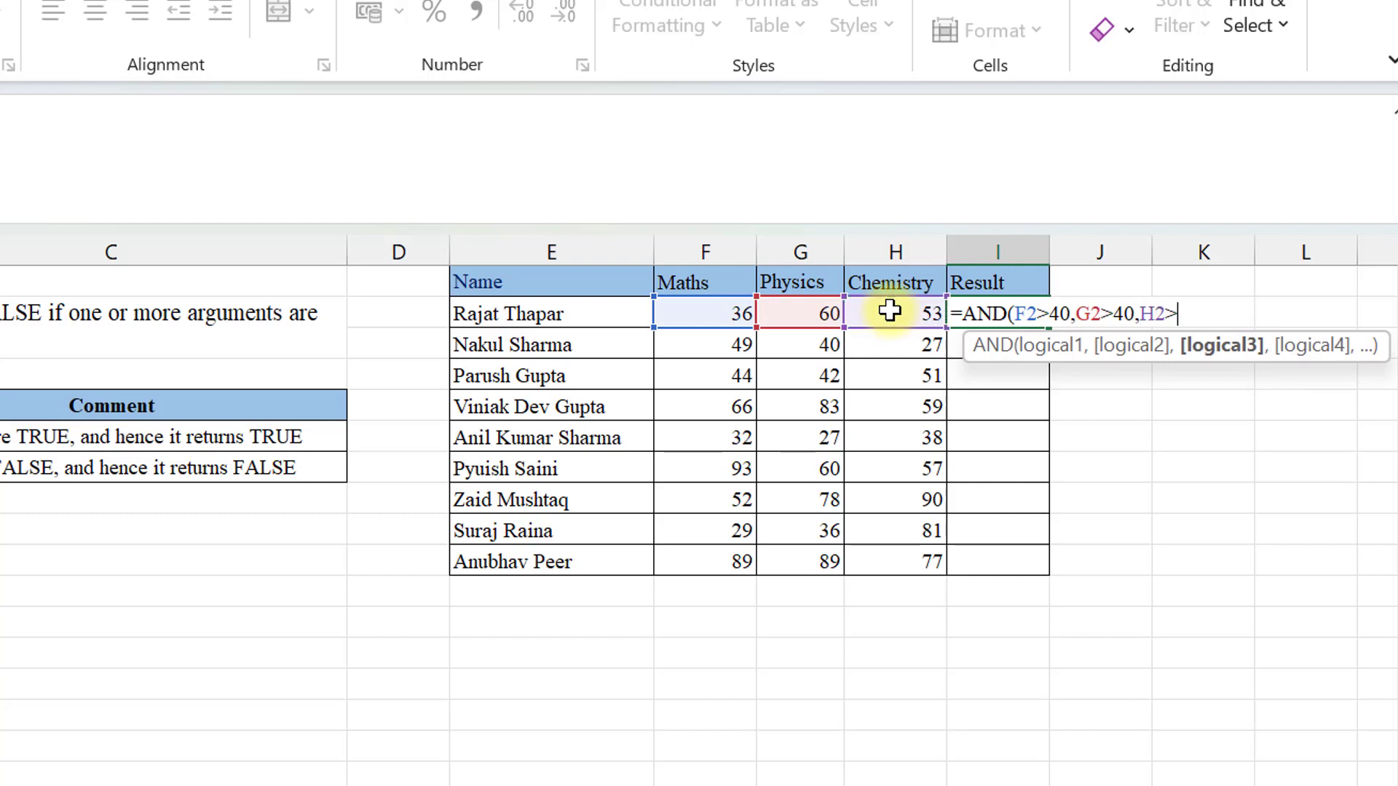
type("40)")
key("Return")
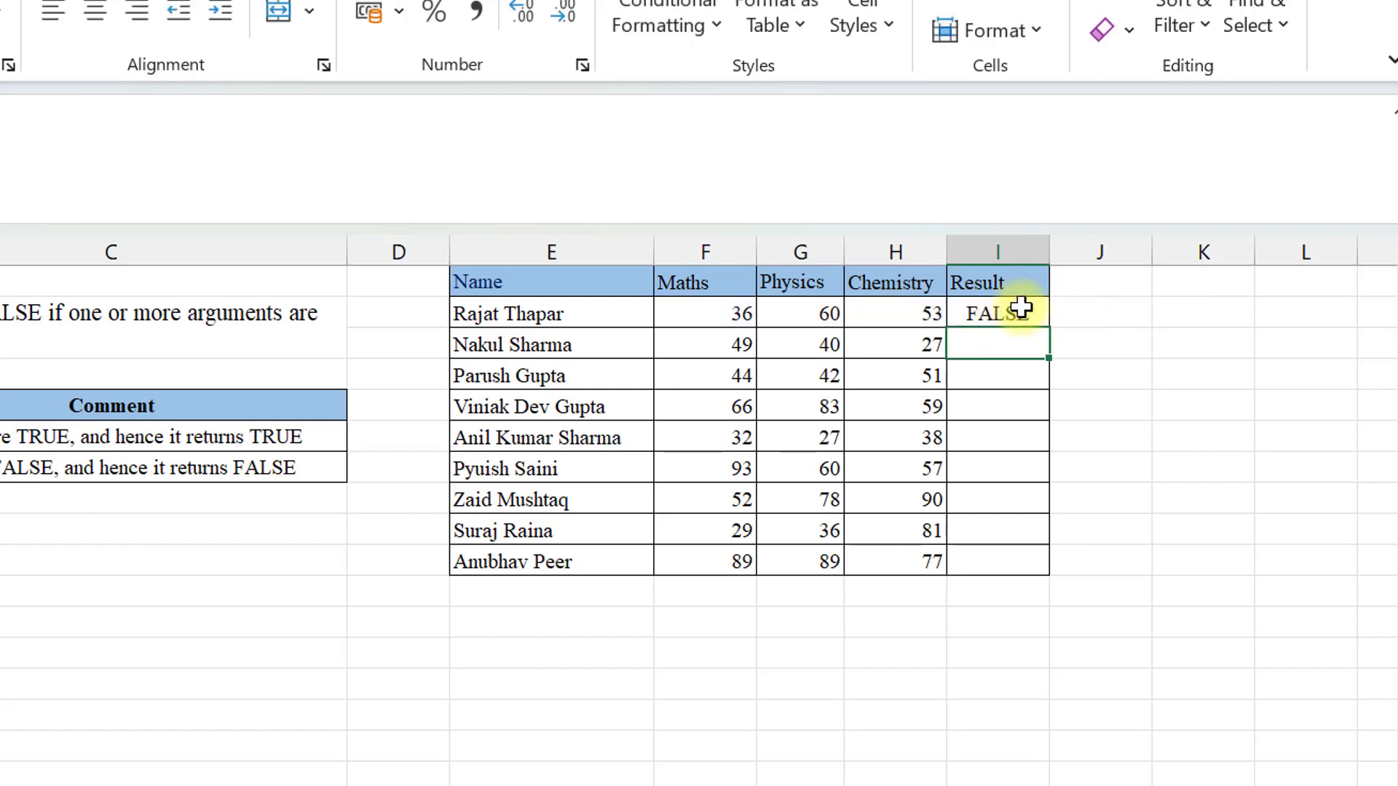
Check the first student's Maths mark against the result and fill the AND formula from I2 down through I10.
left_click(712, 307)
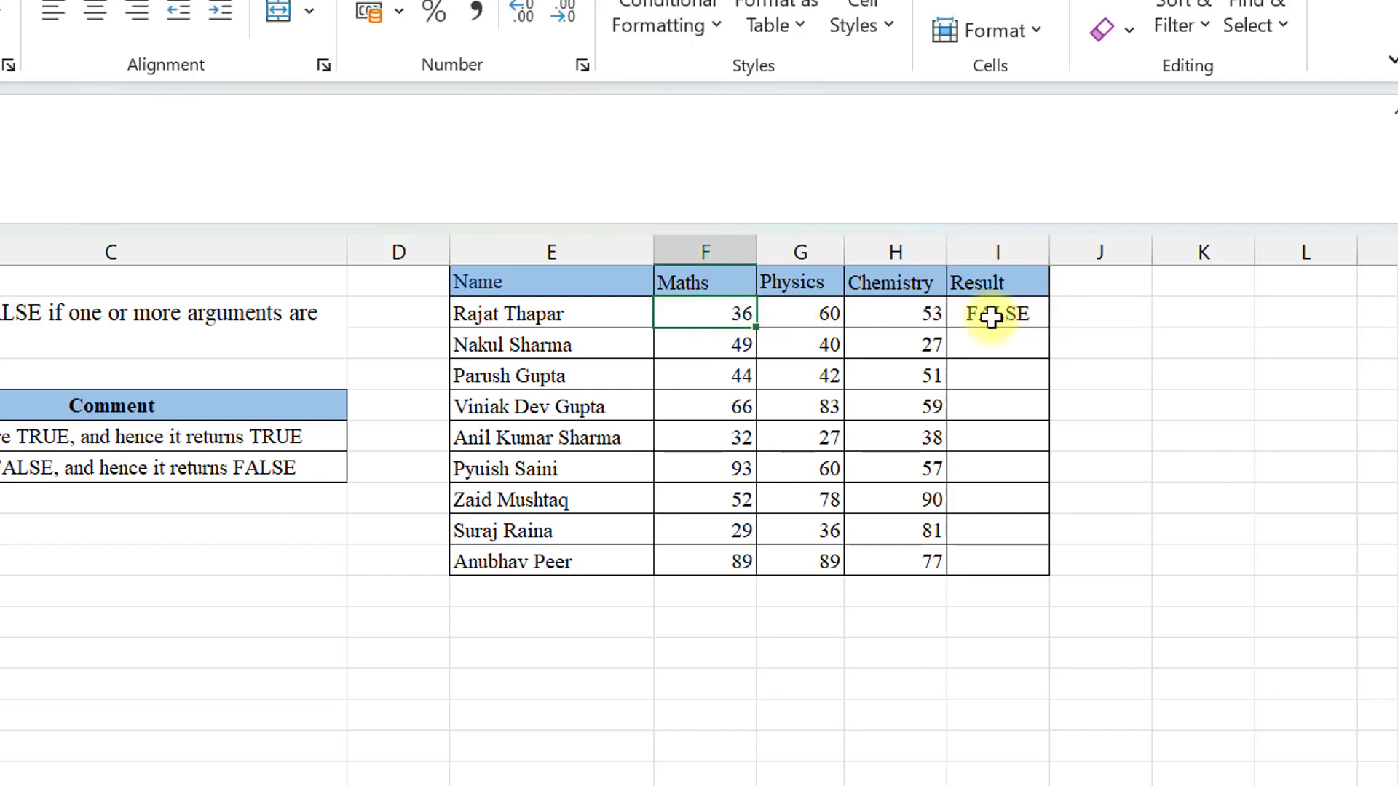
left_click(1017, 312)
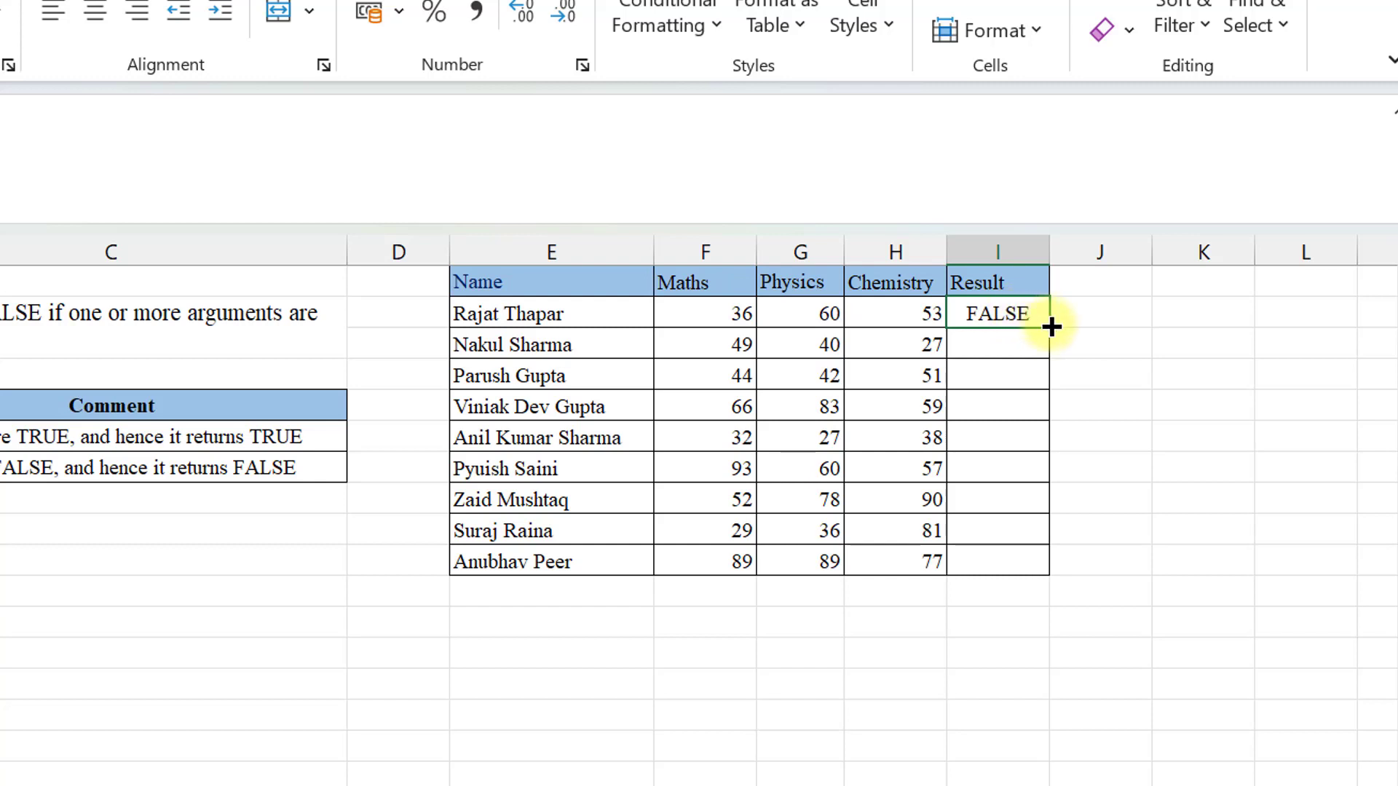
left_click_drag(1051, 328, 1037, 567)
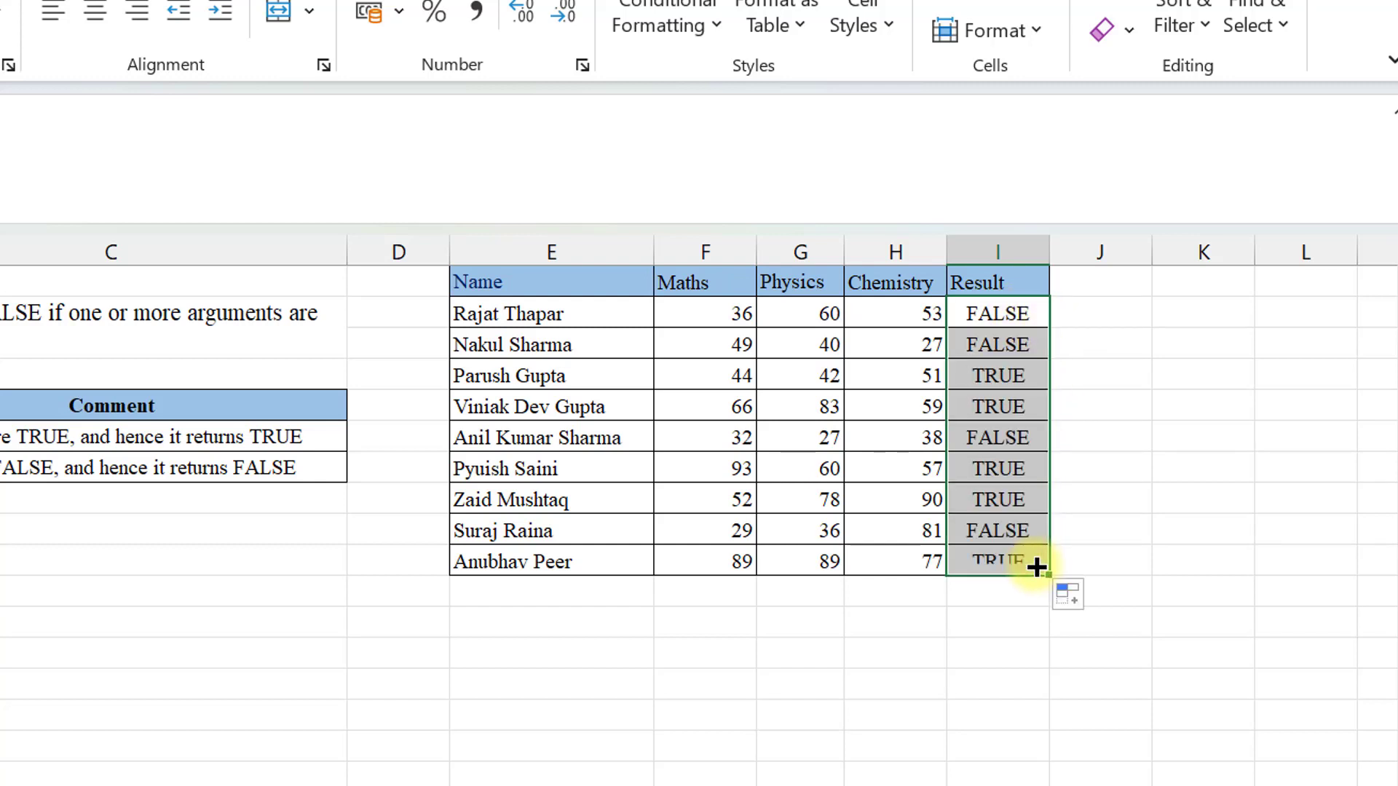
Compare the third student's AND result in I4 with the Maths, Physics and Chemistry marks in F4:H4.
left_click(1016, 380)
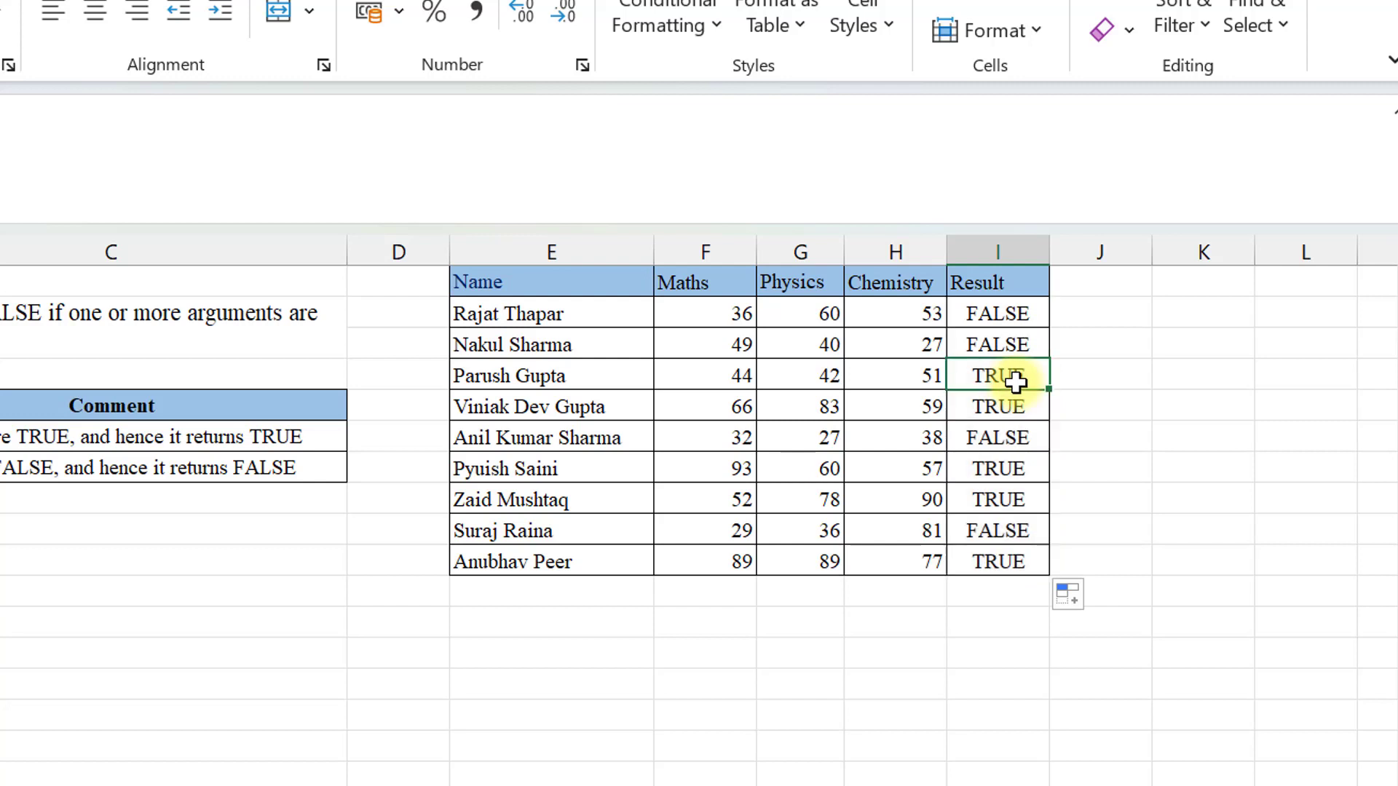
left_click(878, 373)
left_click_drag(871, 371, 727, 377)
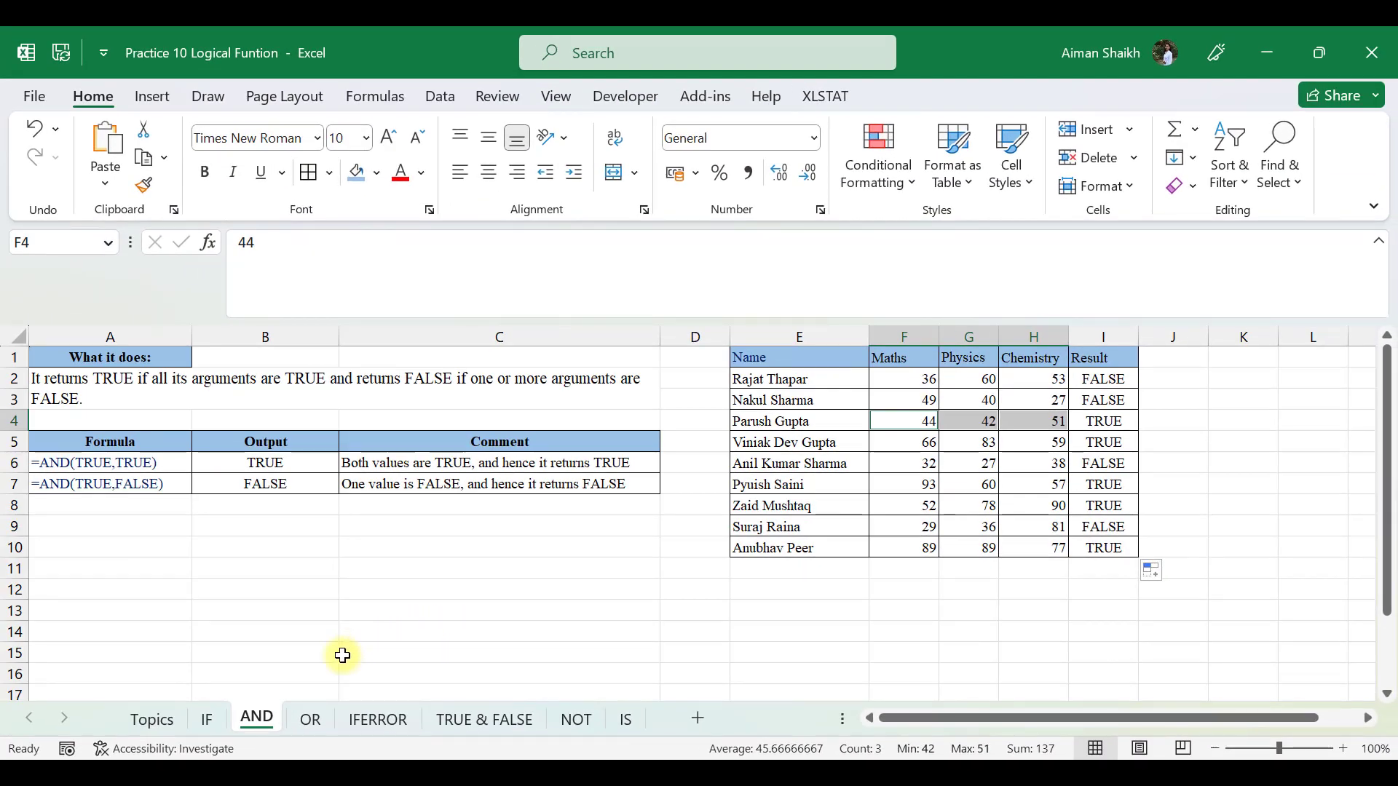
On the OR sheet, enter =OR(F2>40,G2>40,H2>40) in I2 to test the first student's three subject marks.
left_click(309, 720)
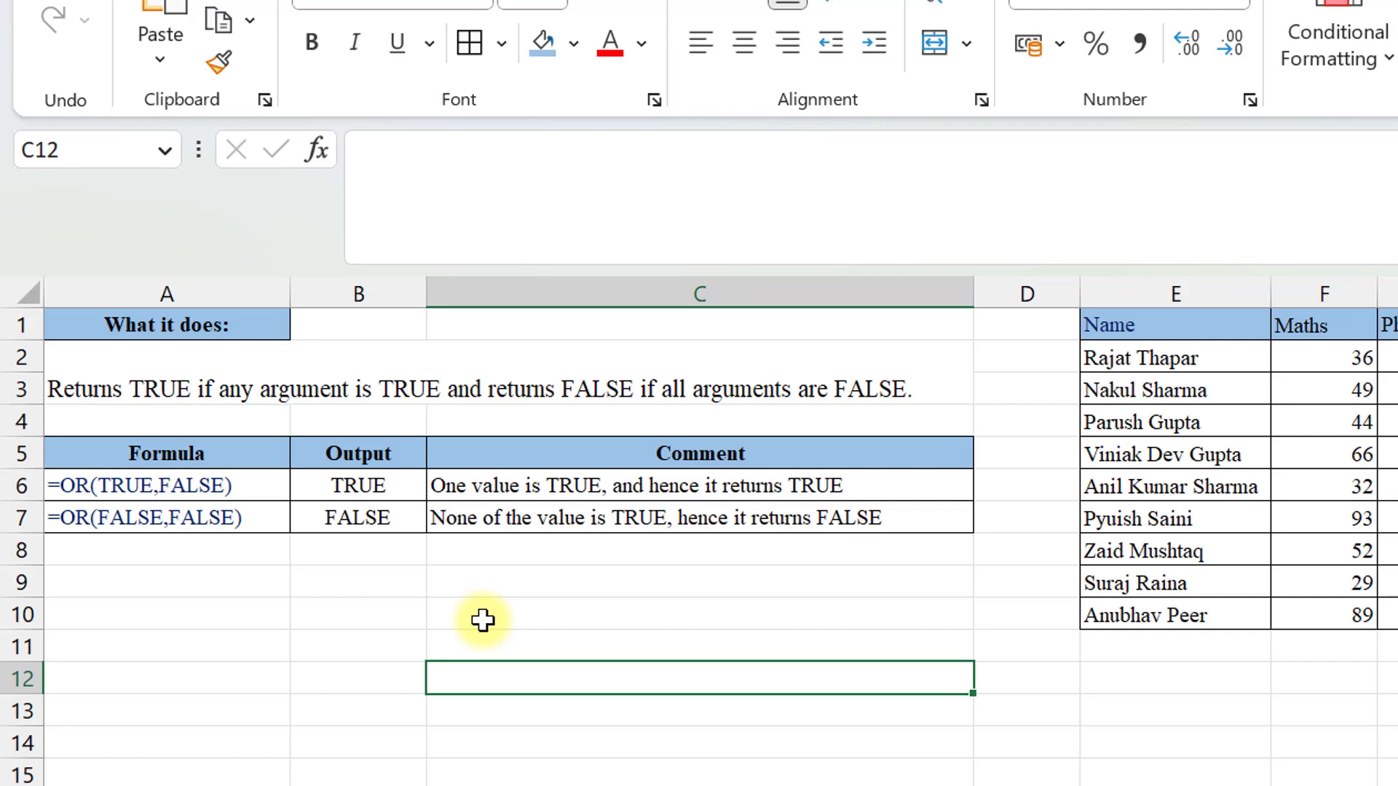
left_click(1367, 321)
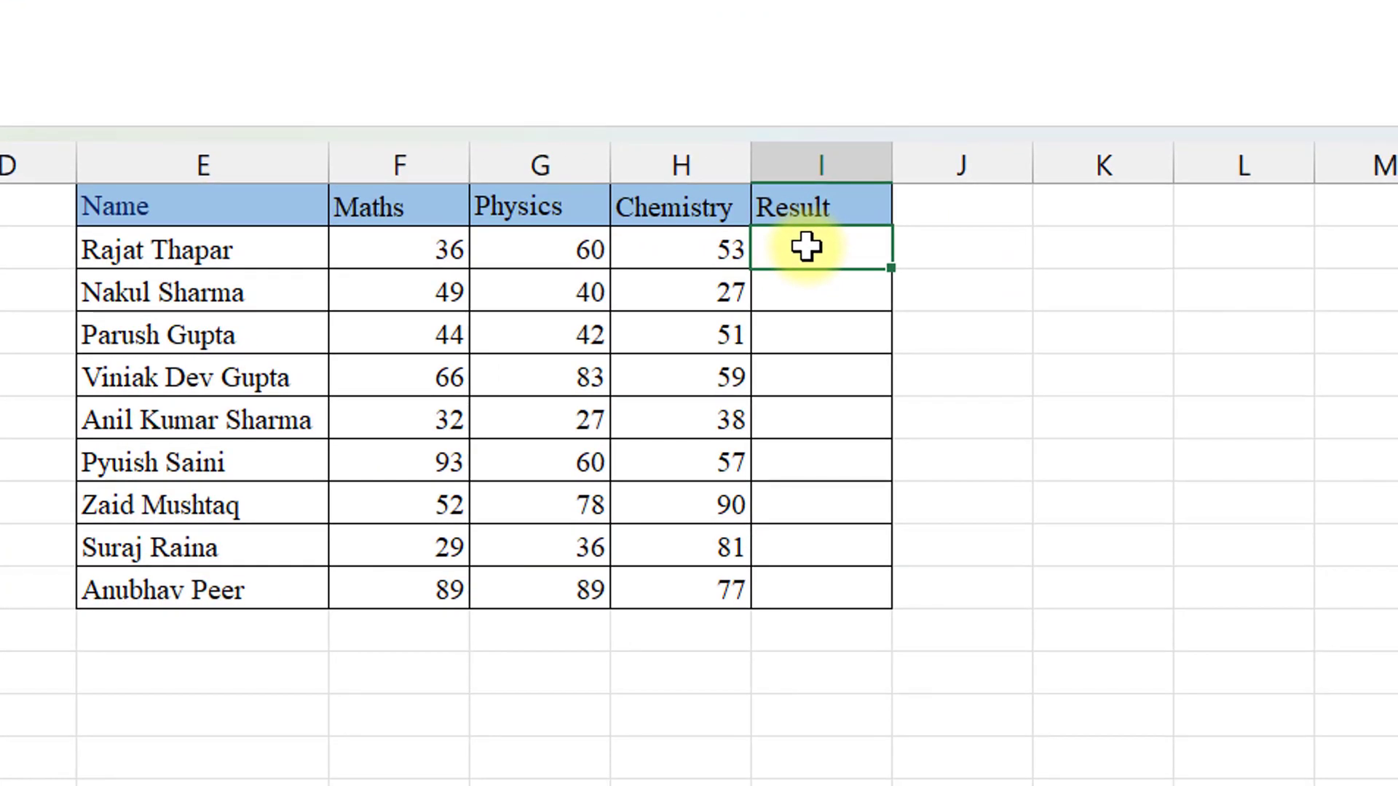
type("=o")
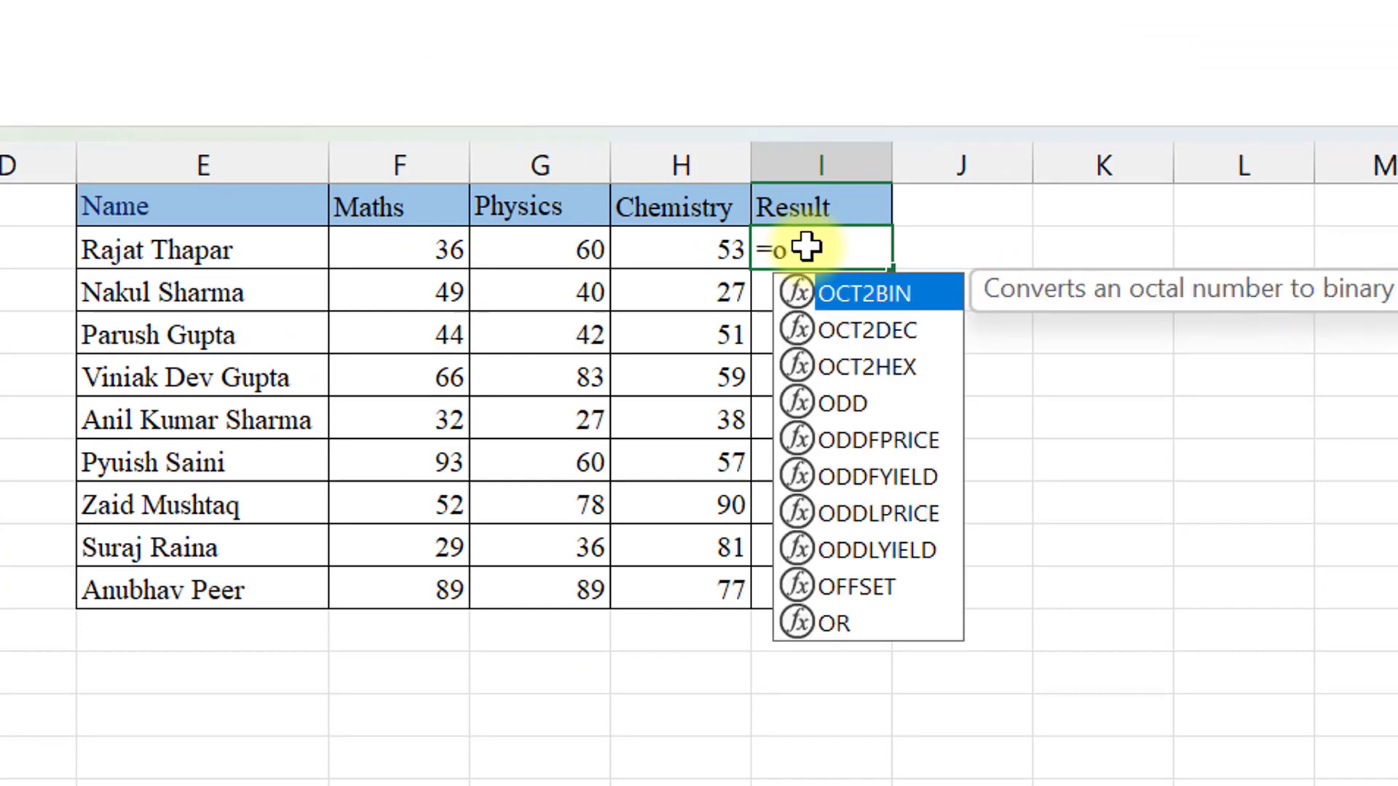
type("r")
key("Tab")
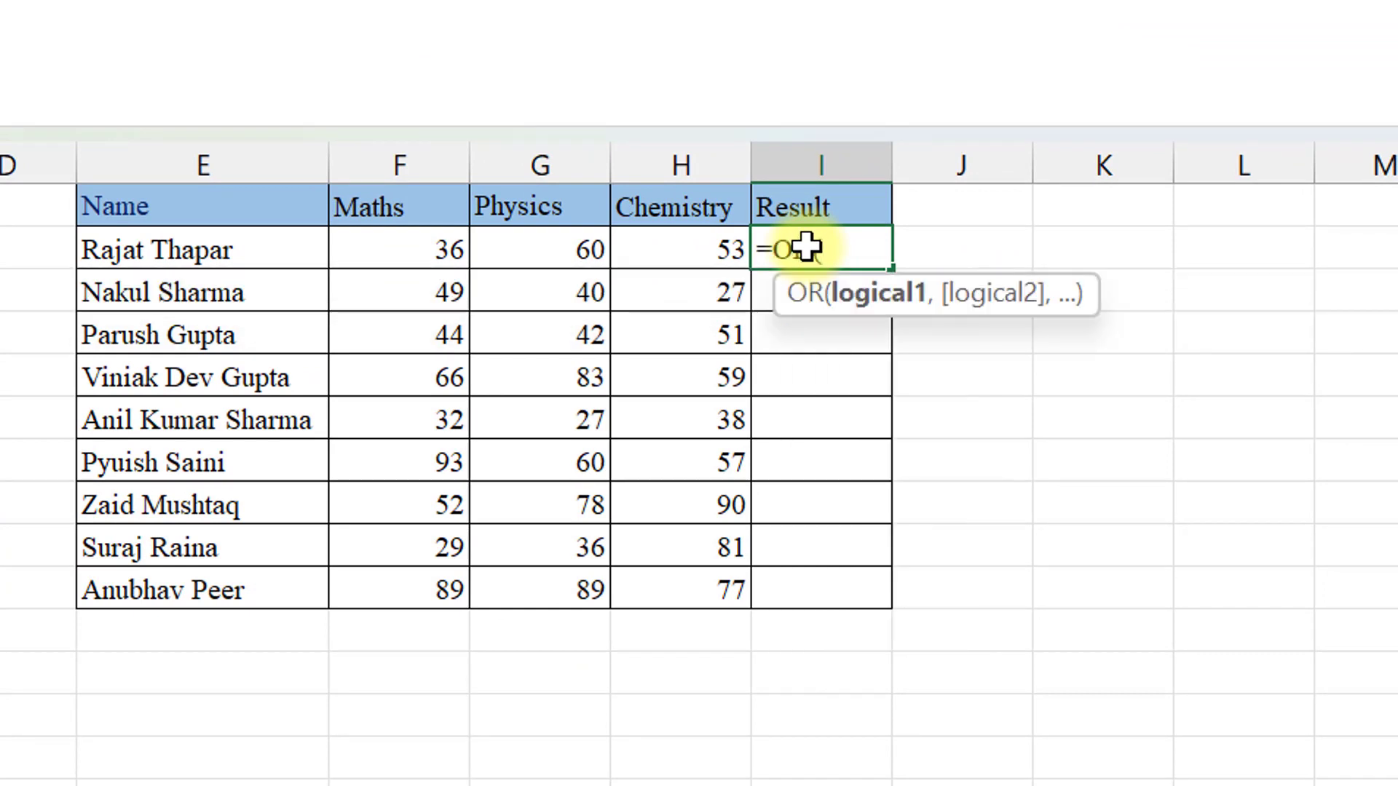
left_click(400, 248)
type(">")
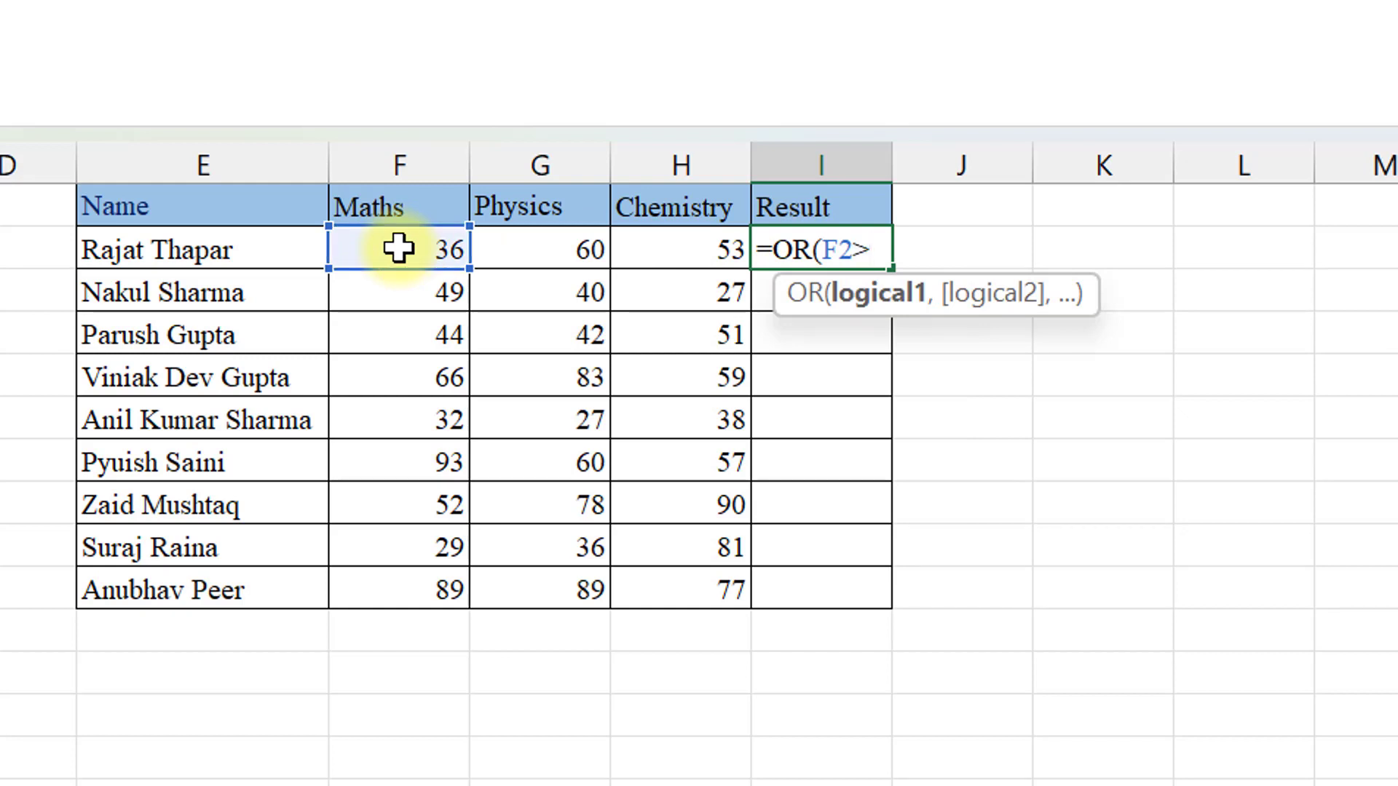
type("40,")
left_click(496, 251)
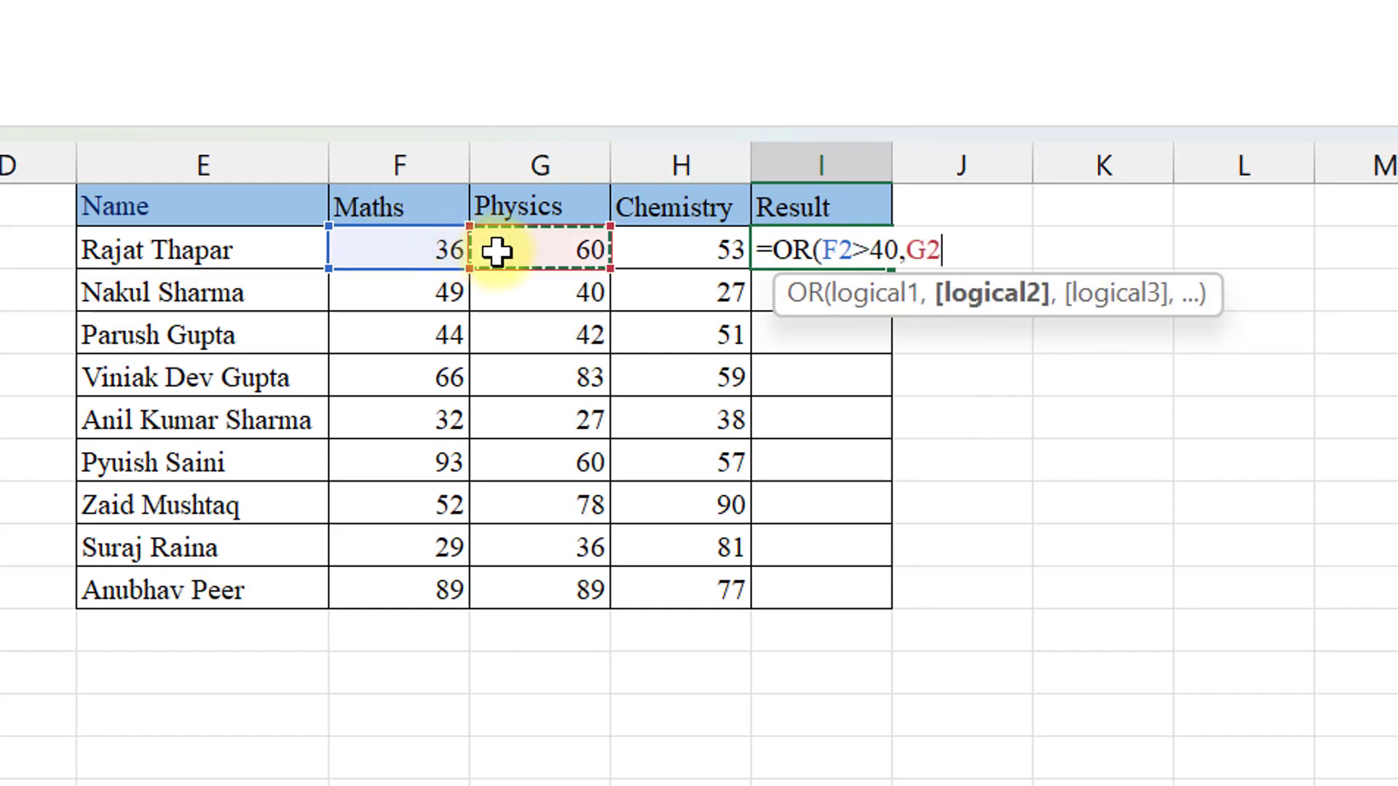
type(">4")
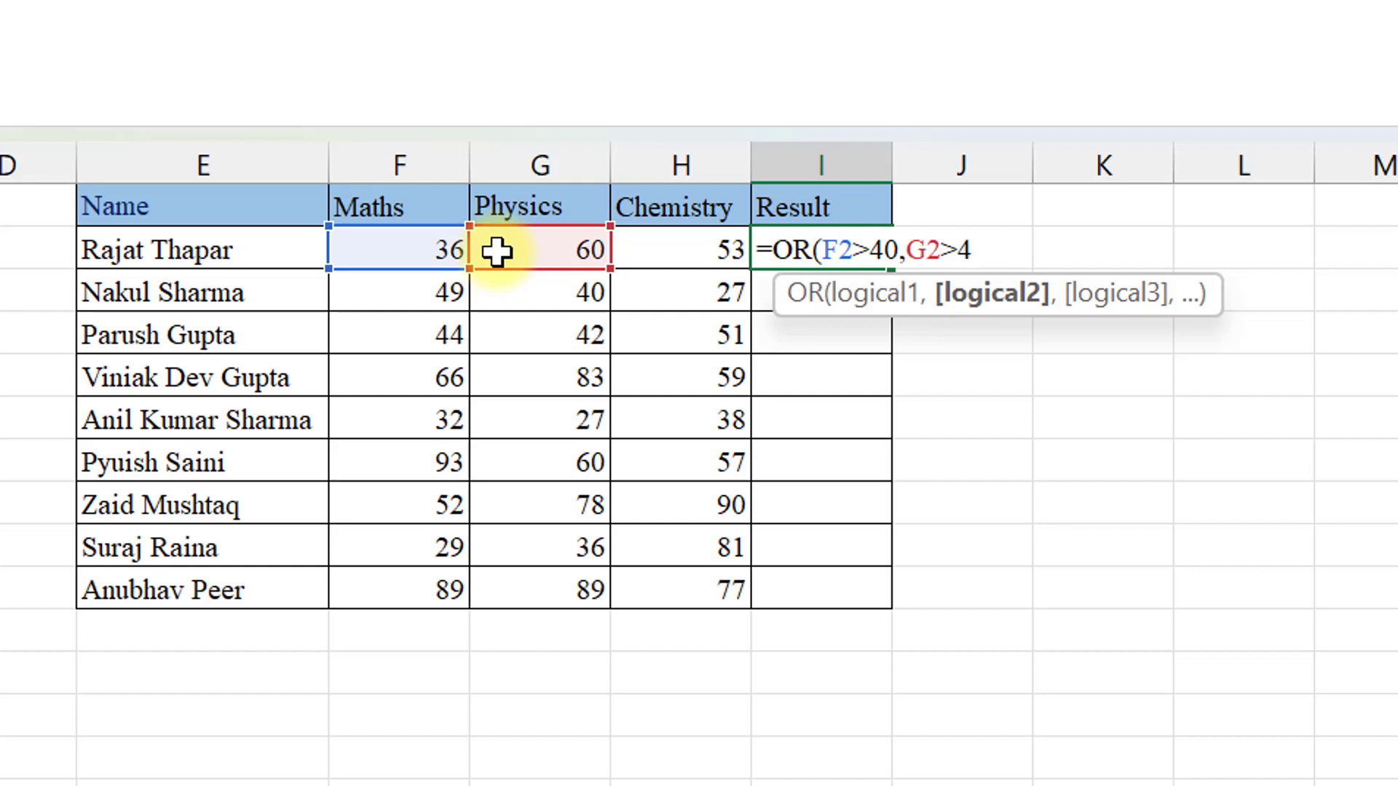
type("0,")
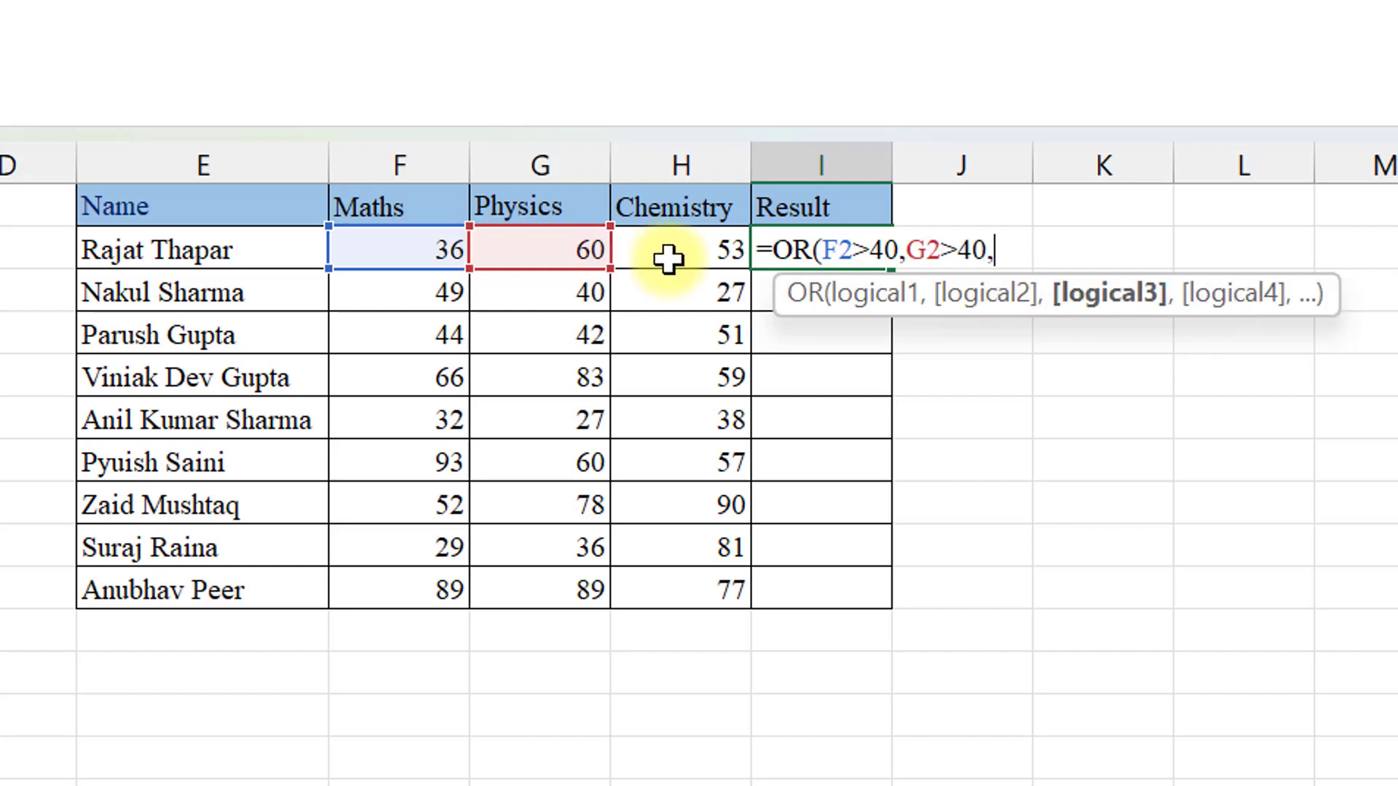
left_click(668, 259)
type(">40")
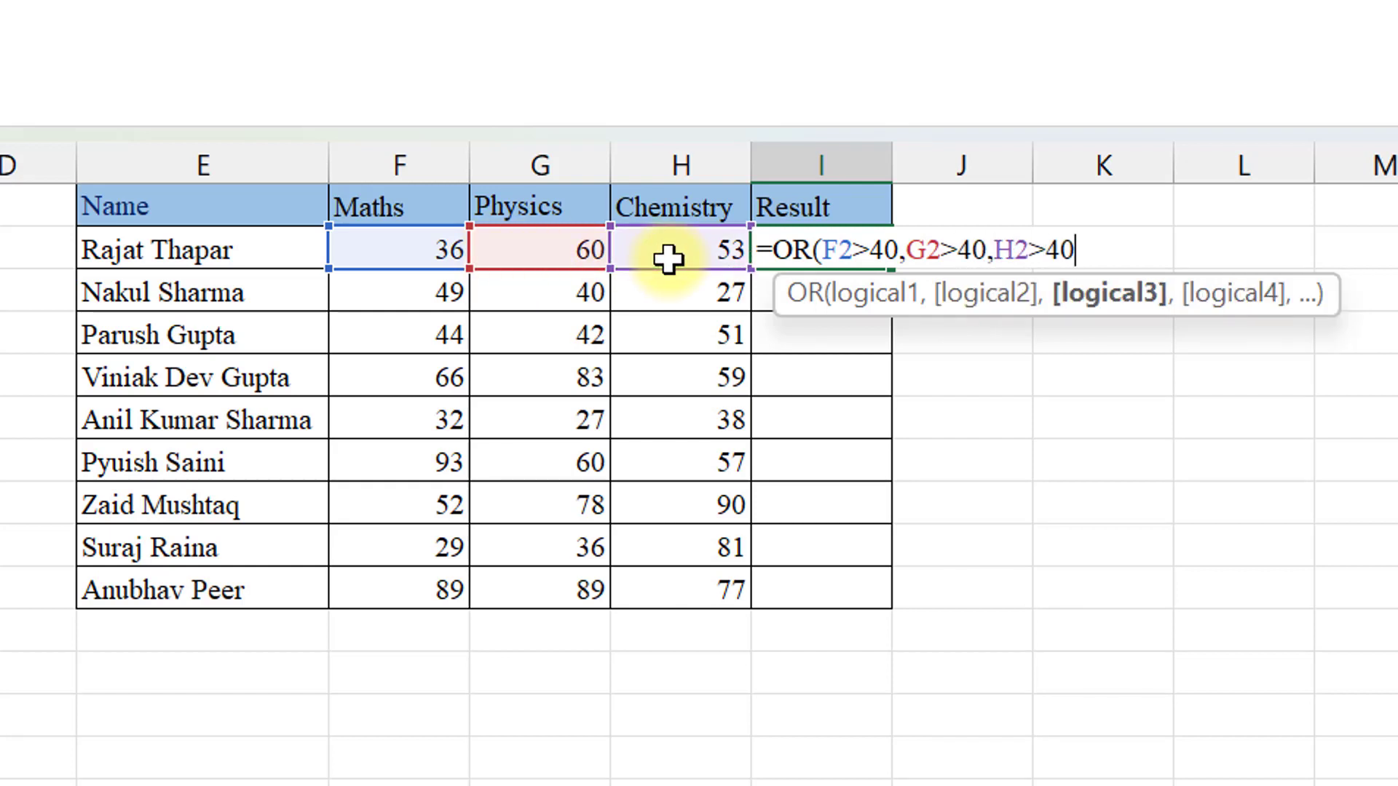
type(")")
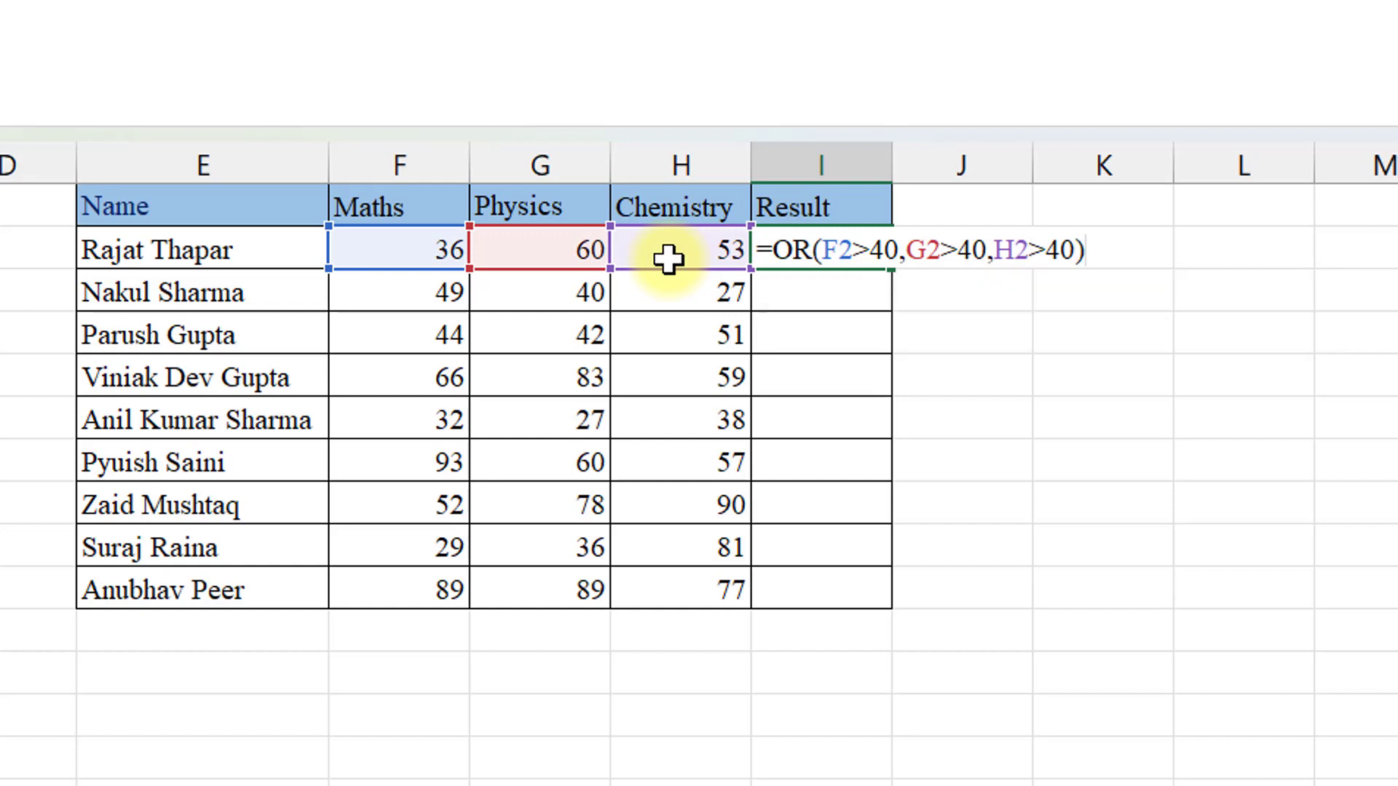
key("Return")
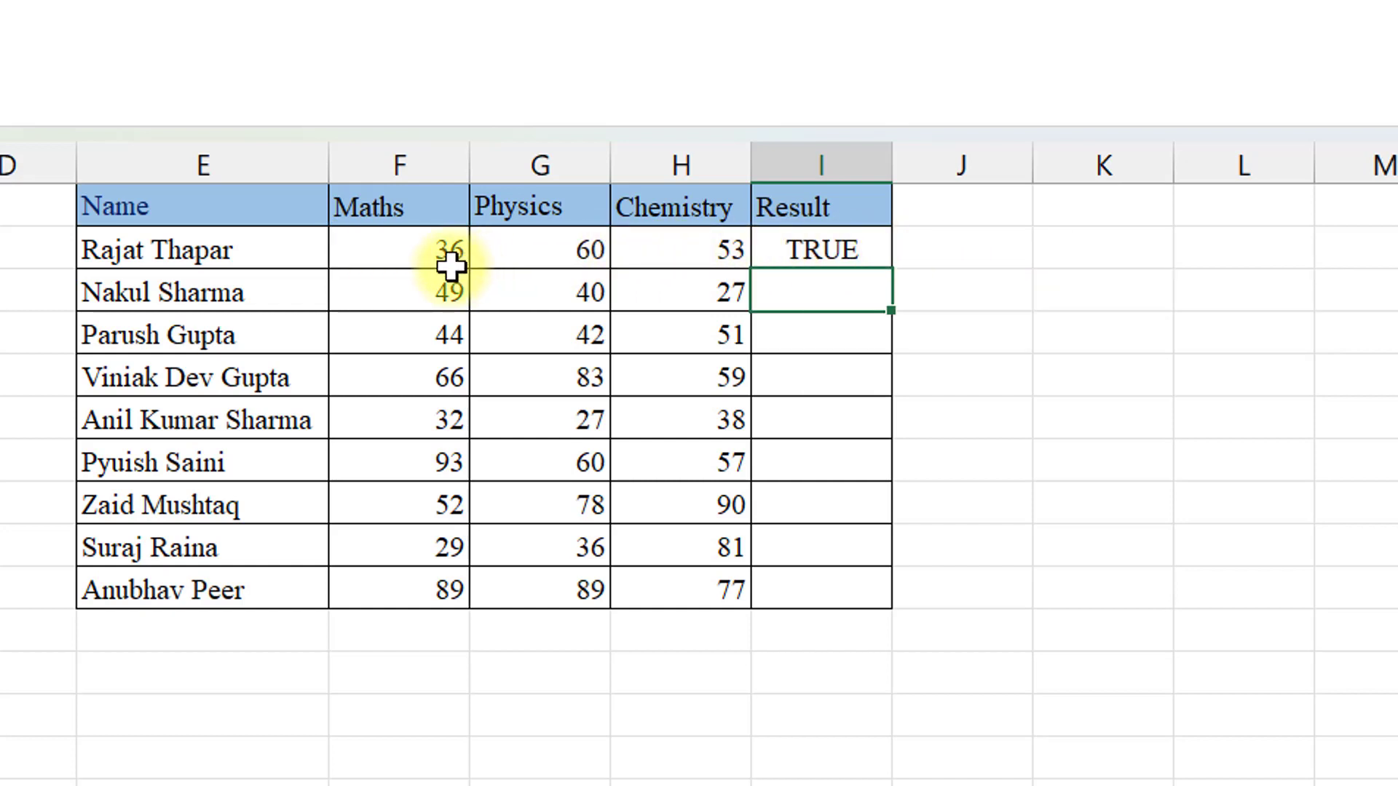
Check the first student's marks in F2:H2 against the result and fill the OR formula from I2 down through I10.
left_click_drag(533, 249, 653, 246)
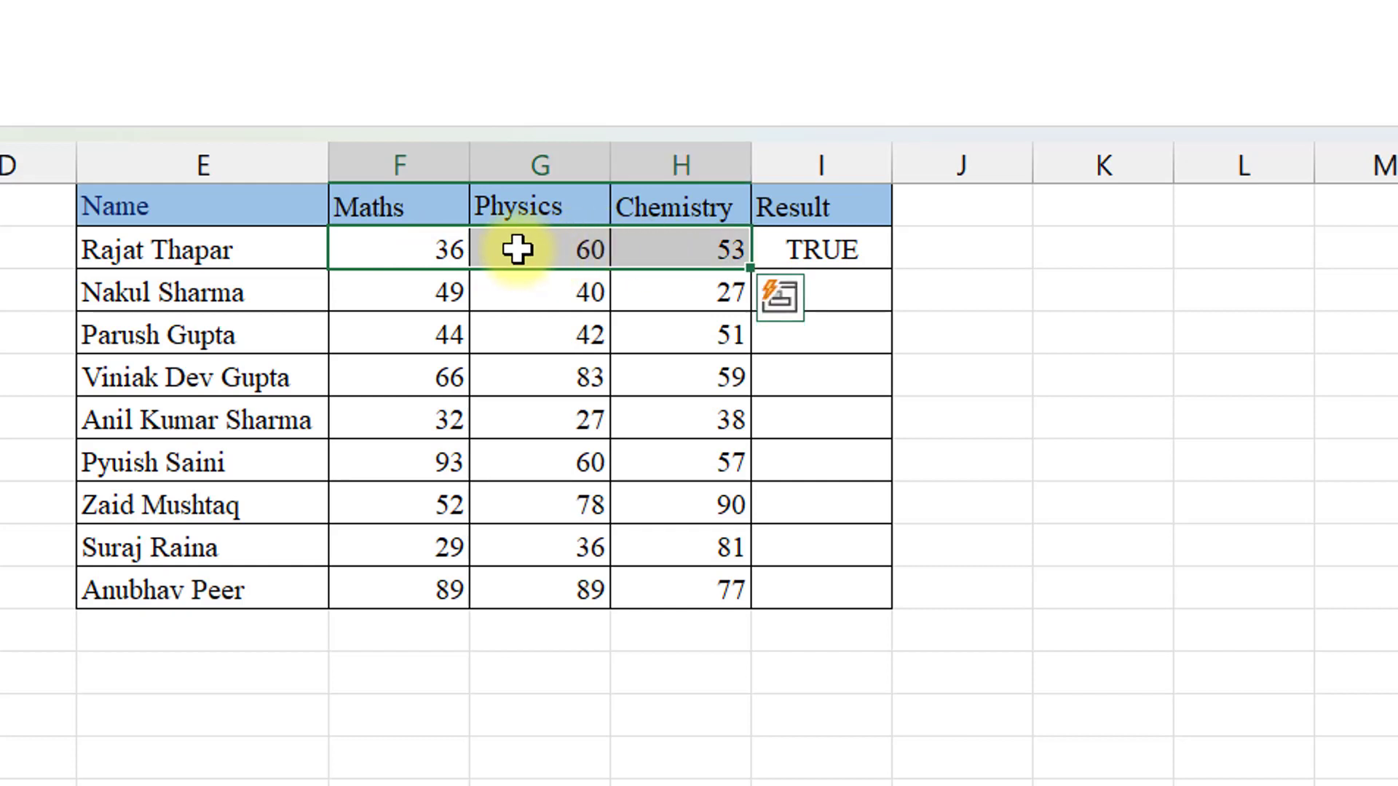
left_click_drag(530, 249, 714, 249)
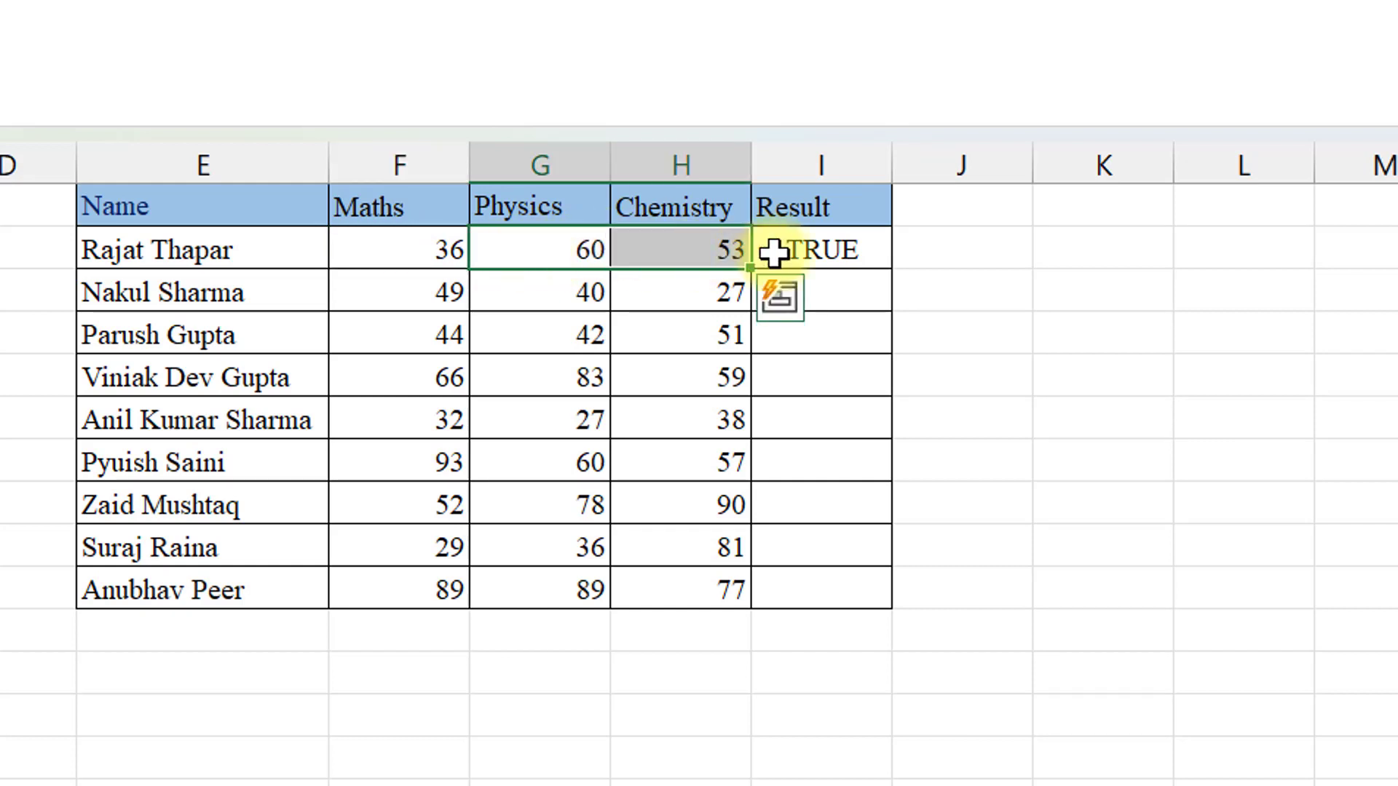
left_click(850, 255)
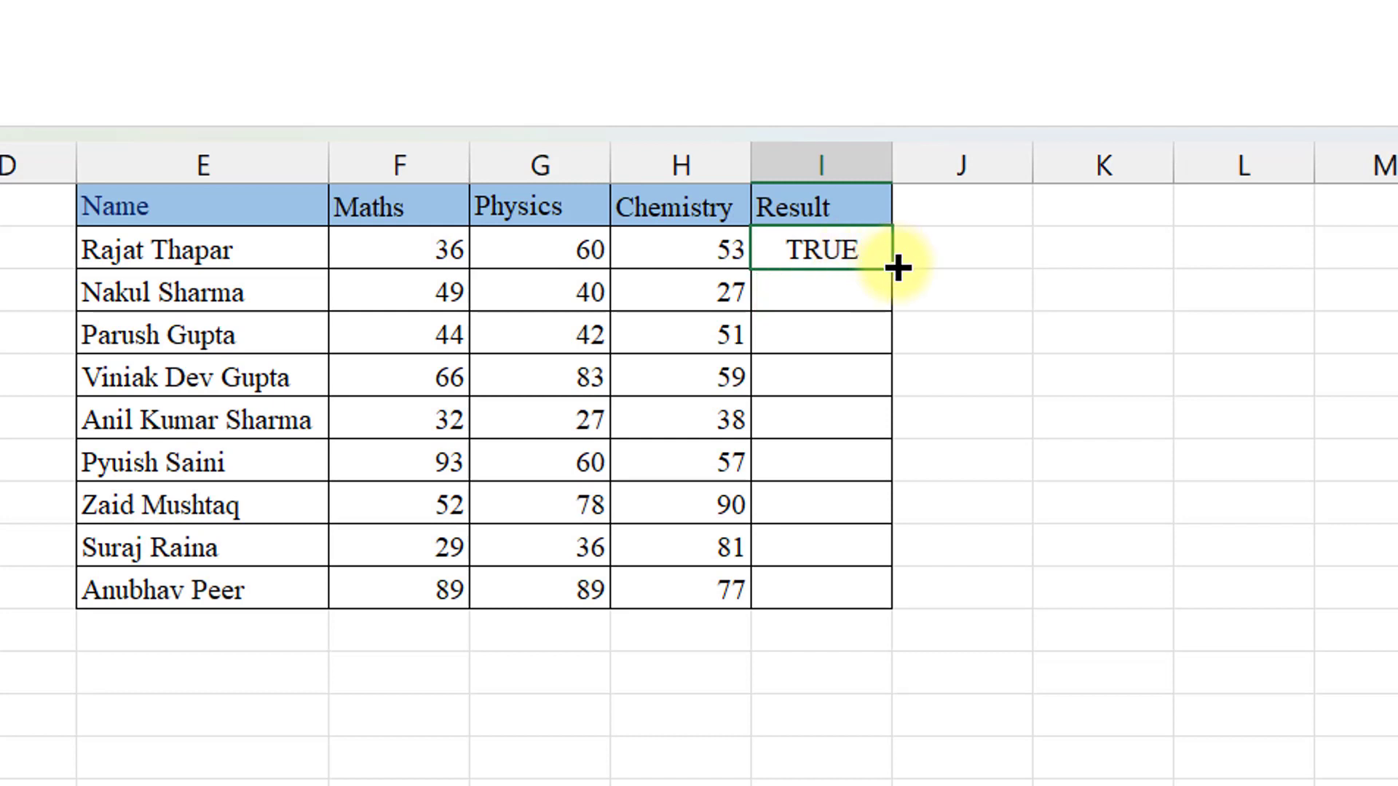
left_click_drag(892, 268, 883, 592)
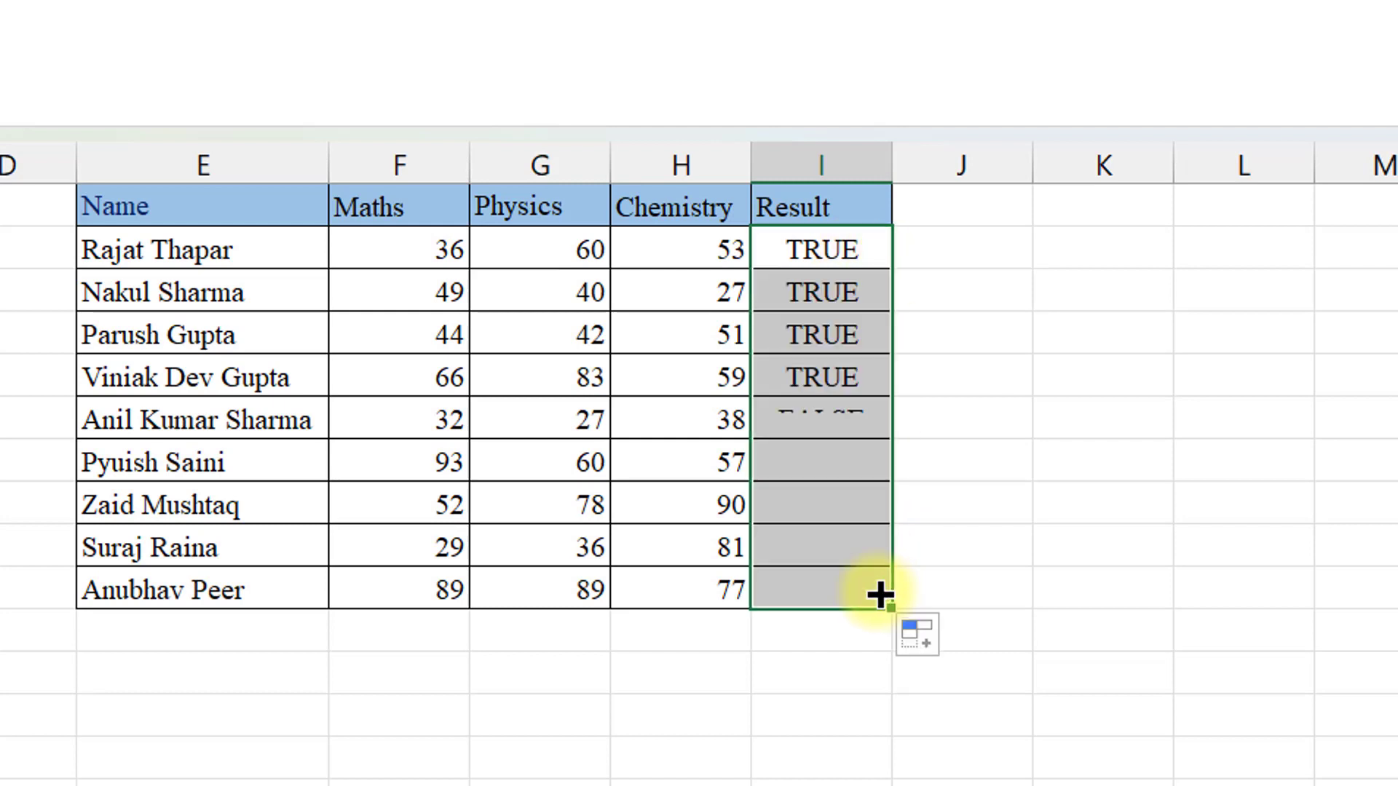
Compare the fifth student's OR result in I6 with the Maths, Physics and Chemistry marks in F6:H6.
left_click(844, 413)
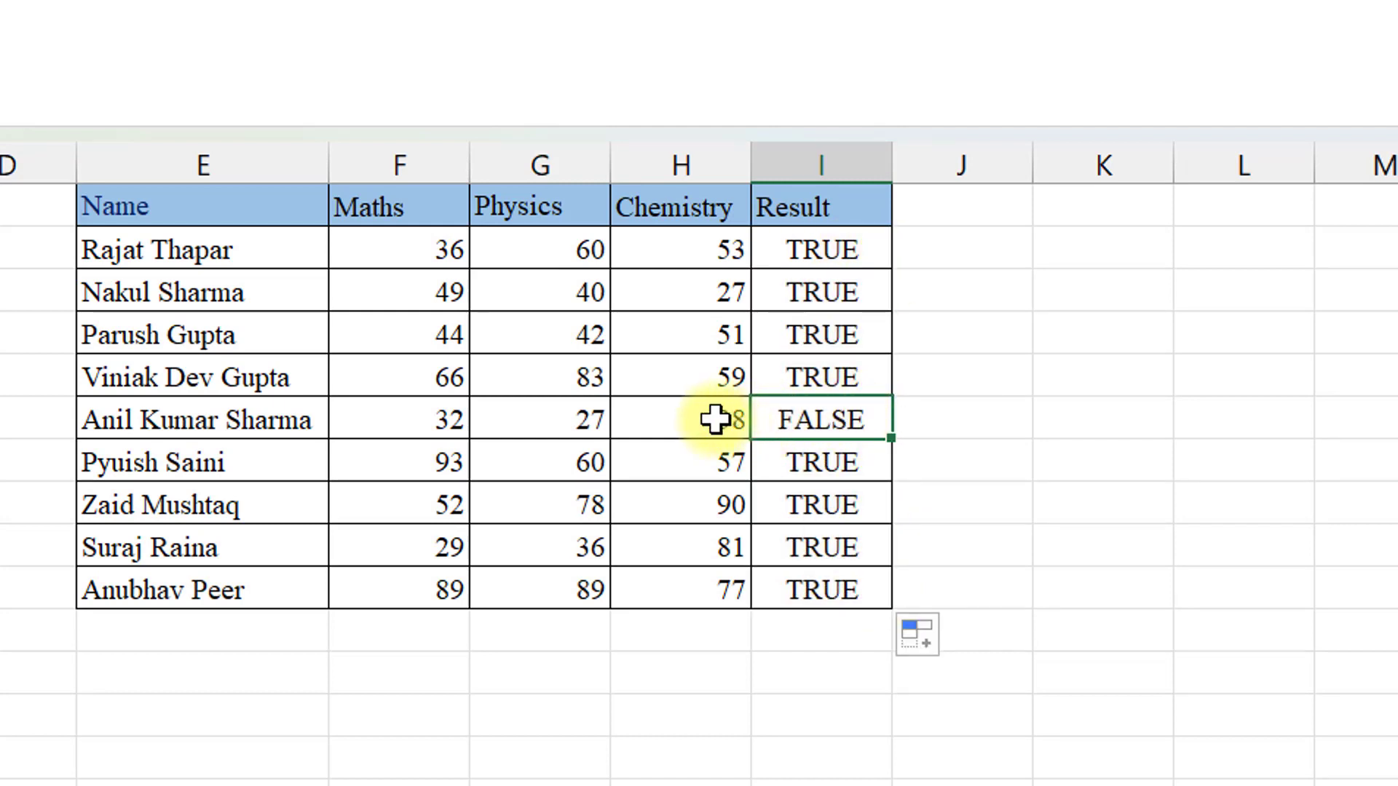
left_click_drag(716, 419, 478, 424)
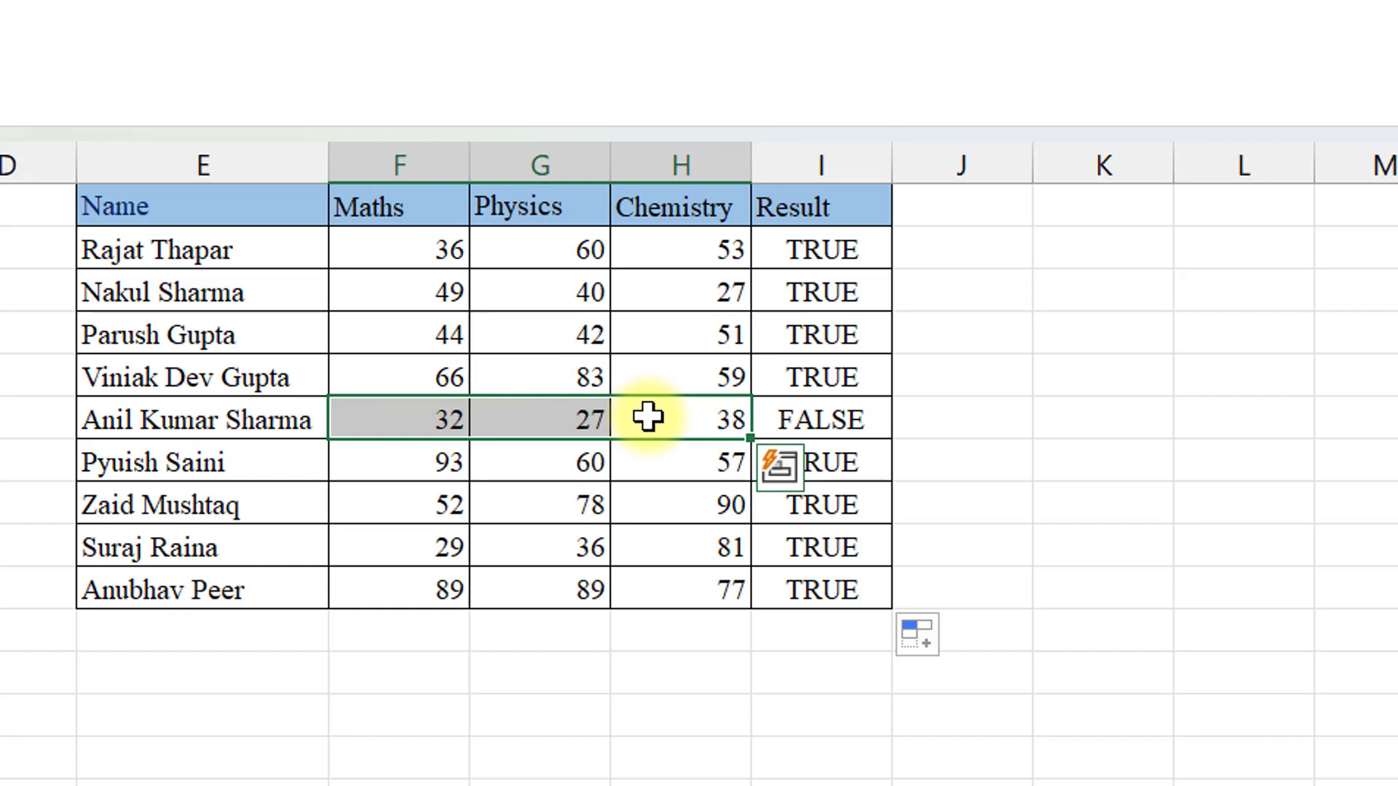
key("Right")
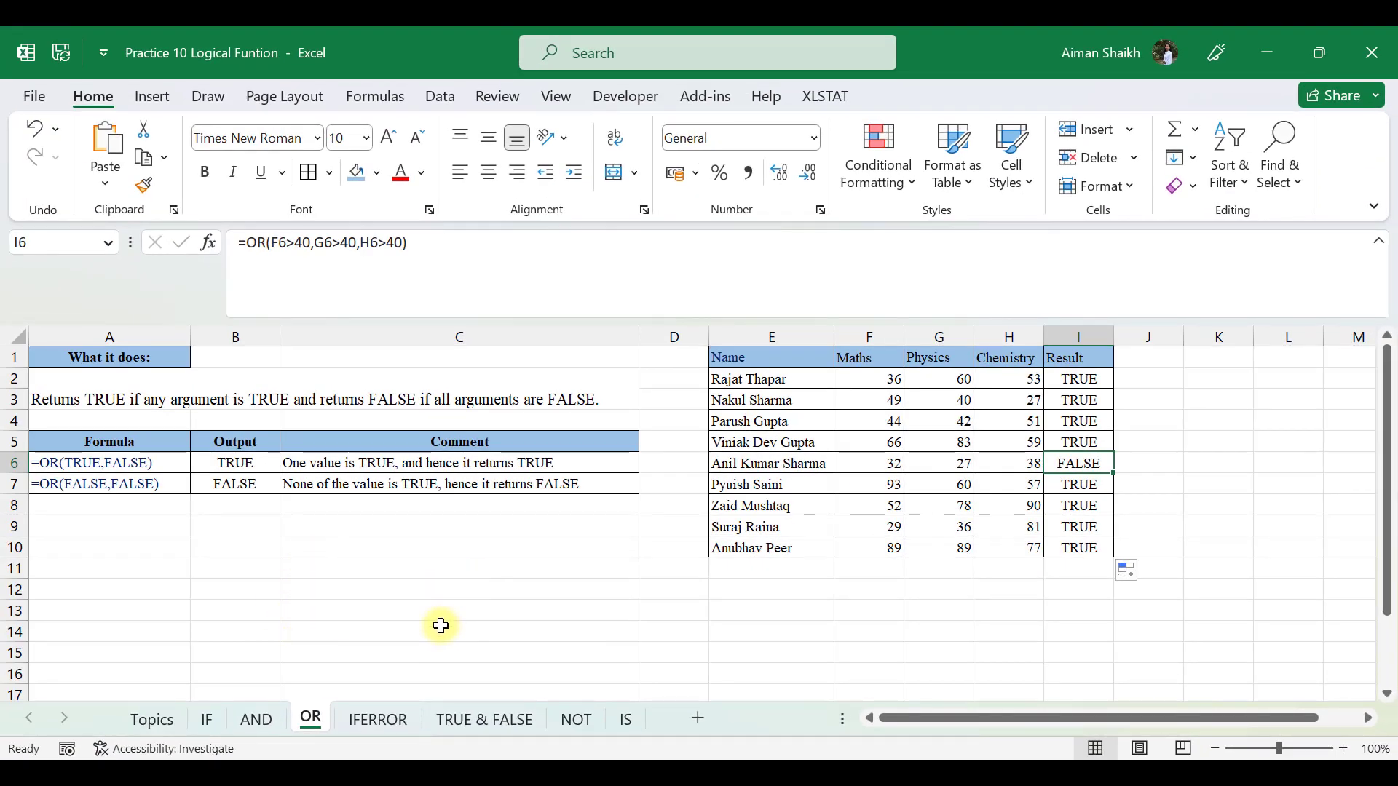
On the IFERROR sheet, enter =13/0 in F4 as a division-by-zero example and inspect its result.
left_click(368, 728)
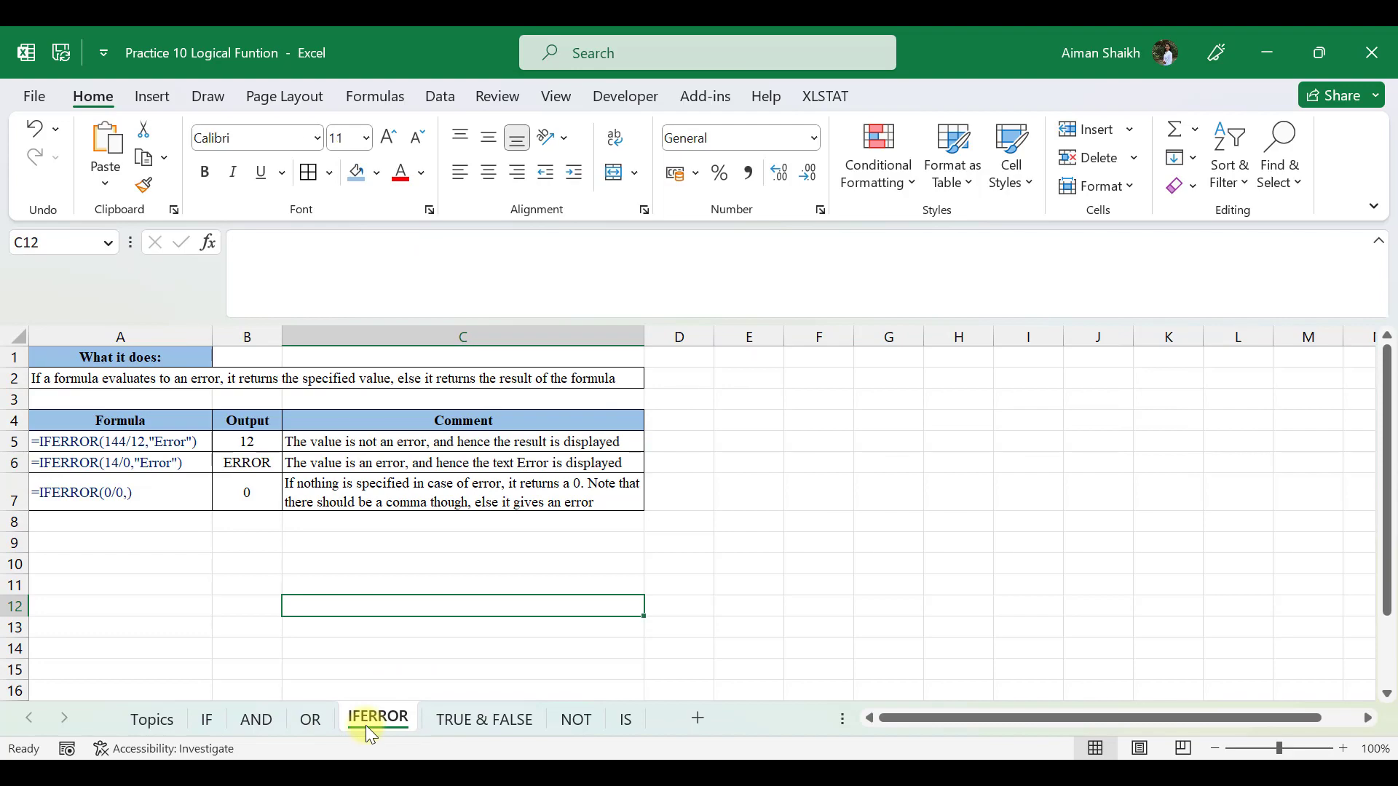
left_click(760, 420)
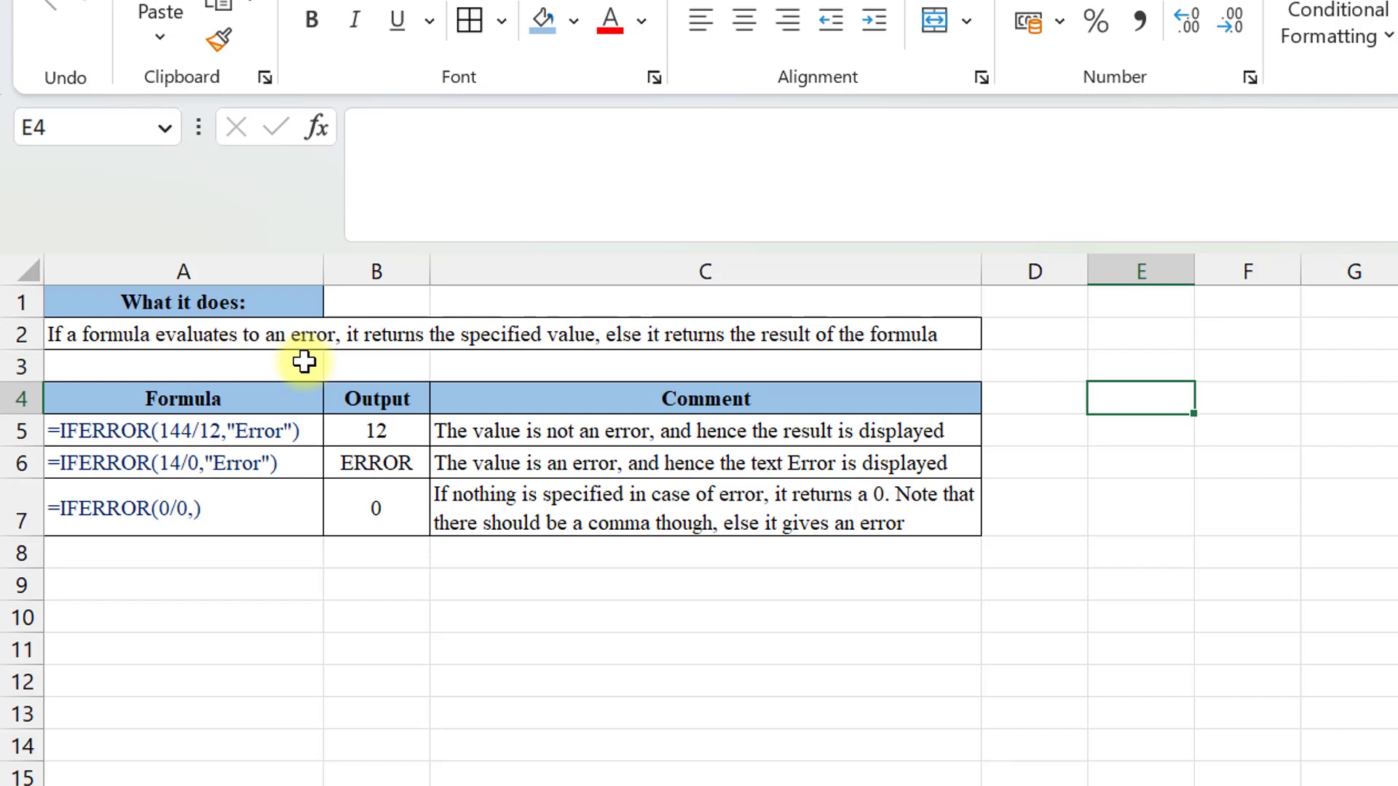
left_click(1288, 399)
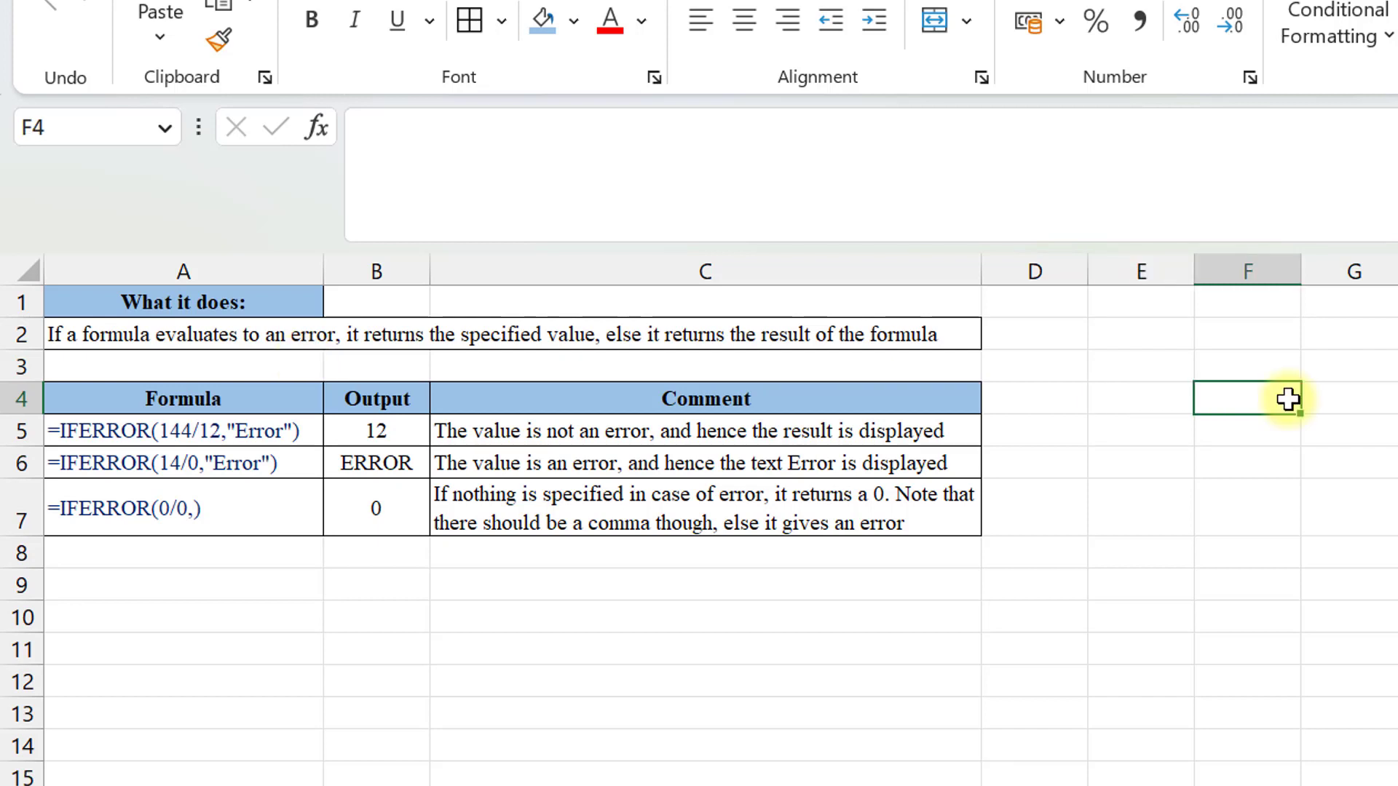
type("=13/0")
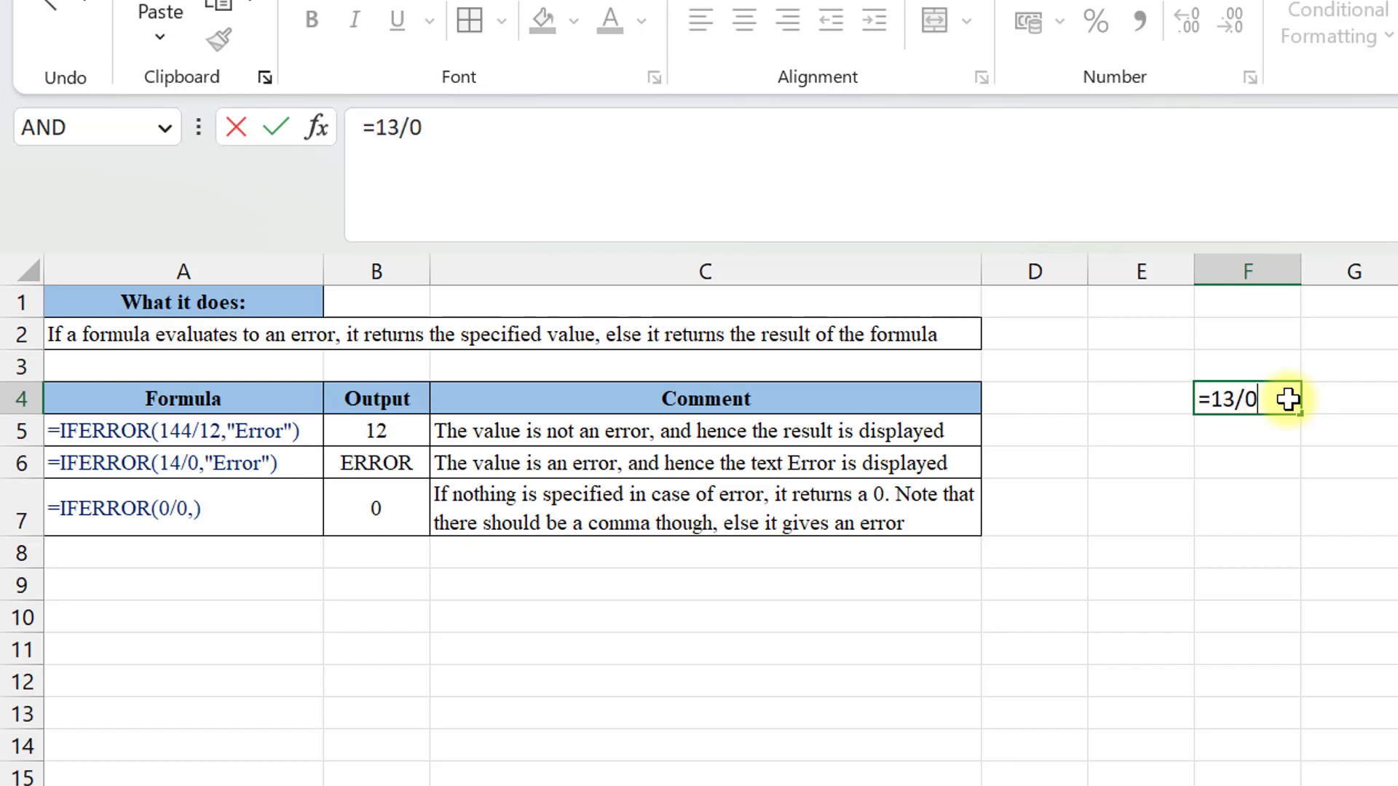
key("Return")
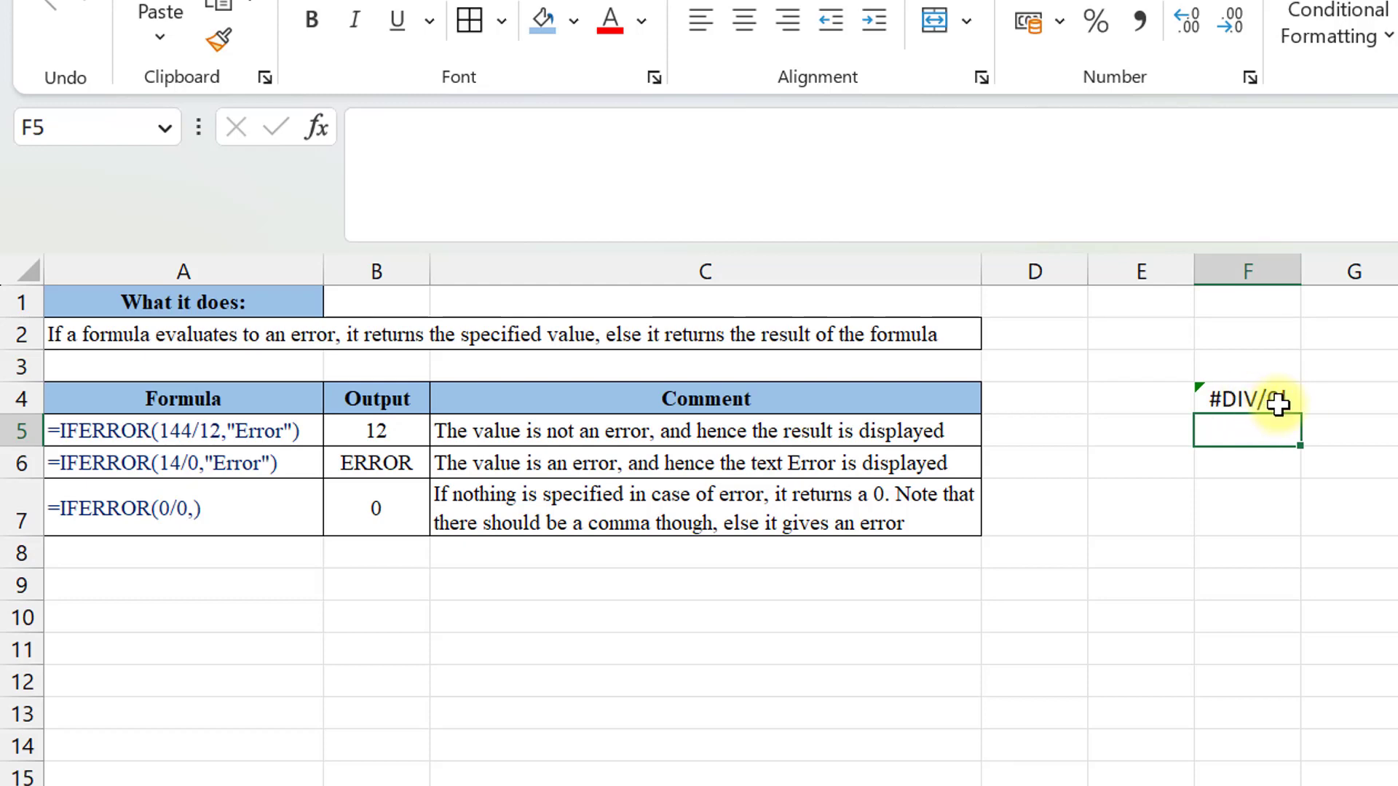
left_click(1276, 400)
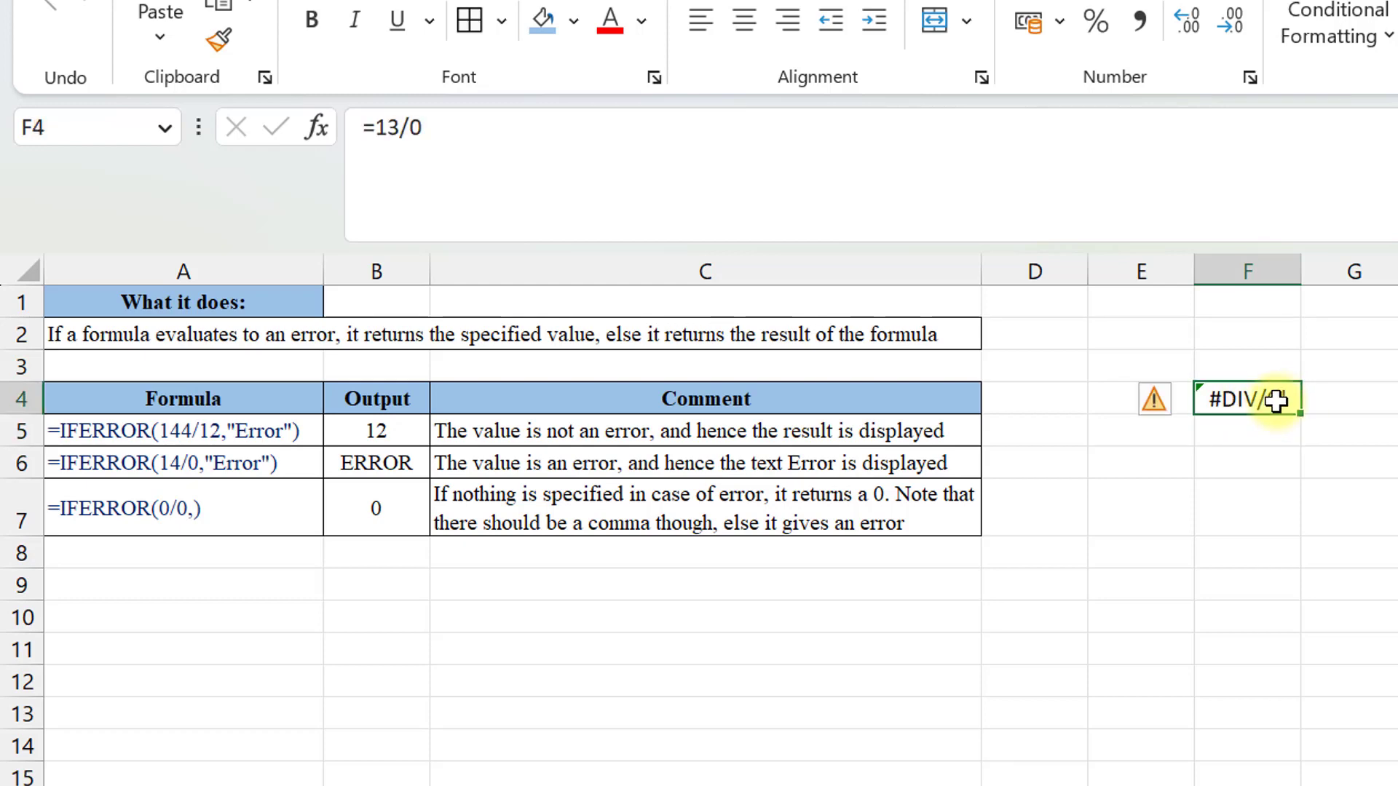
Enter =IFERROR(13/0,0) in G4 to return 0 in place of the division error.
left_click(1364, 400)
type("=")
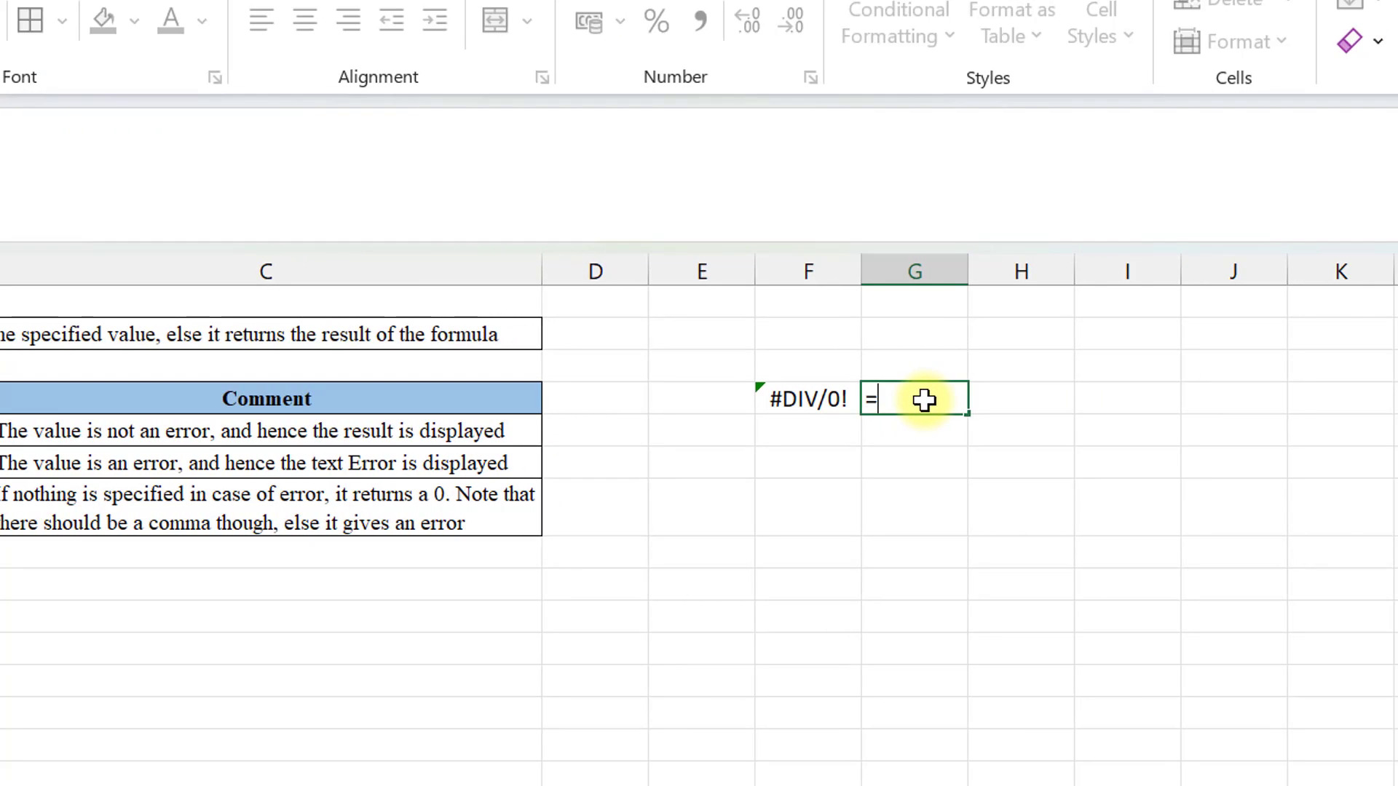
type("ifer")
key("Tab")
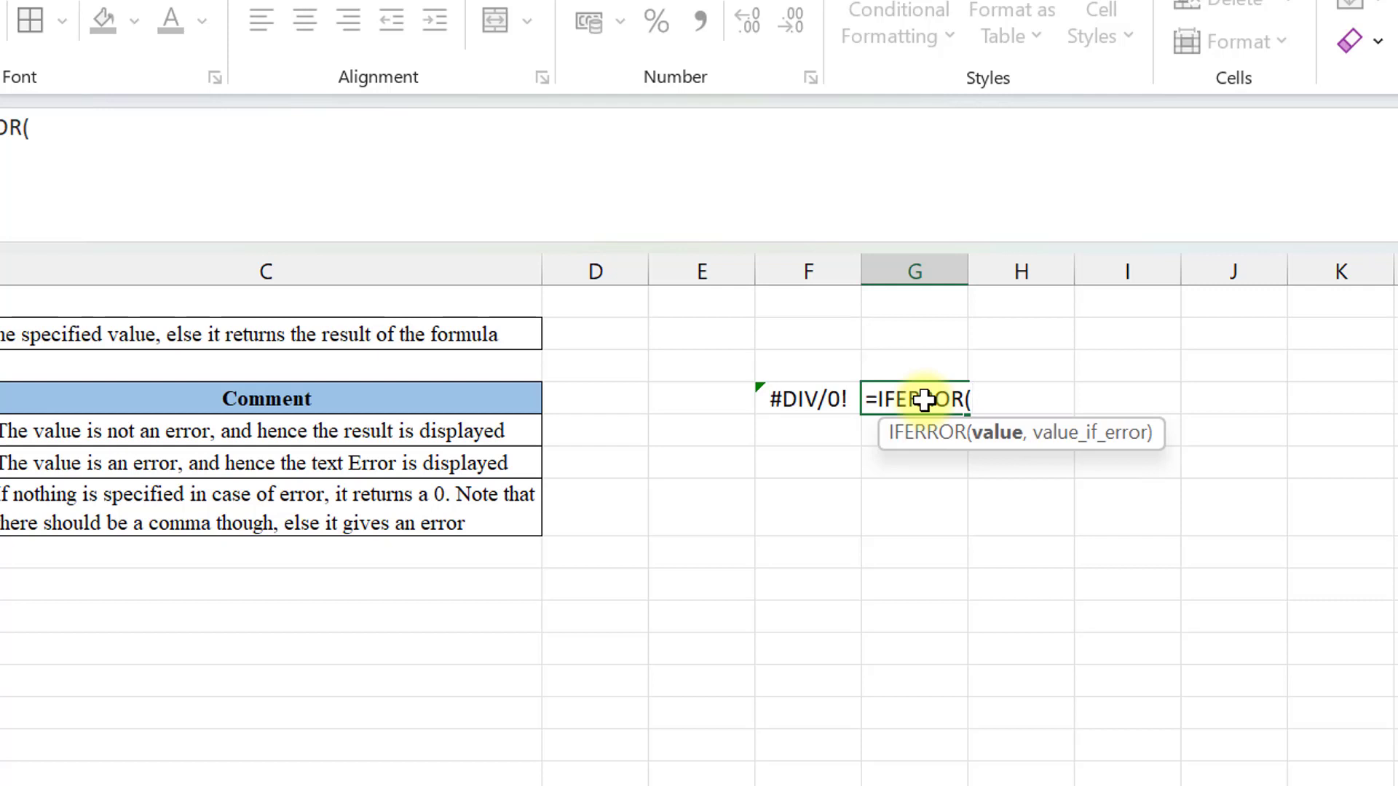
type("13/0")
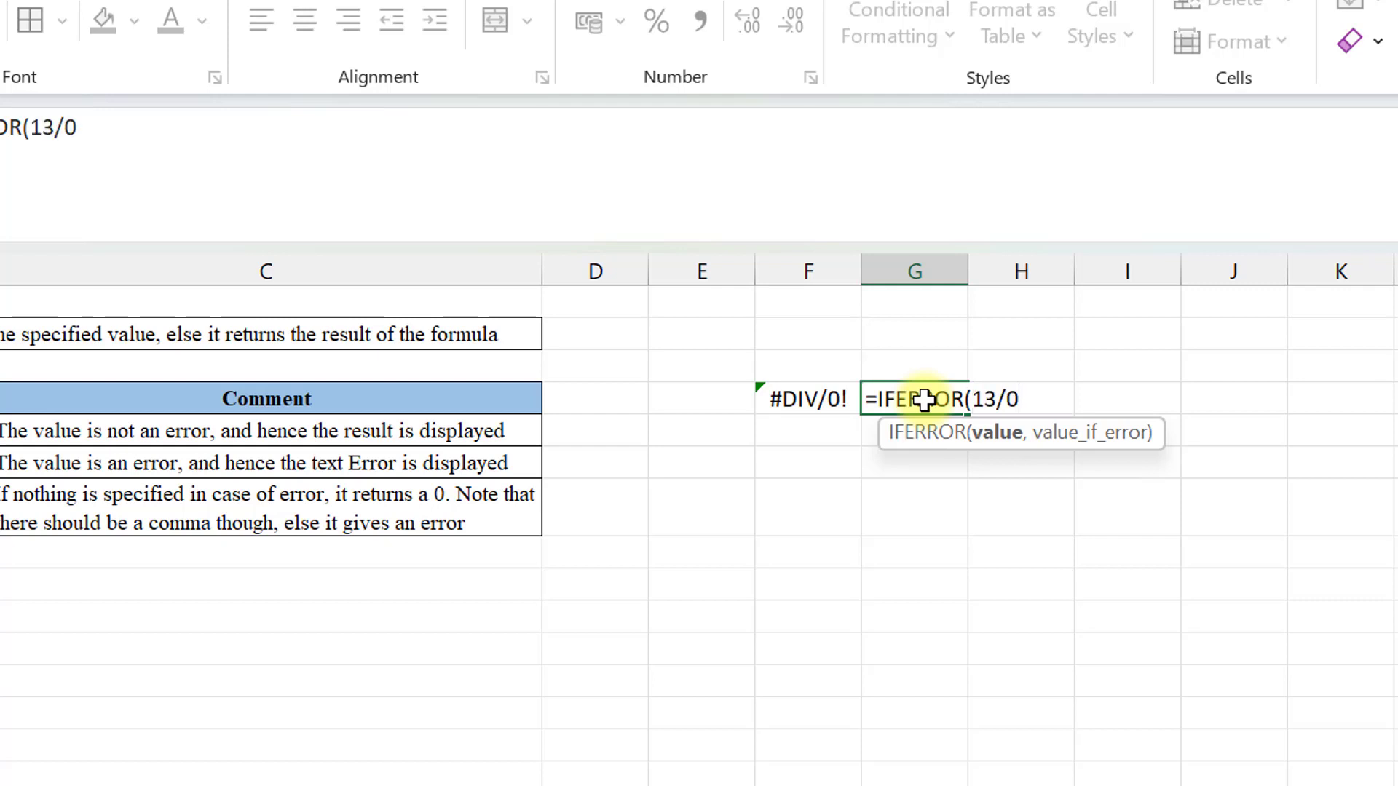
type(",")
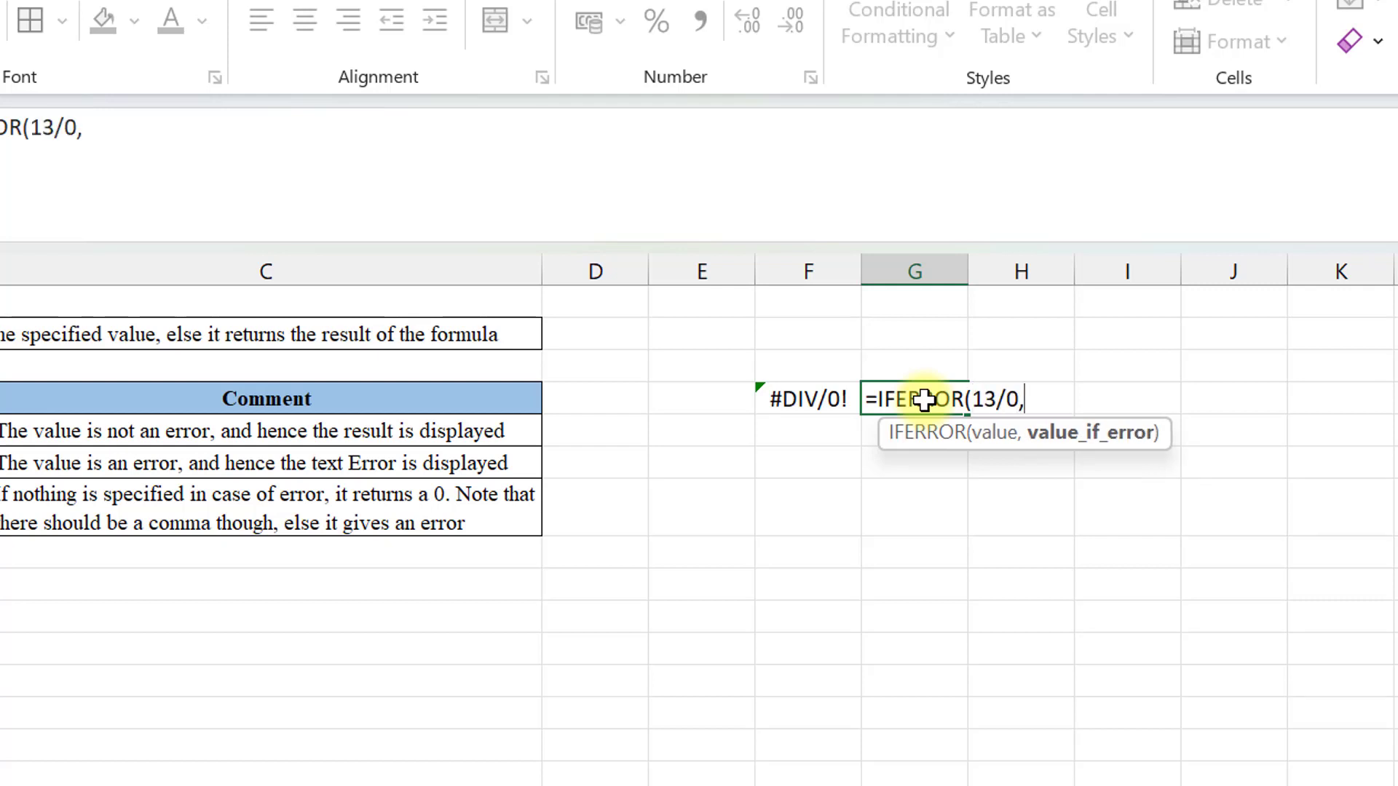
type("0")
key("Return")
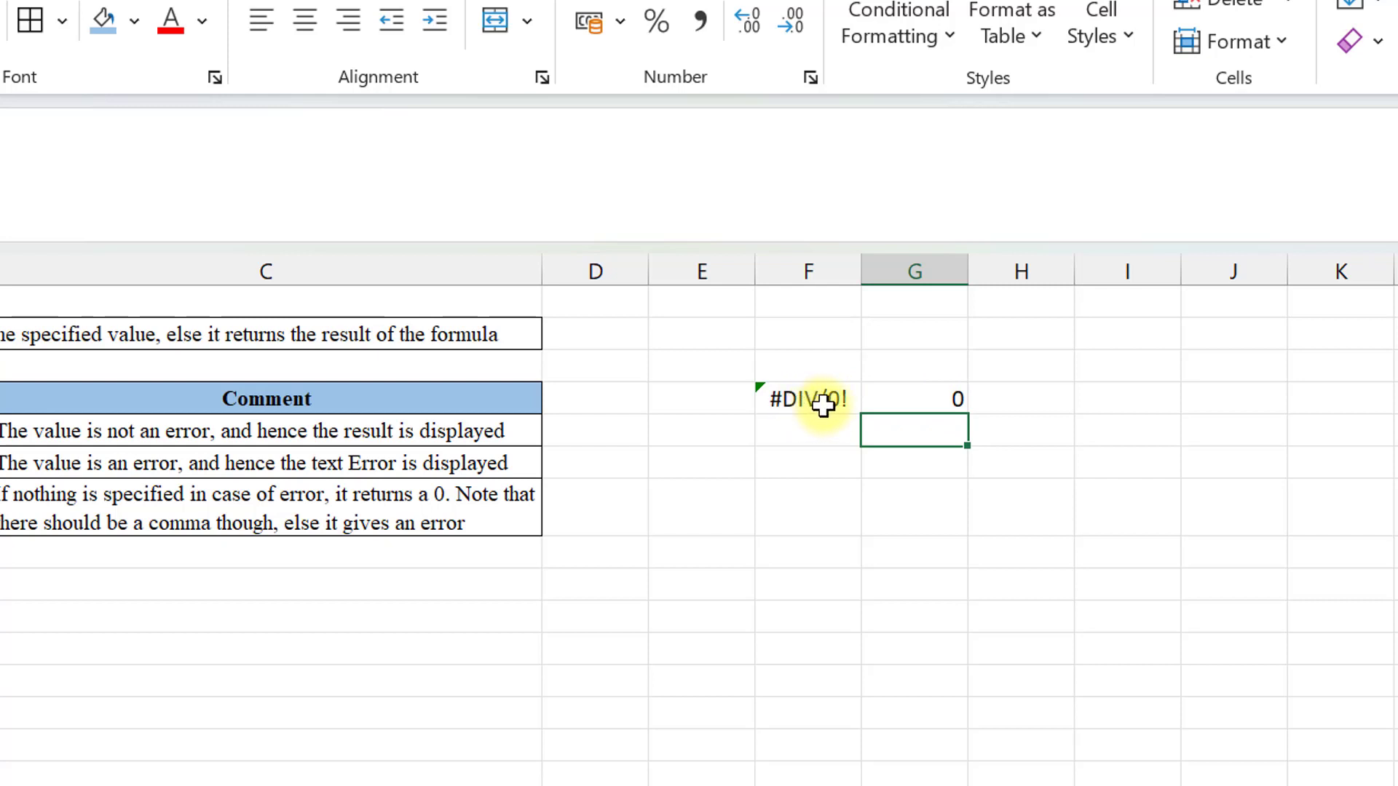
Change the IFERROR fallback in G4 from a number to text, making the formula =IFERROR(13/0,"error").
left_click(938, 400)
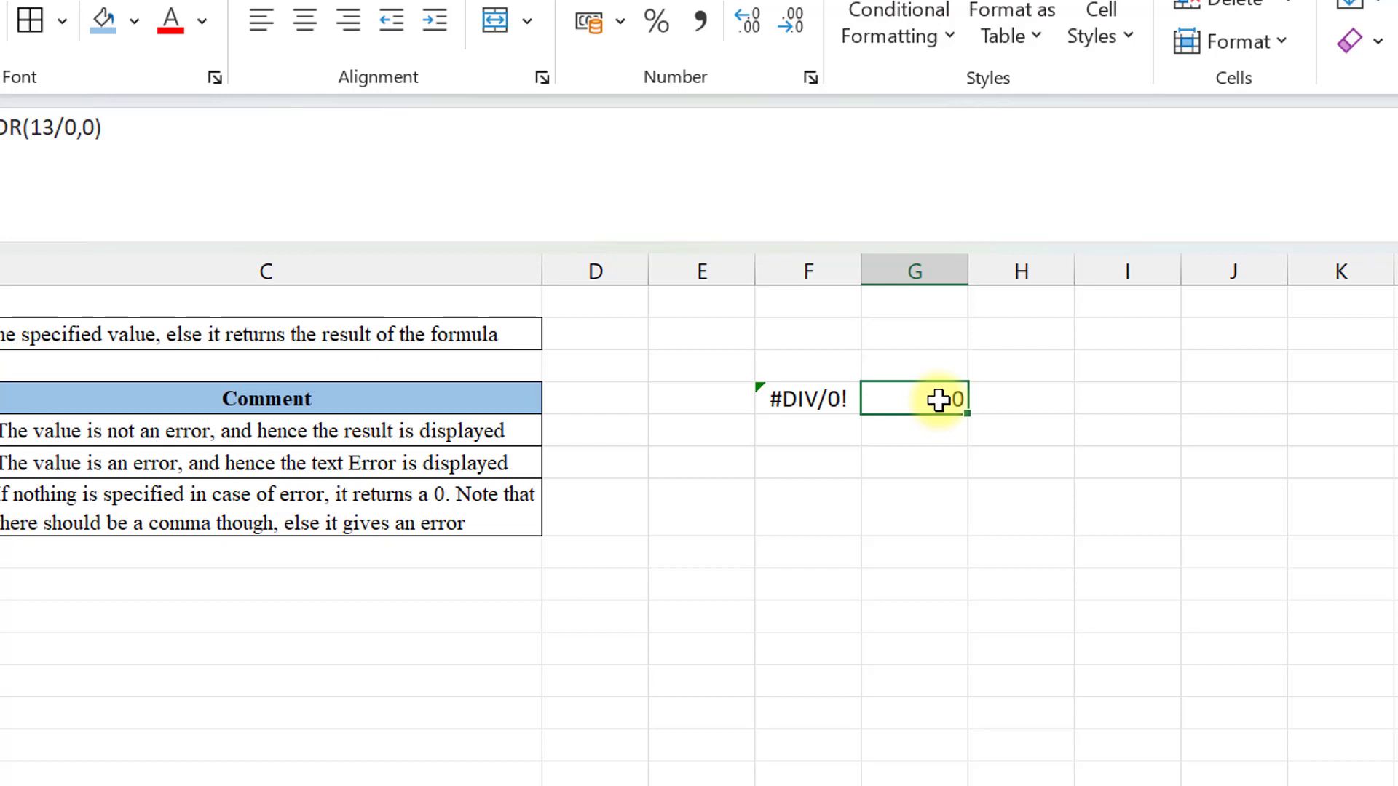
double_click(938, 399)
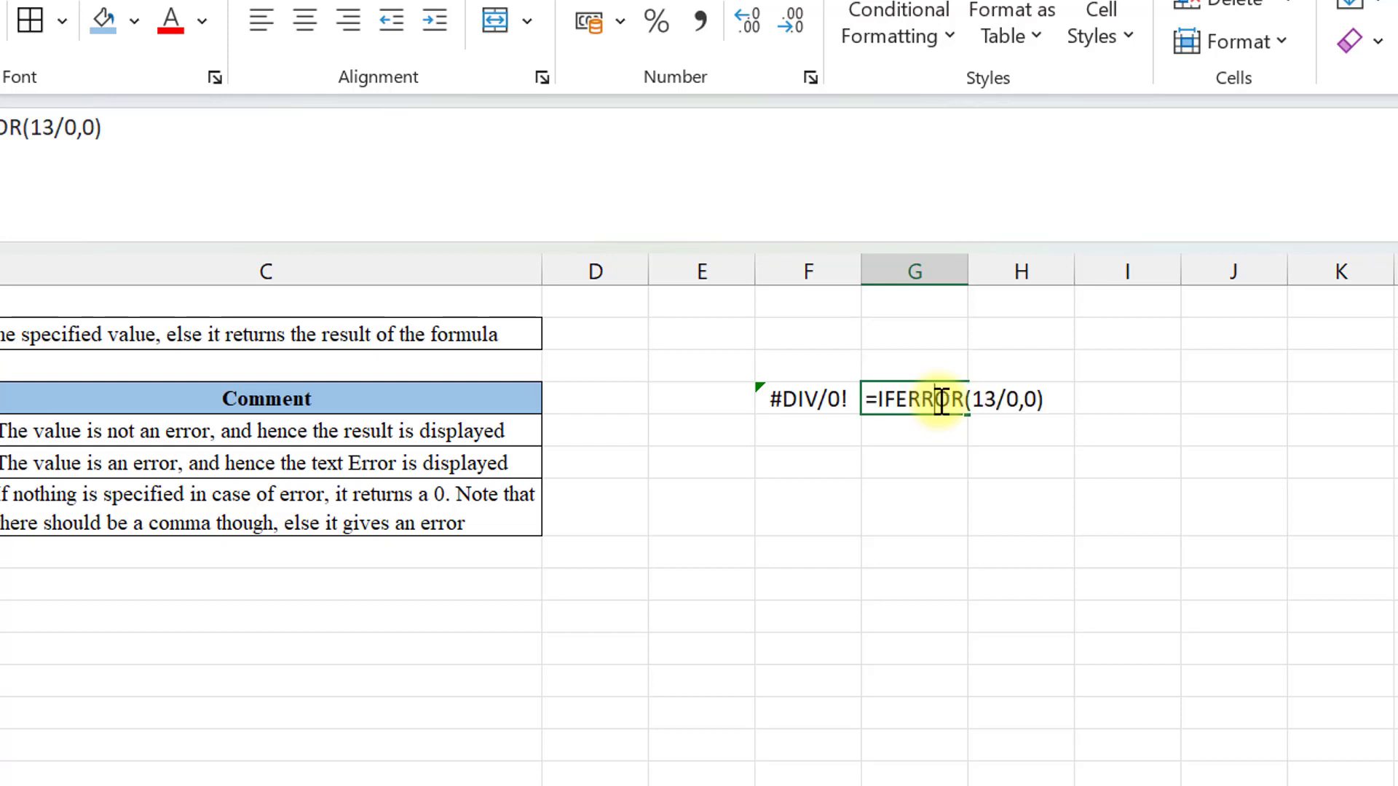
left_click(1024, 404)
key("BackSpace")
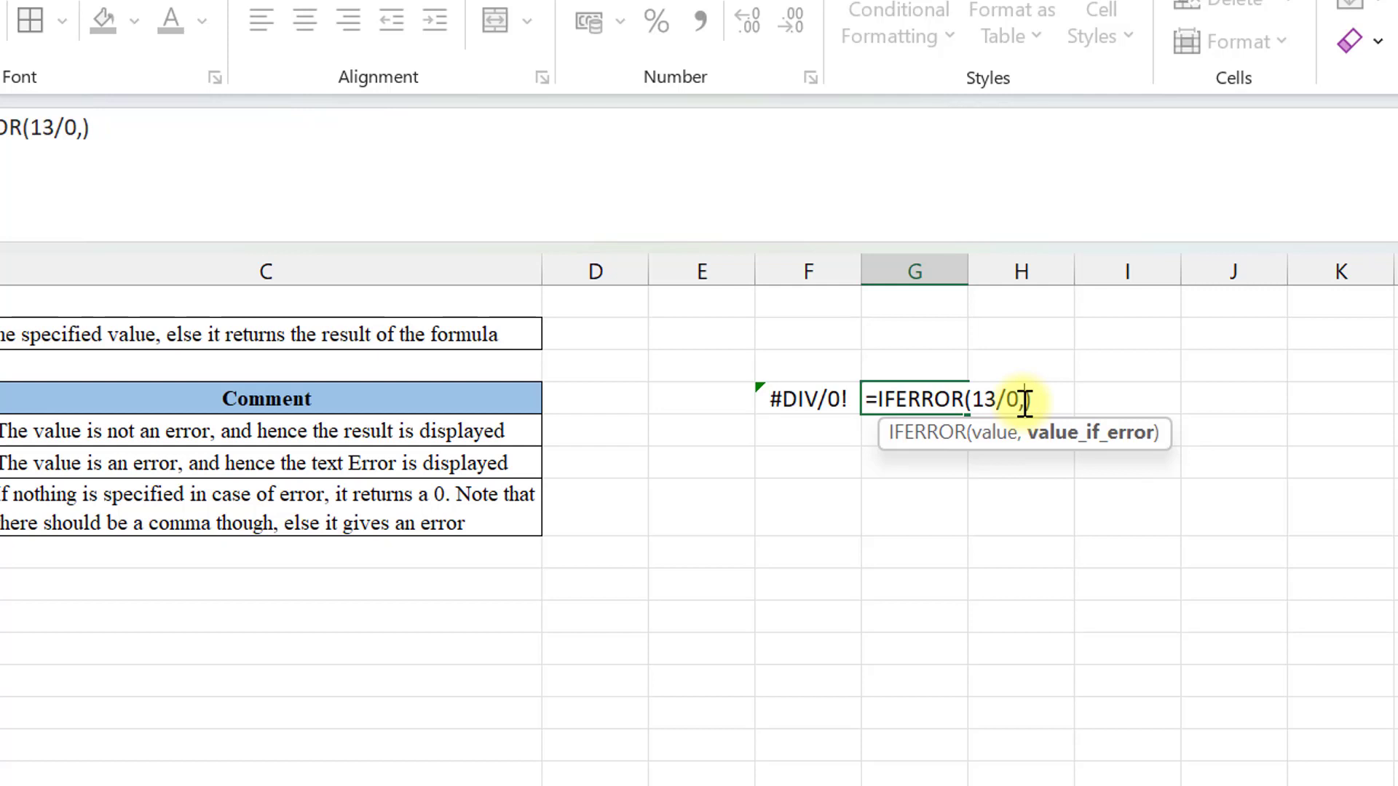
type("e")
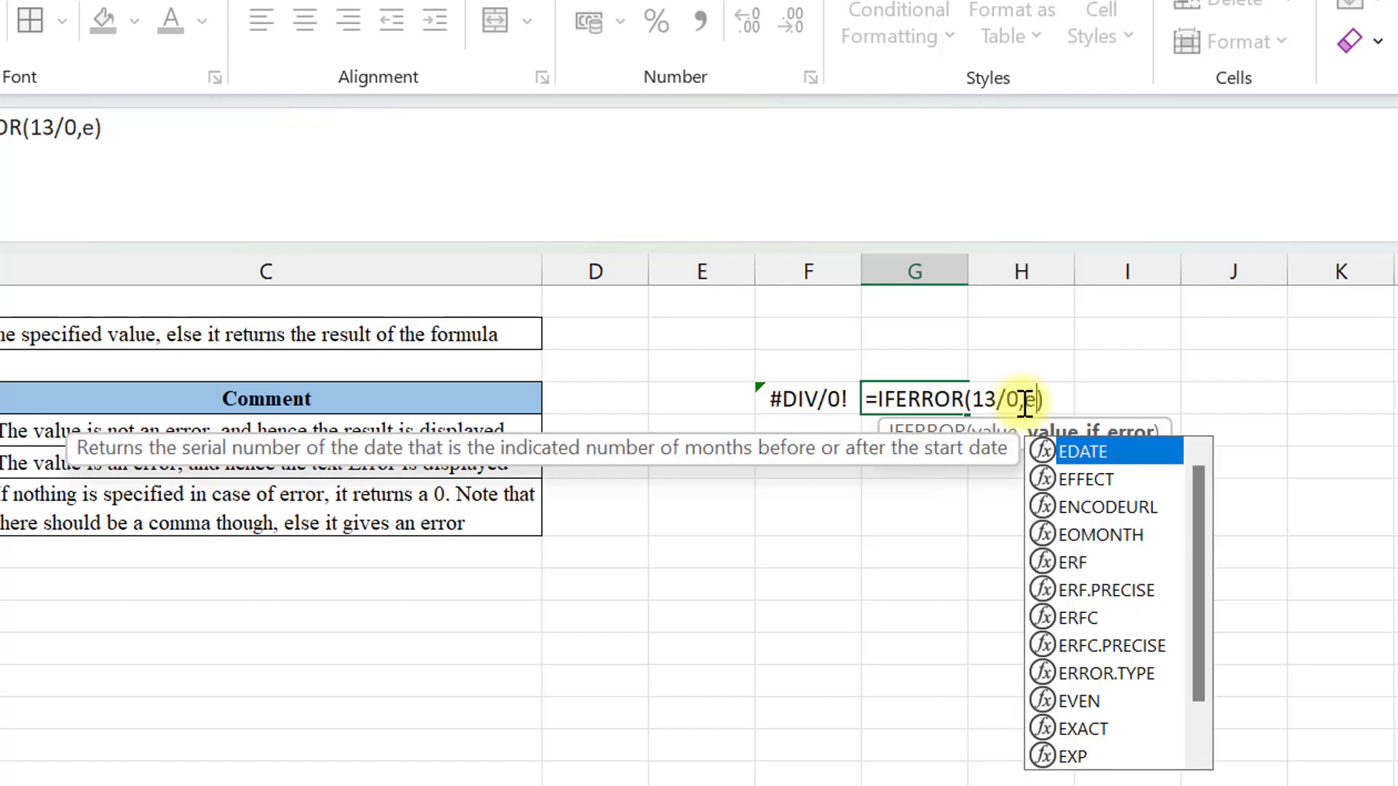
key("BackSpace")
type("\"")
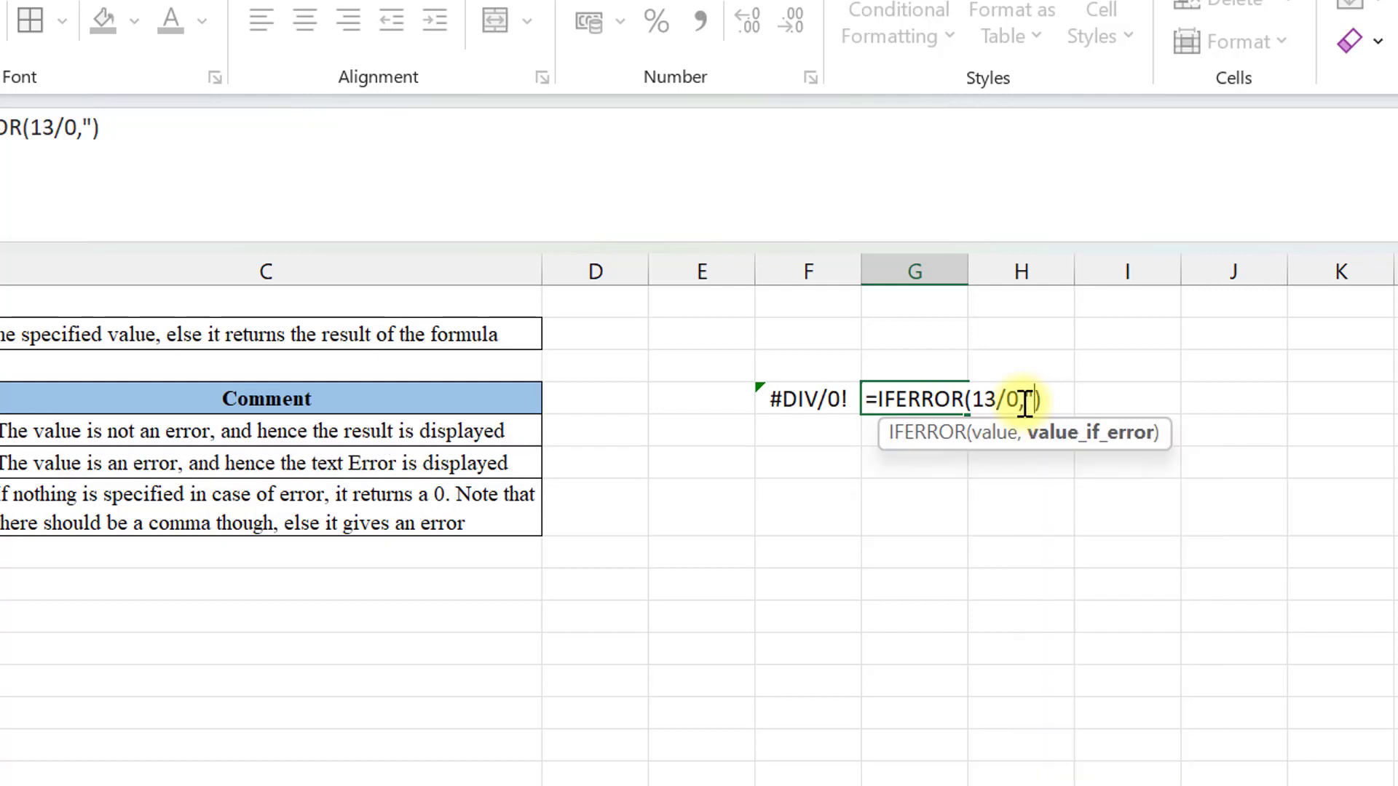
type("error\"")
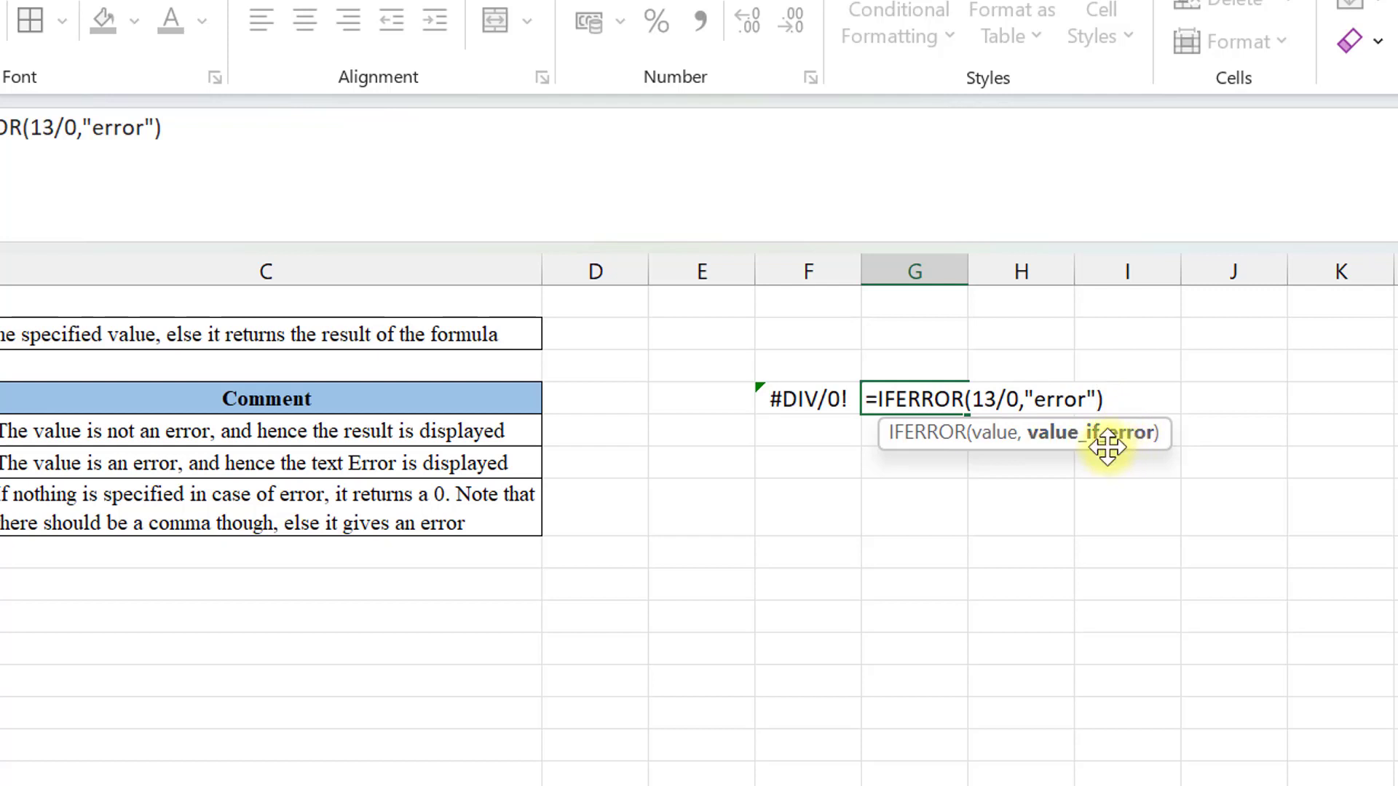
key("Return")
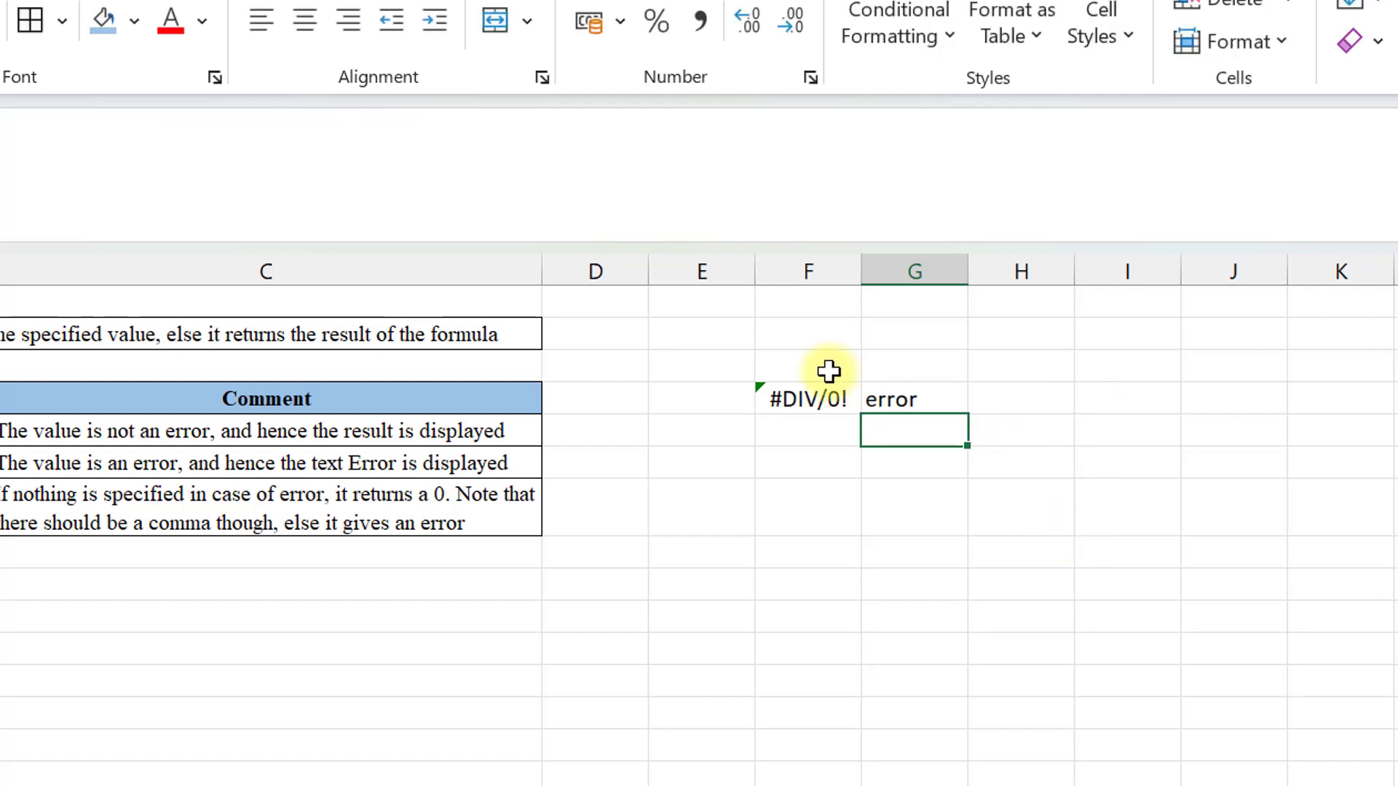
Replace the fallback text in G4 with a dash so the formula reads =IFERROR(13/0,"-").
double_click(931, 398)
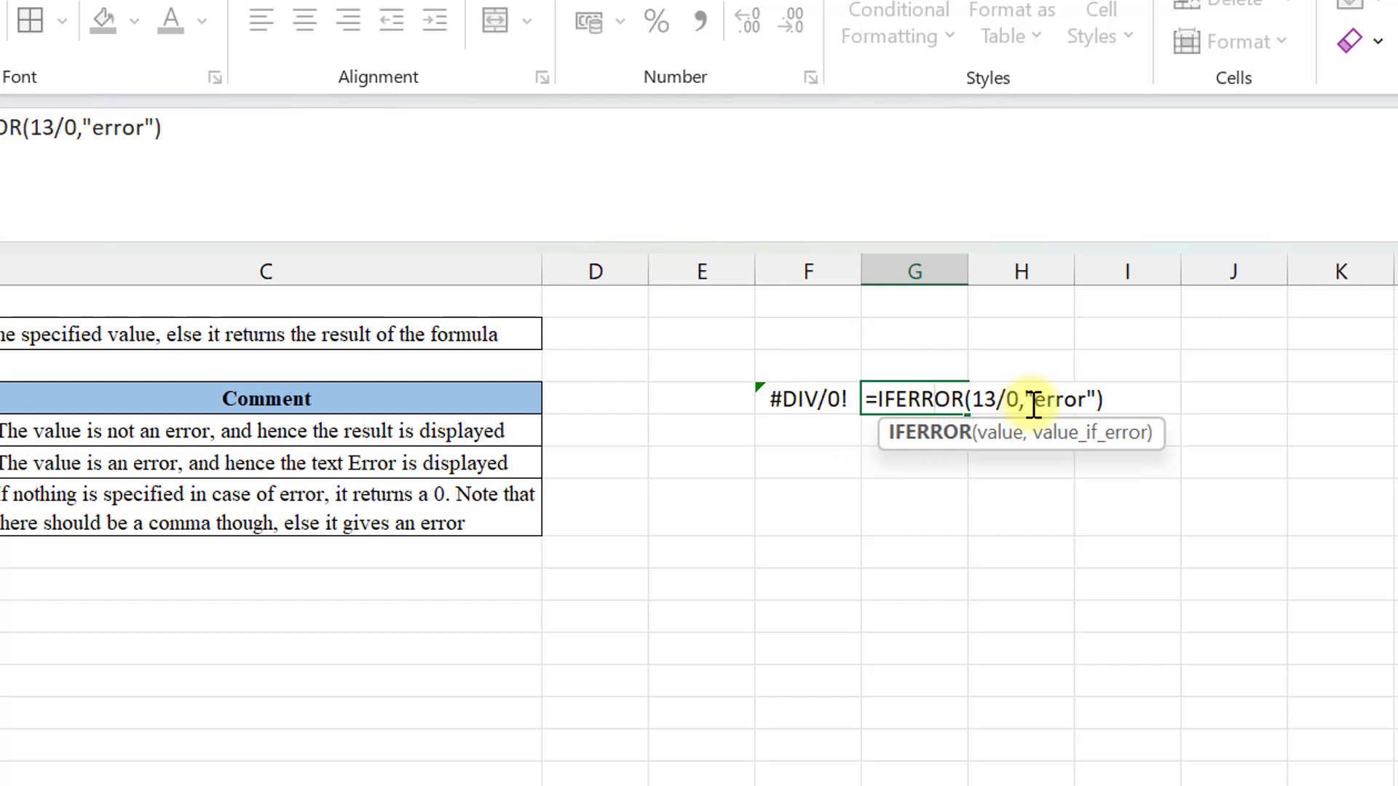
left_click_drag(1034, 405, 1084, 411)
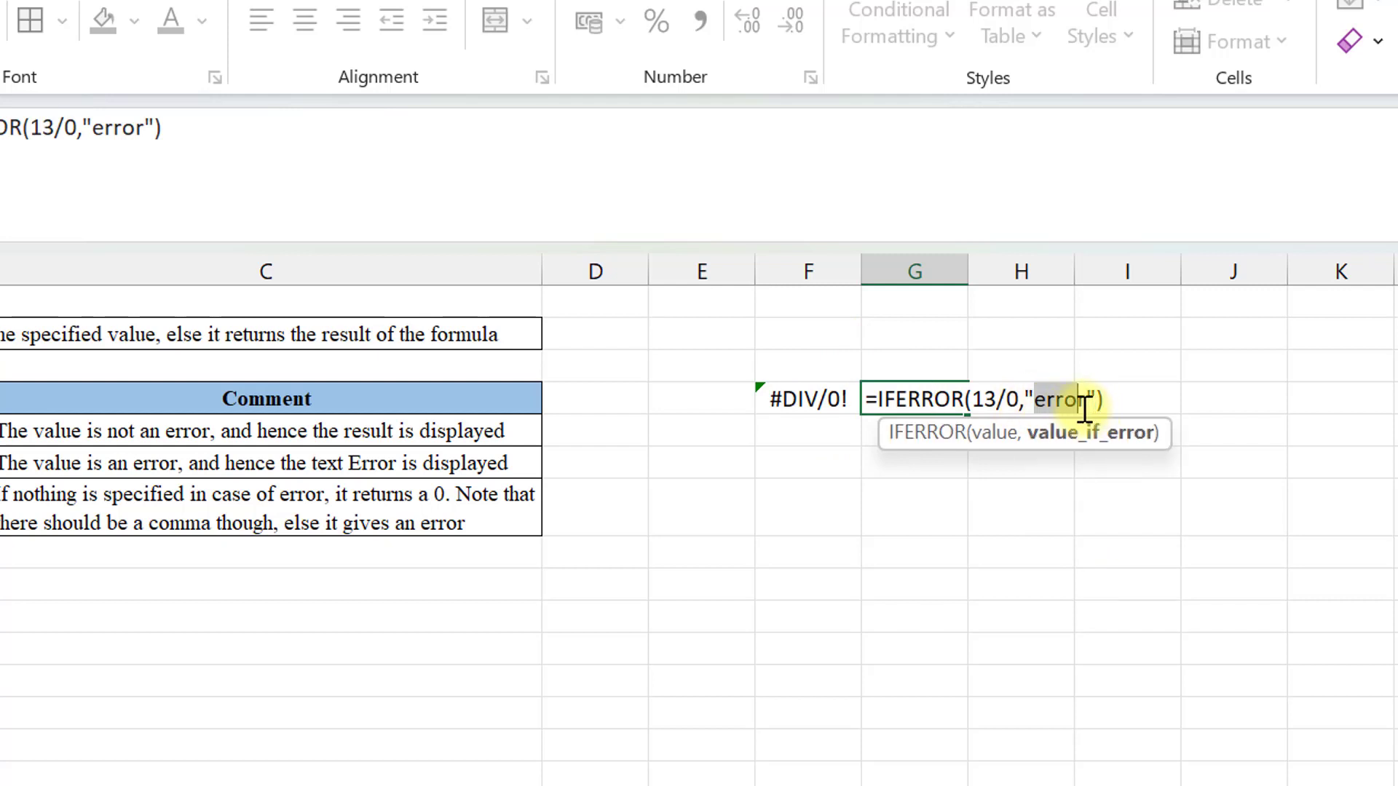
key("Delete")
key("Delete")
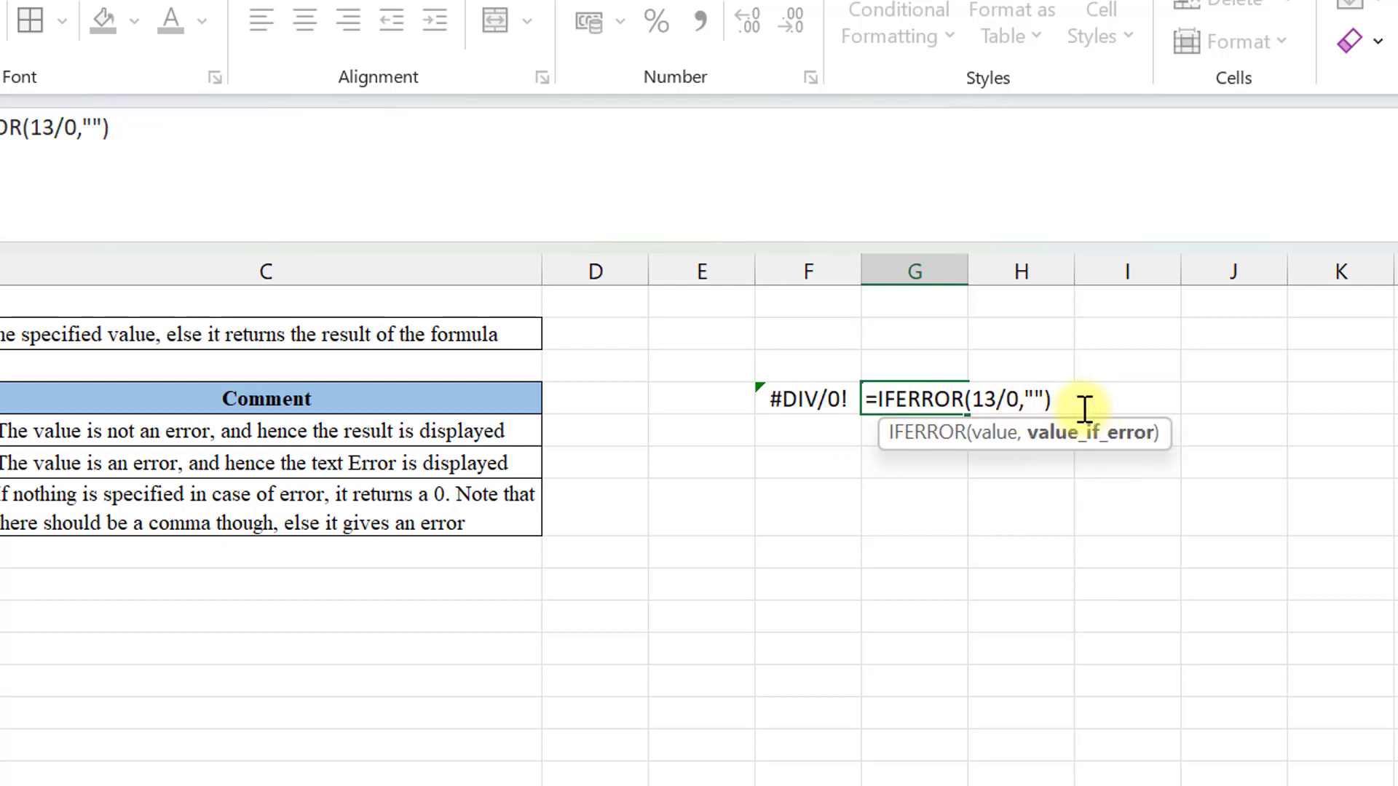
type("-")
key("Return")
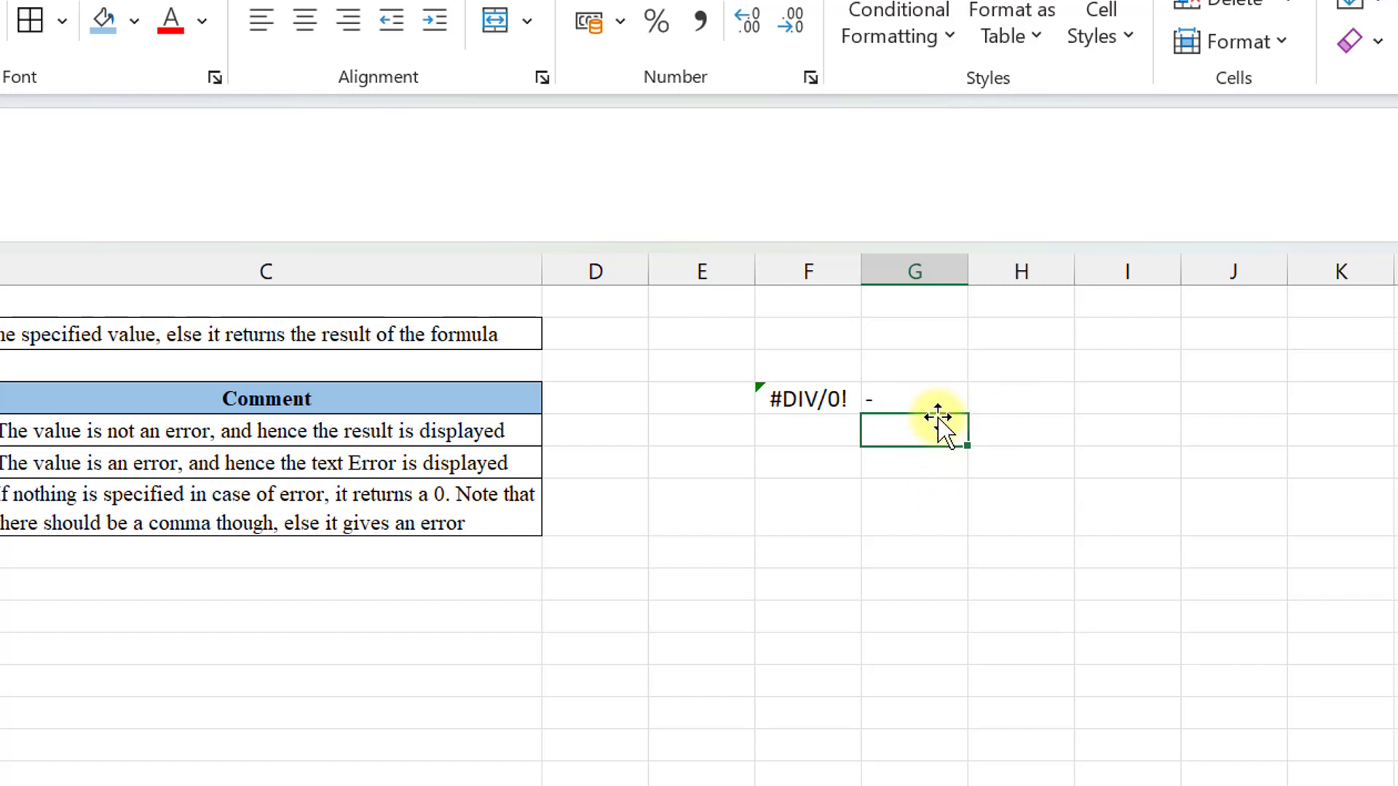
Enter =IFERROR(13/0,) in G6, leaving the value for the error case empty after the comma.
left_click(919, 467)
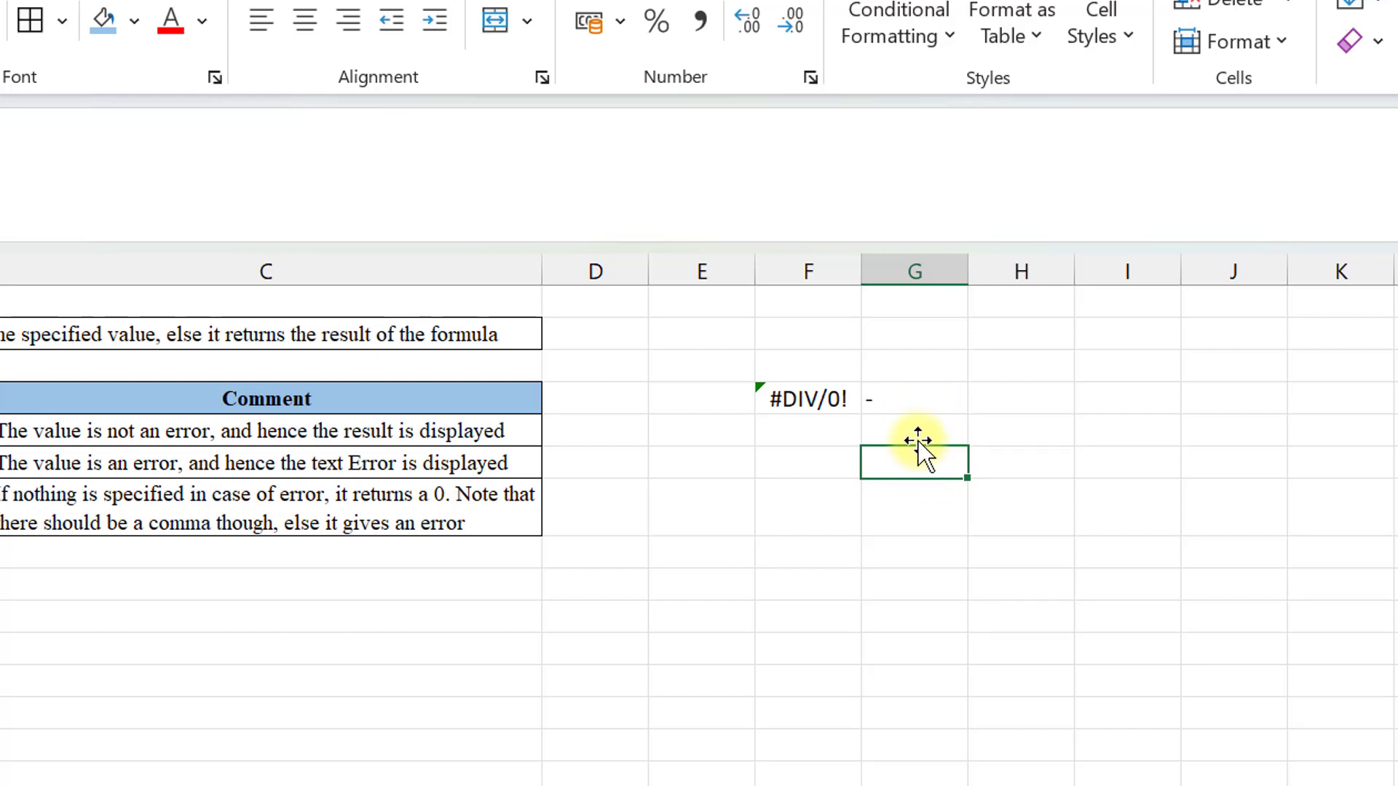
type("=iferr")
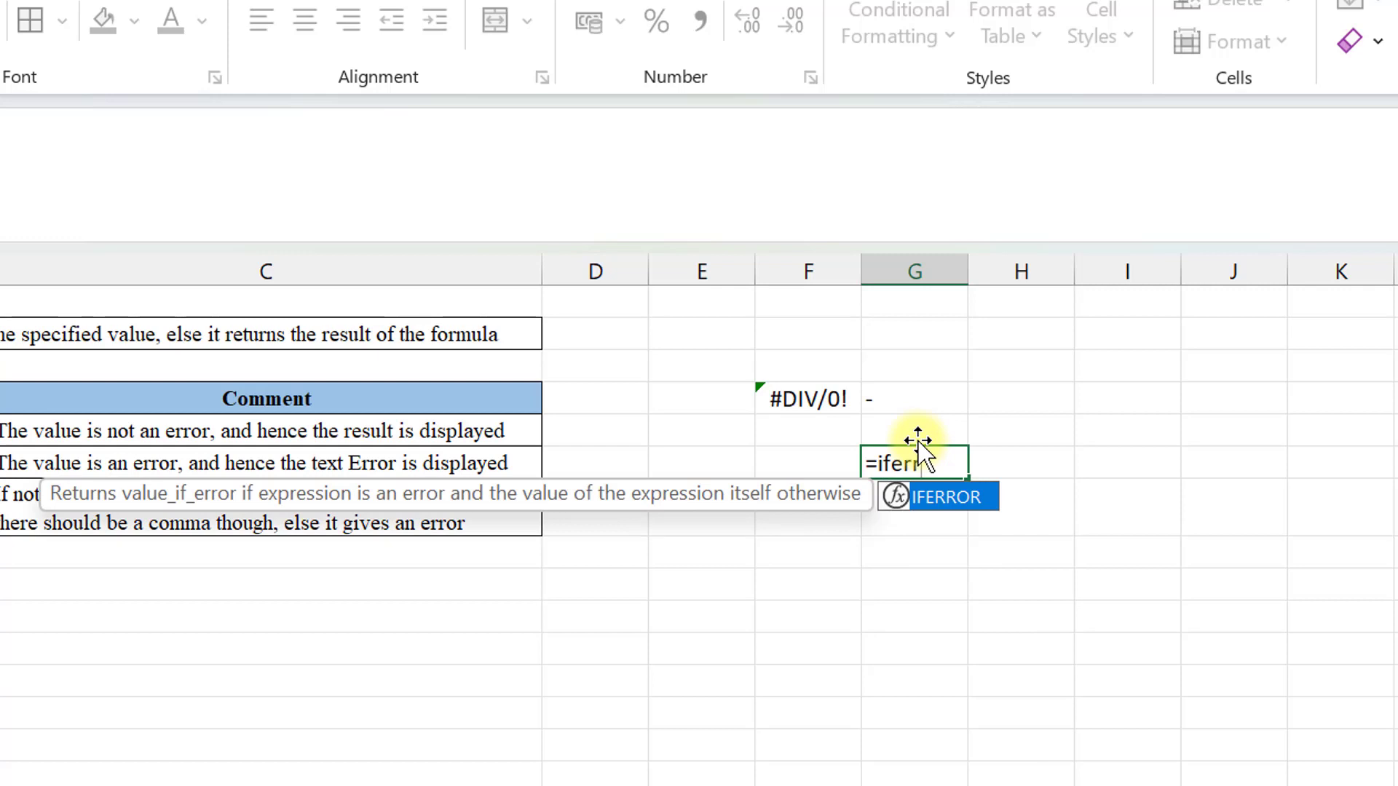
key("Tab")
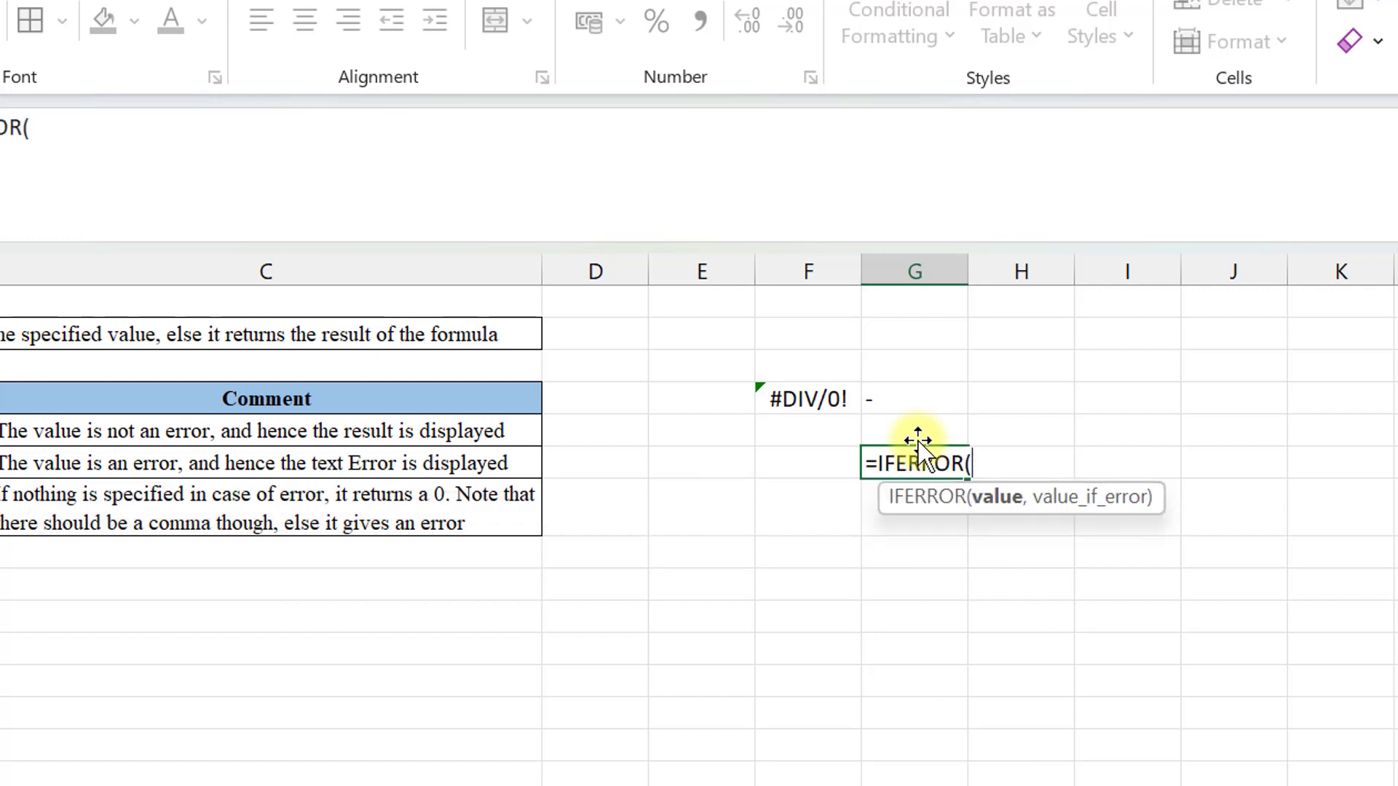
type("13/0,)")
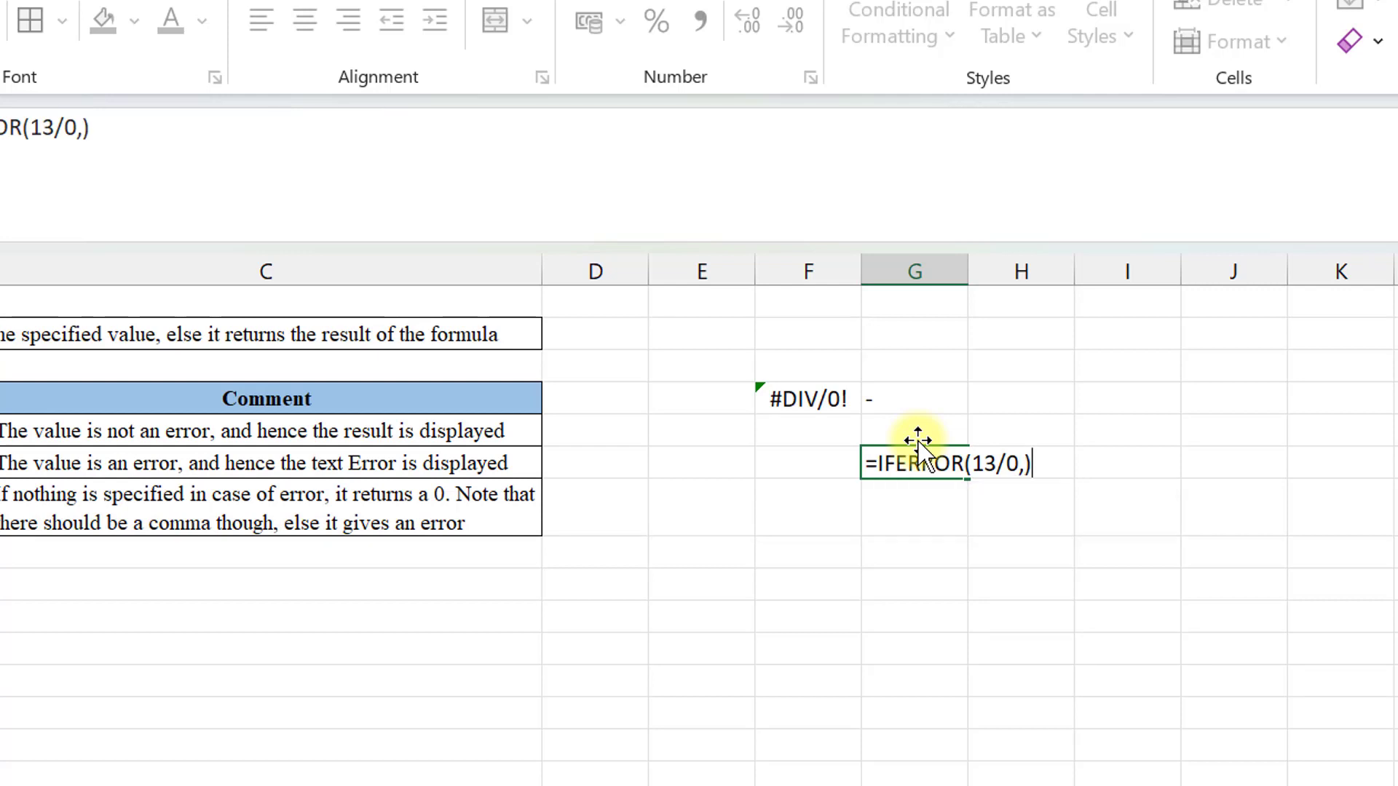
key("Return")
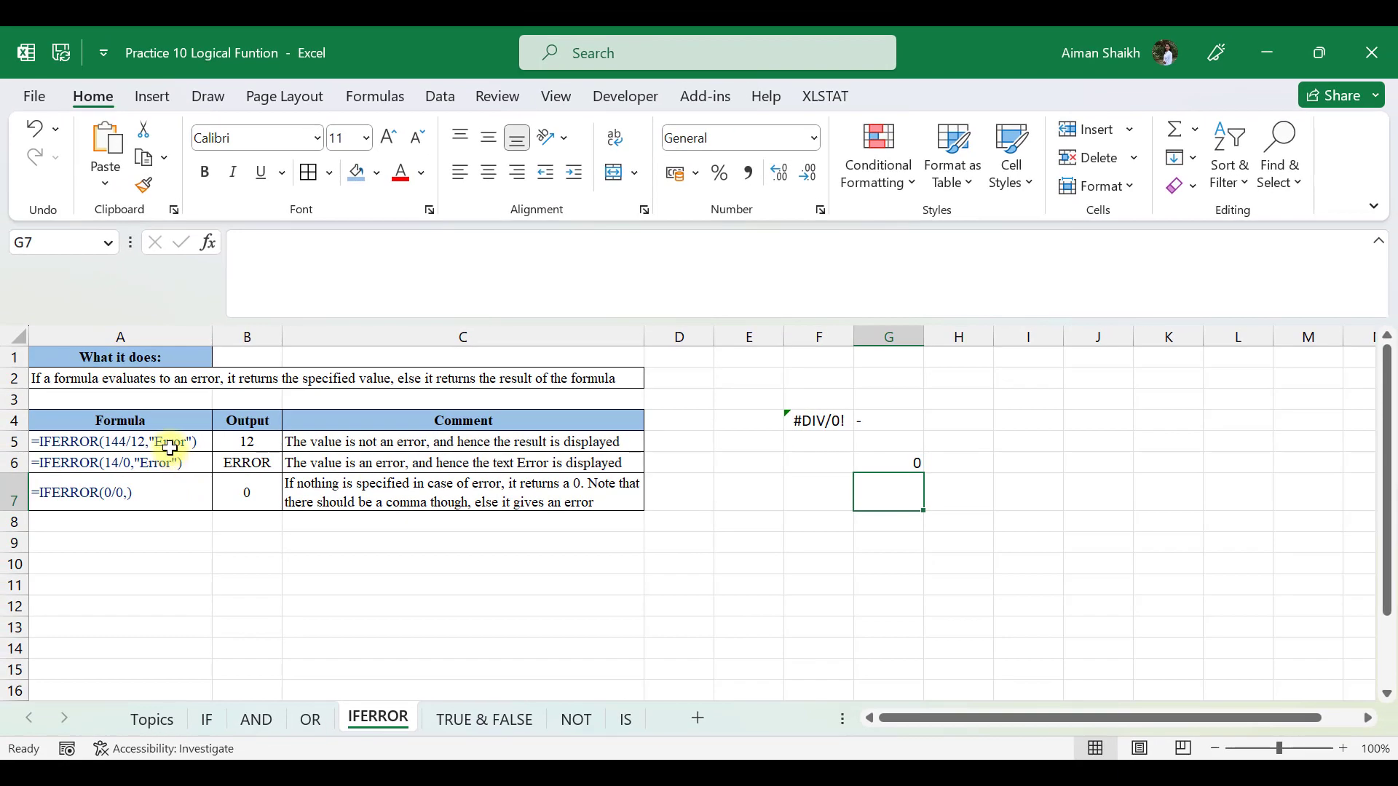
Review the IFERROR reference table's formulas in A5:A7, outputs in B5:B7 and comments in C5:C7.
left_click_drag(169, 448, 162, 496)
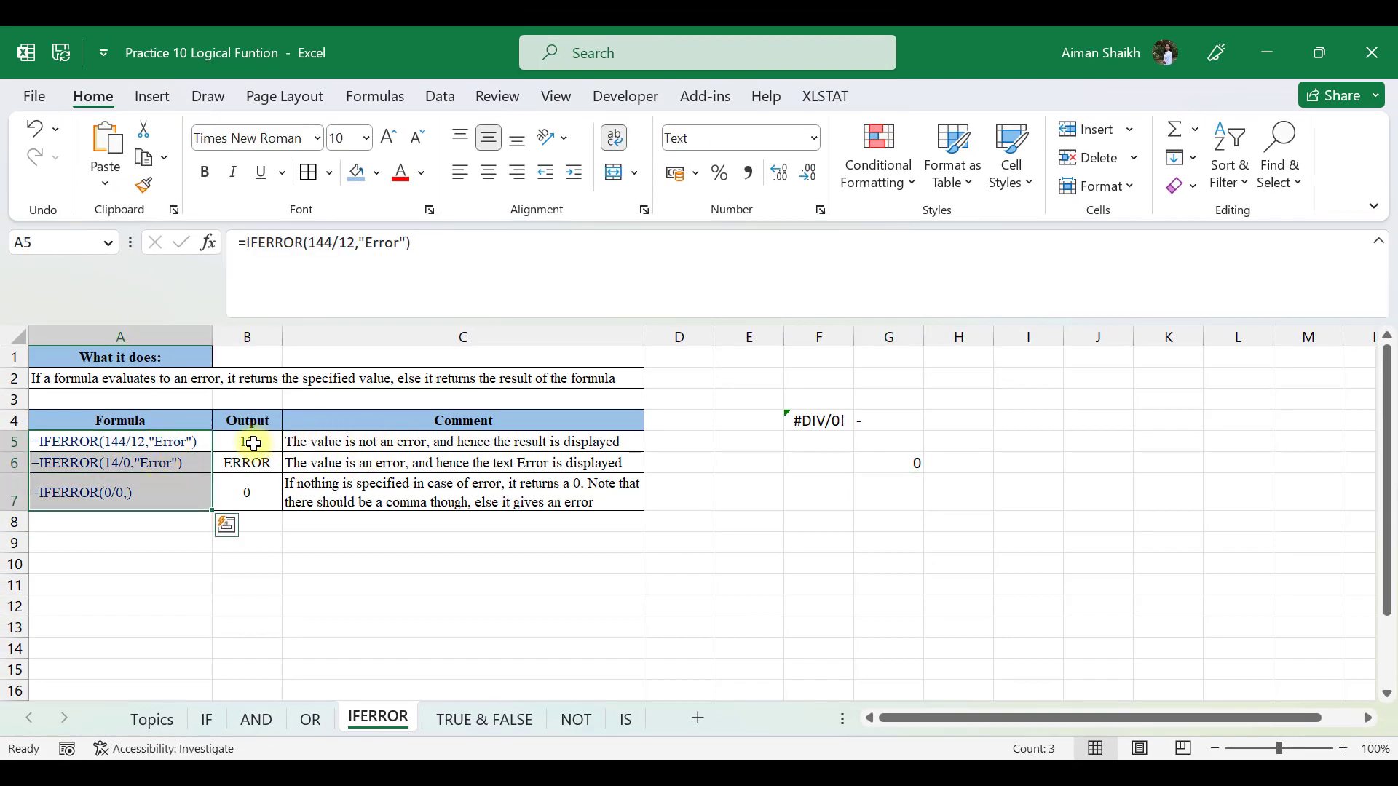
left_click_drag(250, 441, 252, 501)
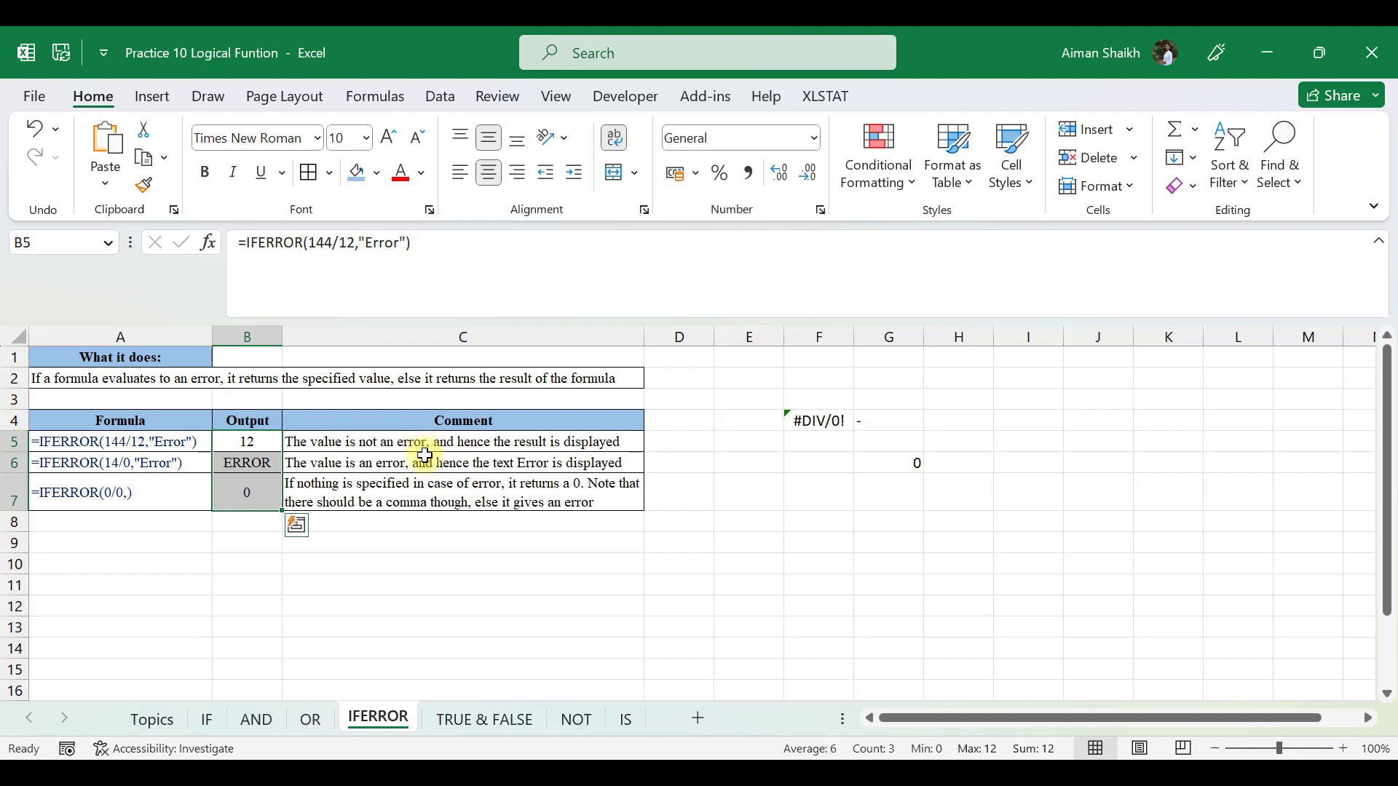
left_click_drag(424, 444, 427, 500)
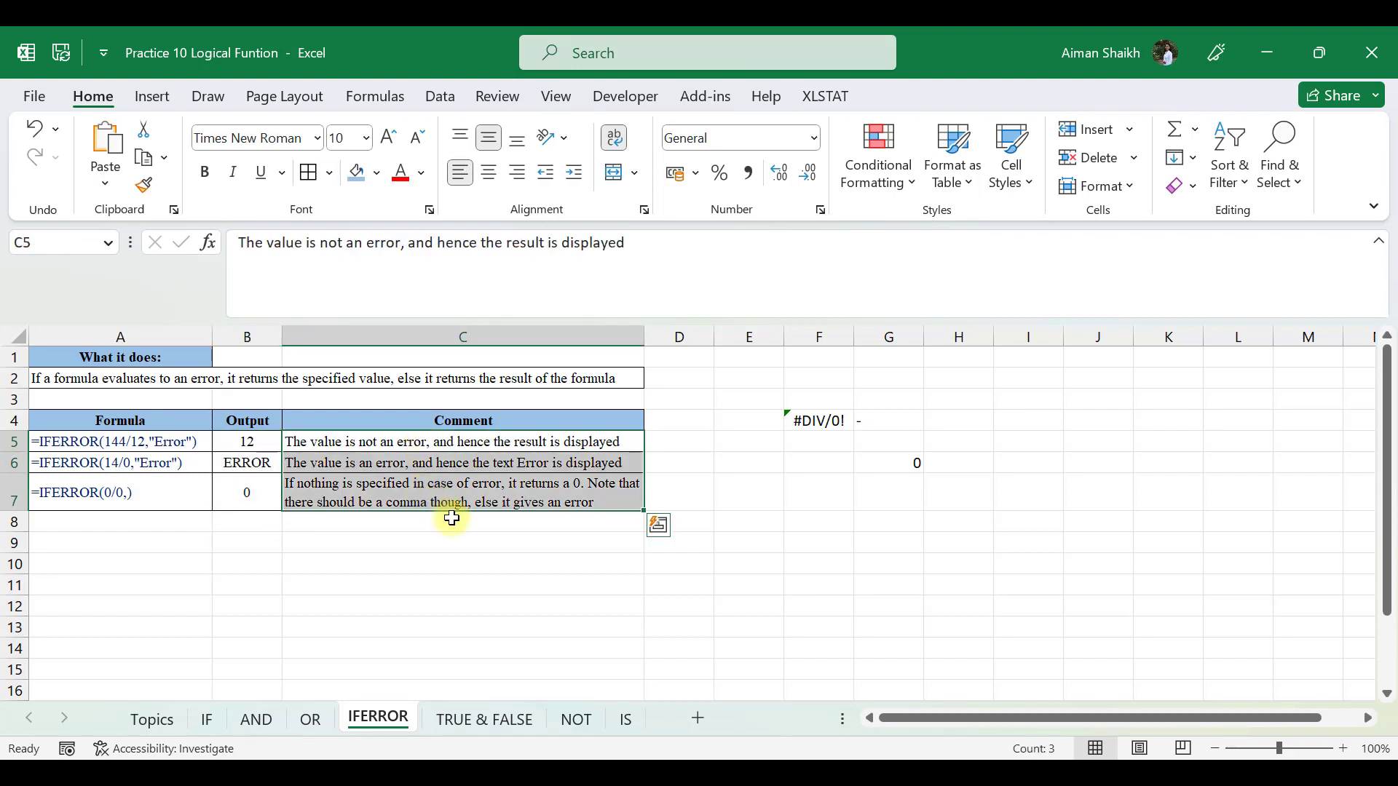
left_click(465, 541)
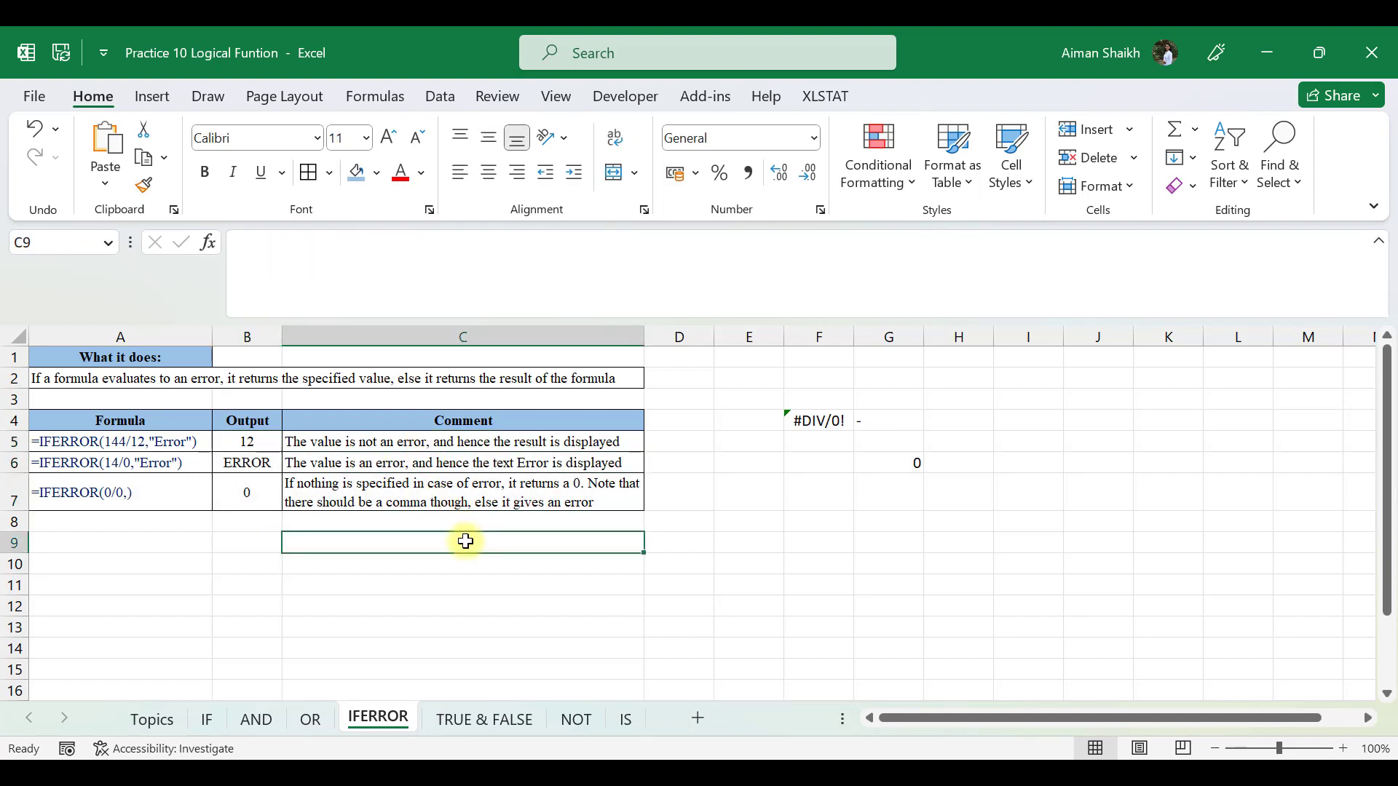
On the TRUE & FALSE sheet, enter =FALSE in C8 and =FALSE() with parentheses in C9.
left_click(509, 722)
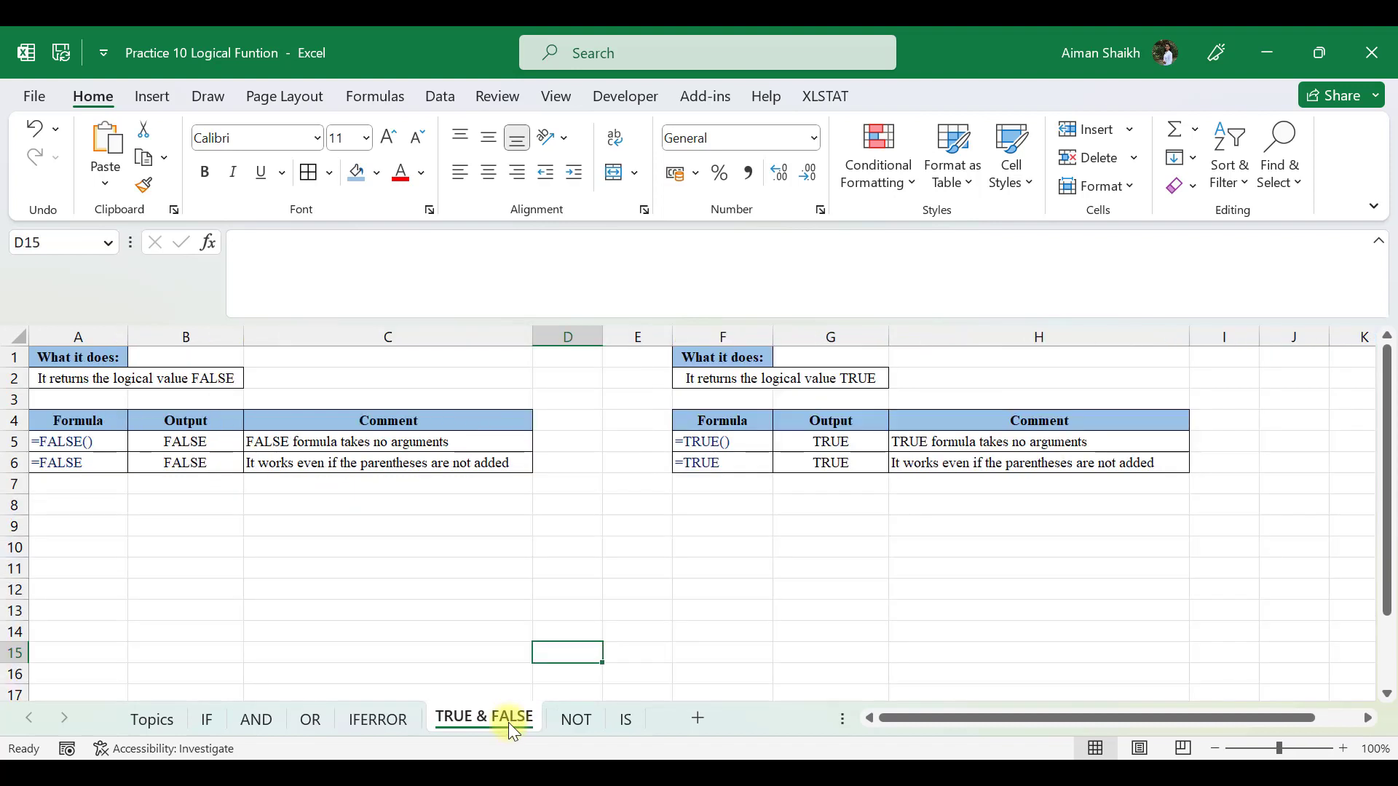
left_click(273, 518)
left_click(323, 508)
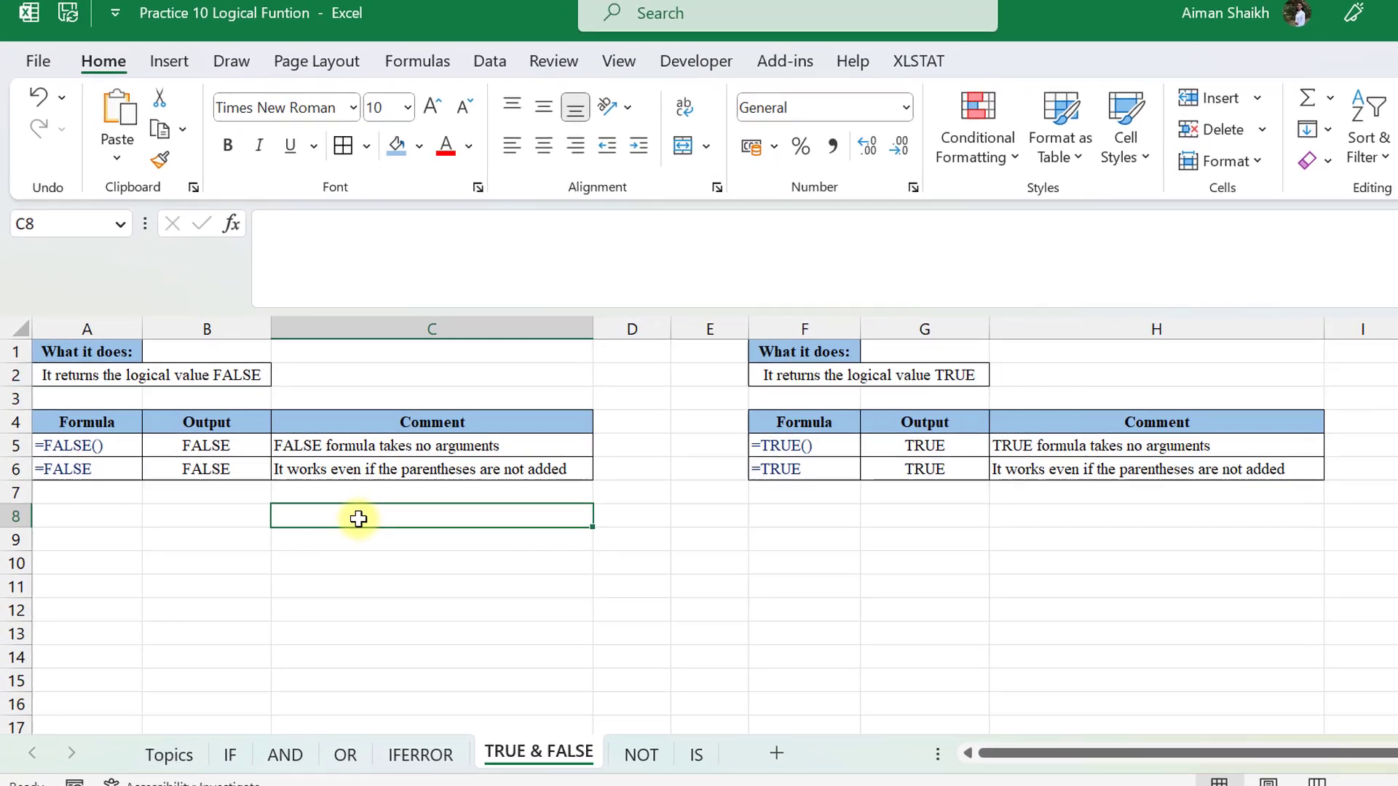
type("=")
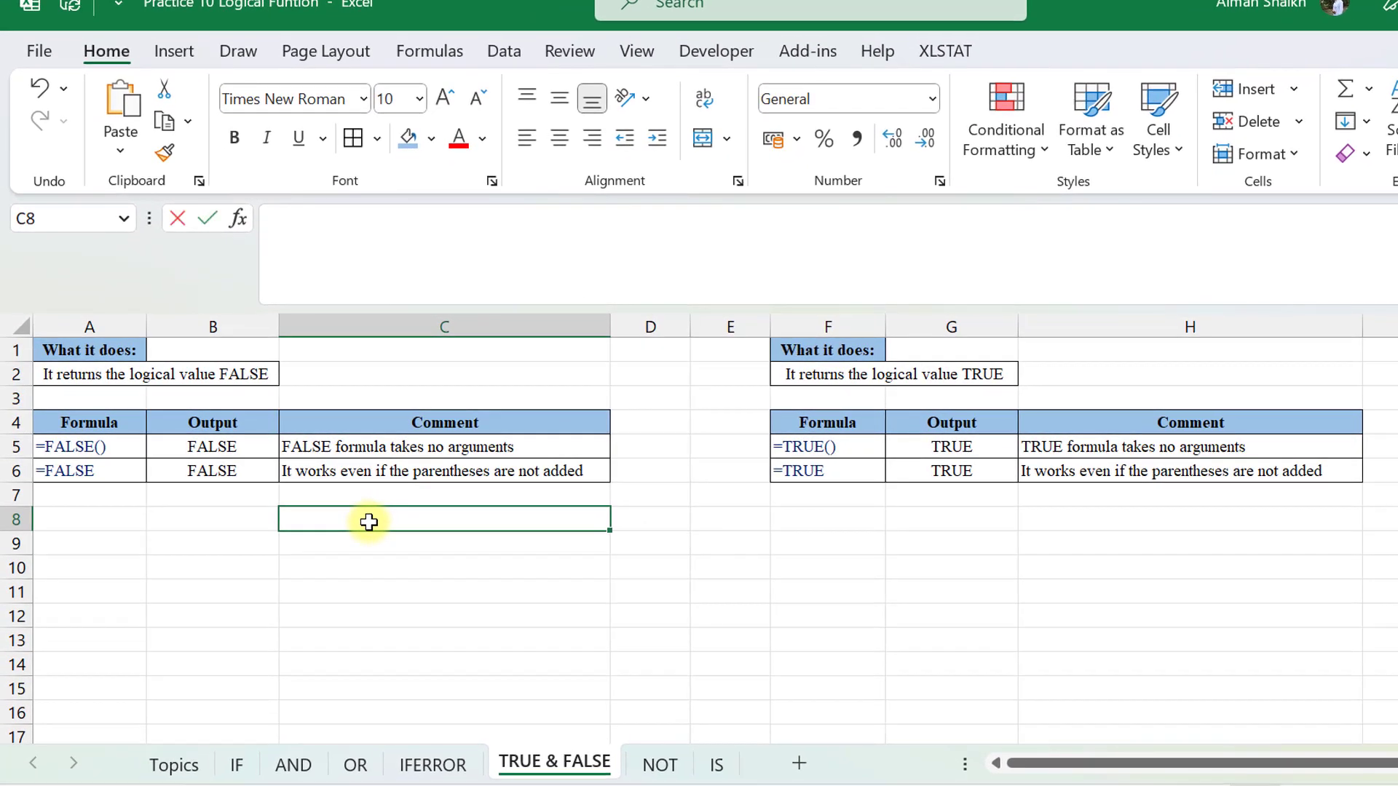
type("FALSE")
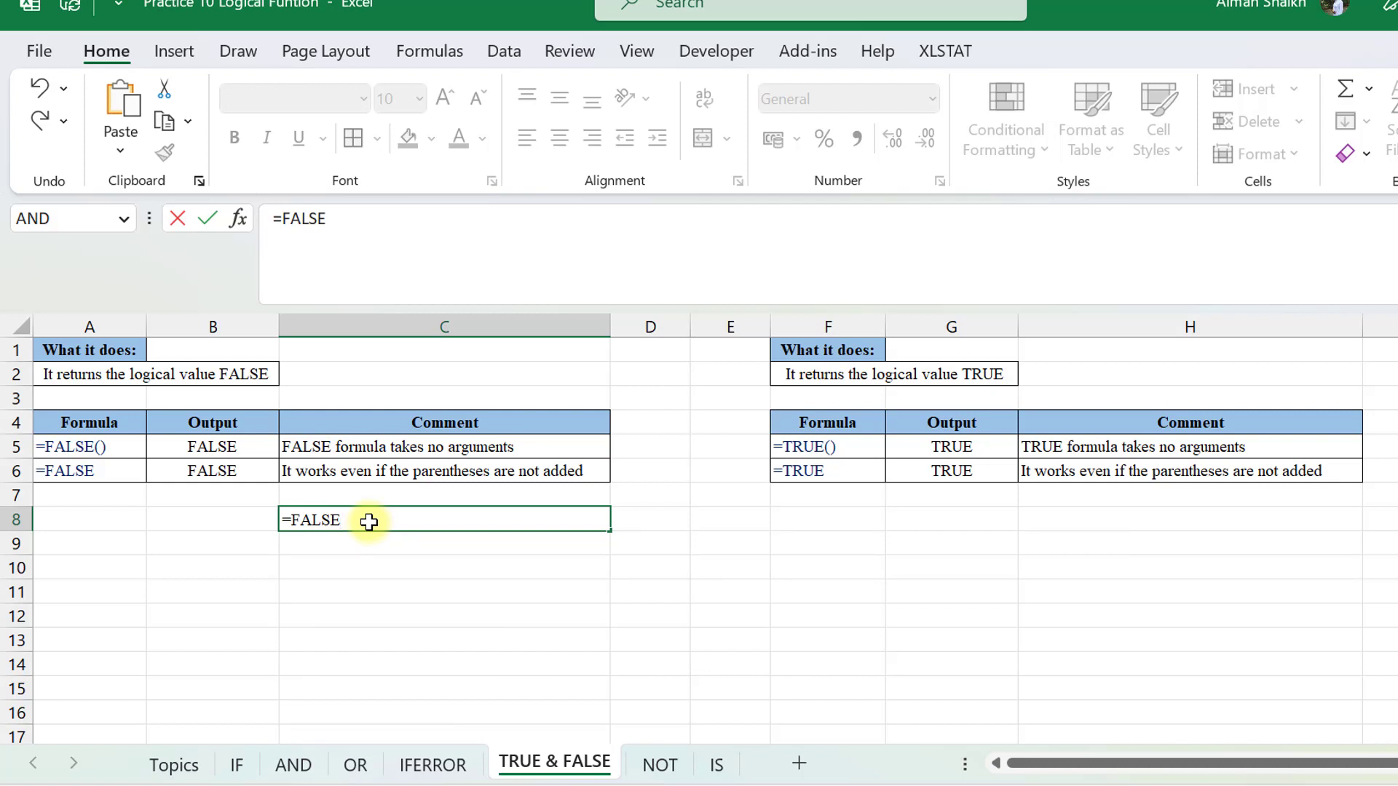
key("Return")
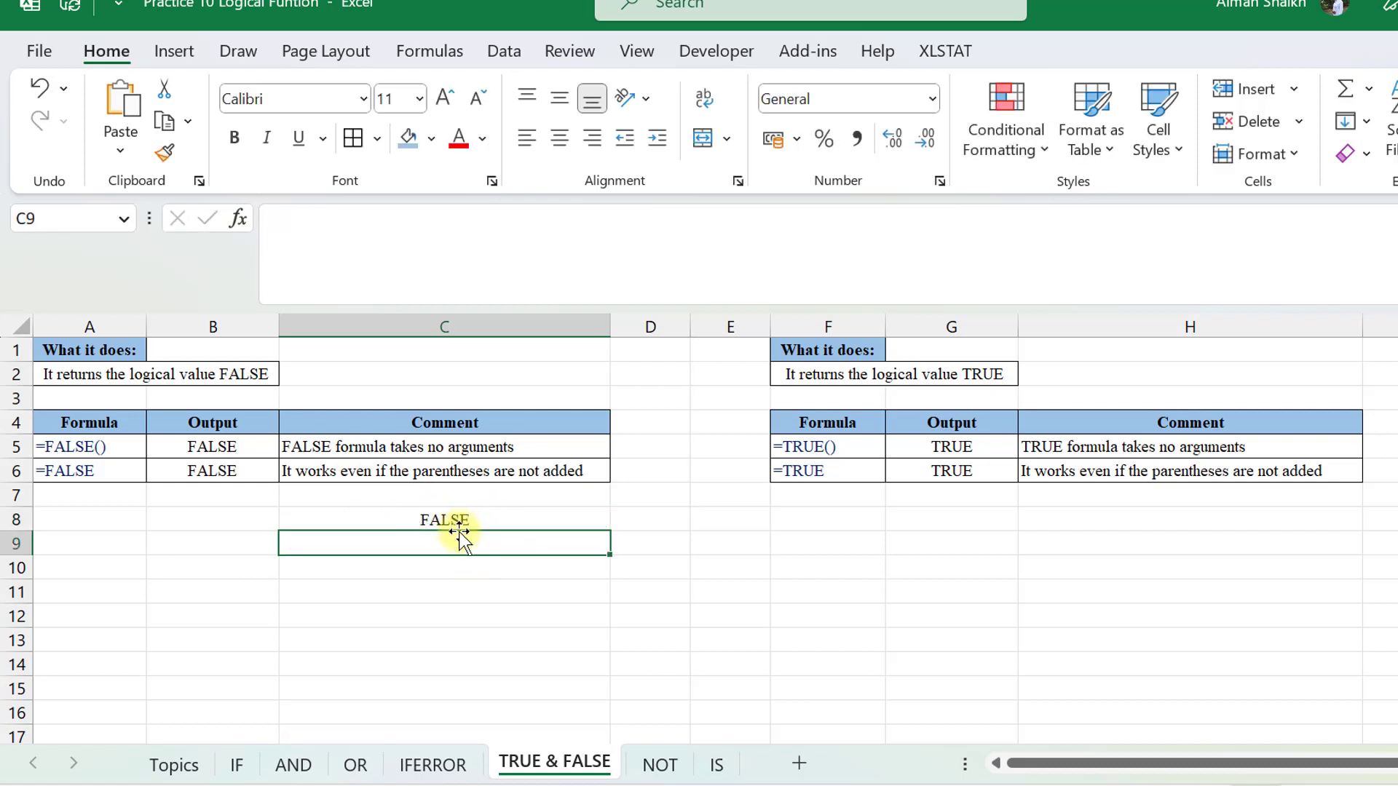
type("=")
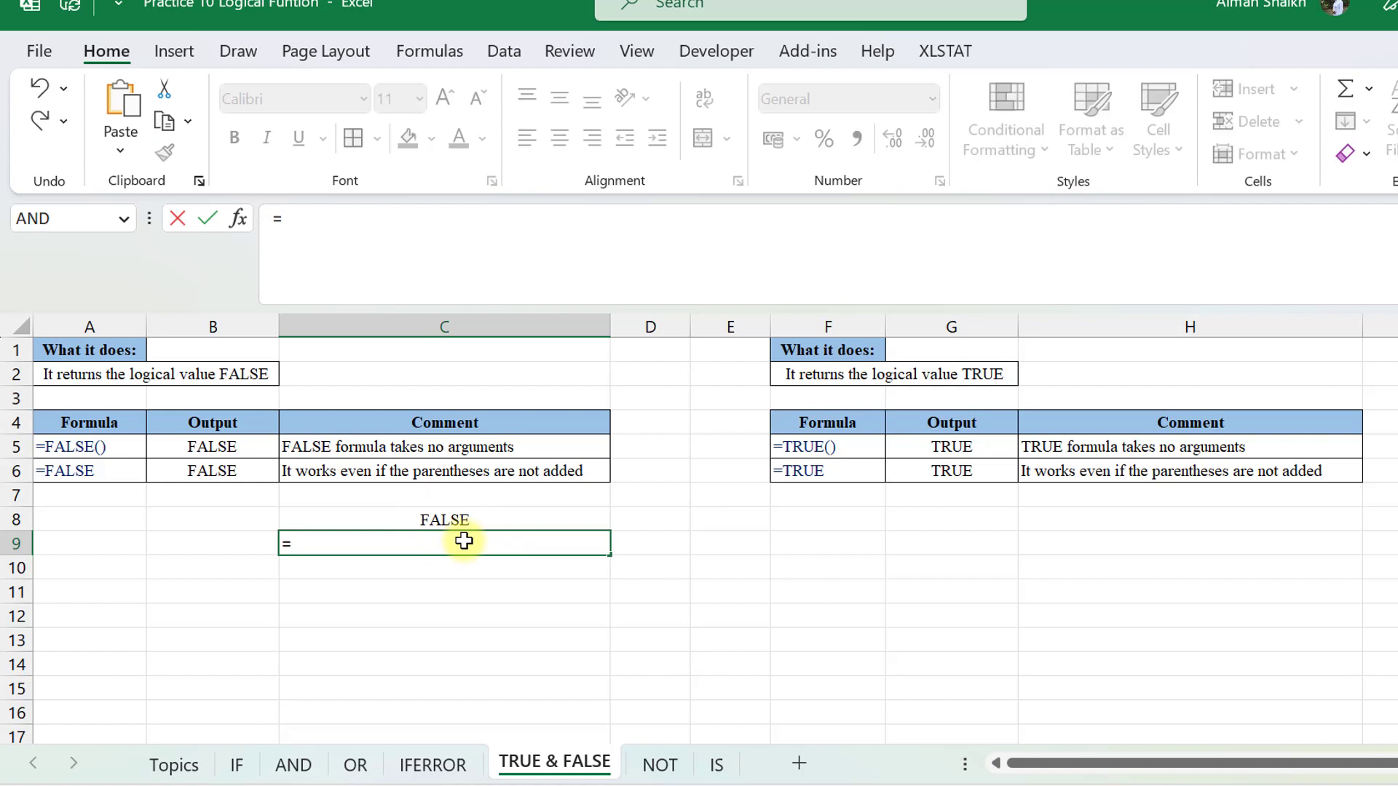
type("false")
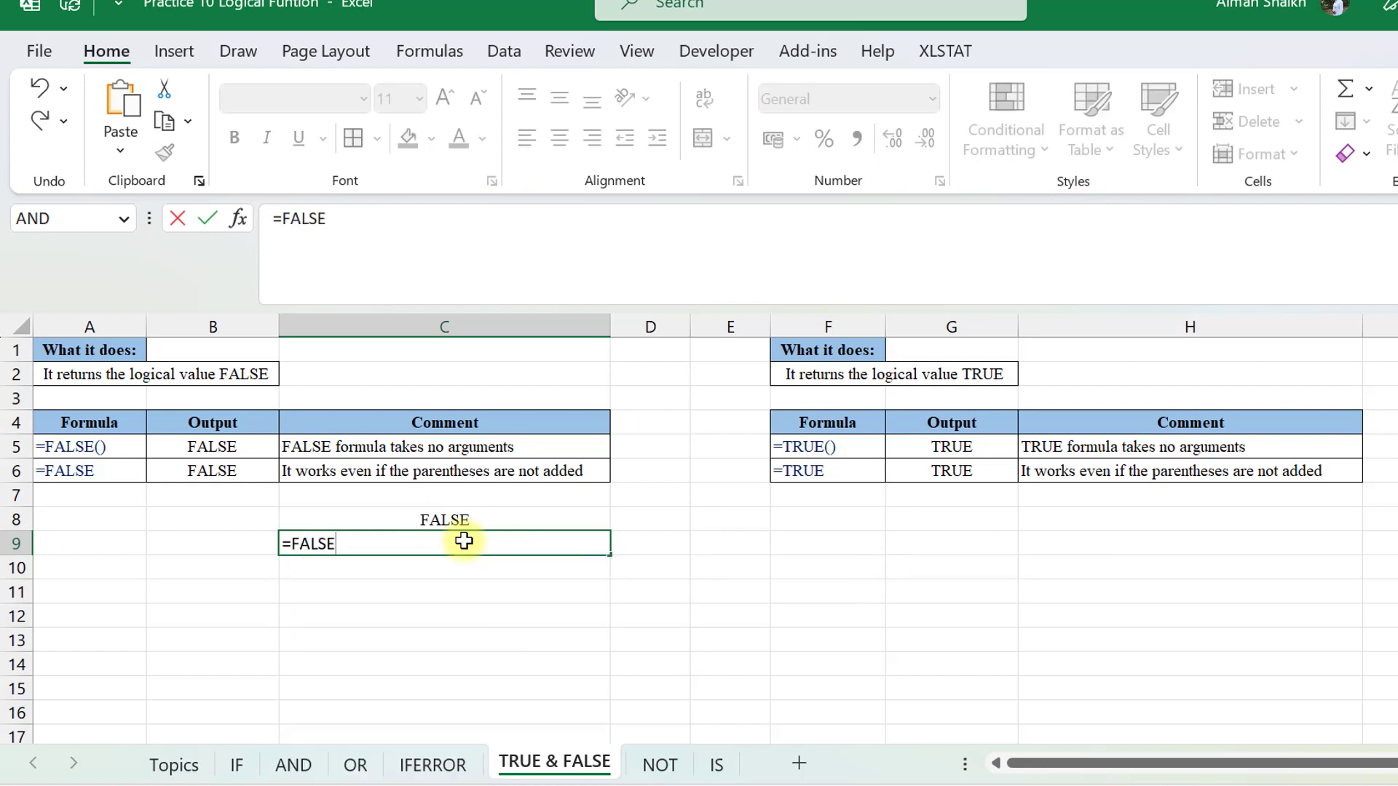
type("()")
key("Return")
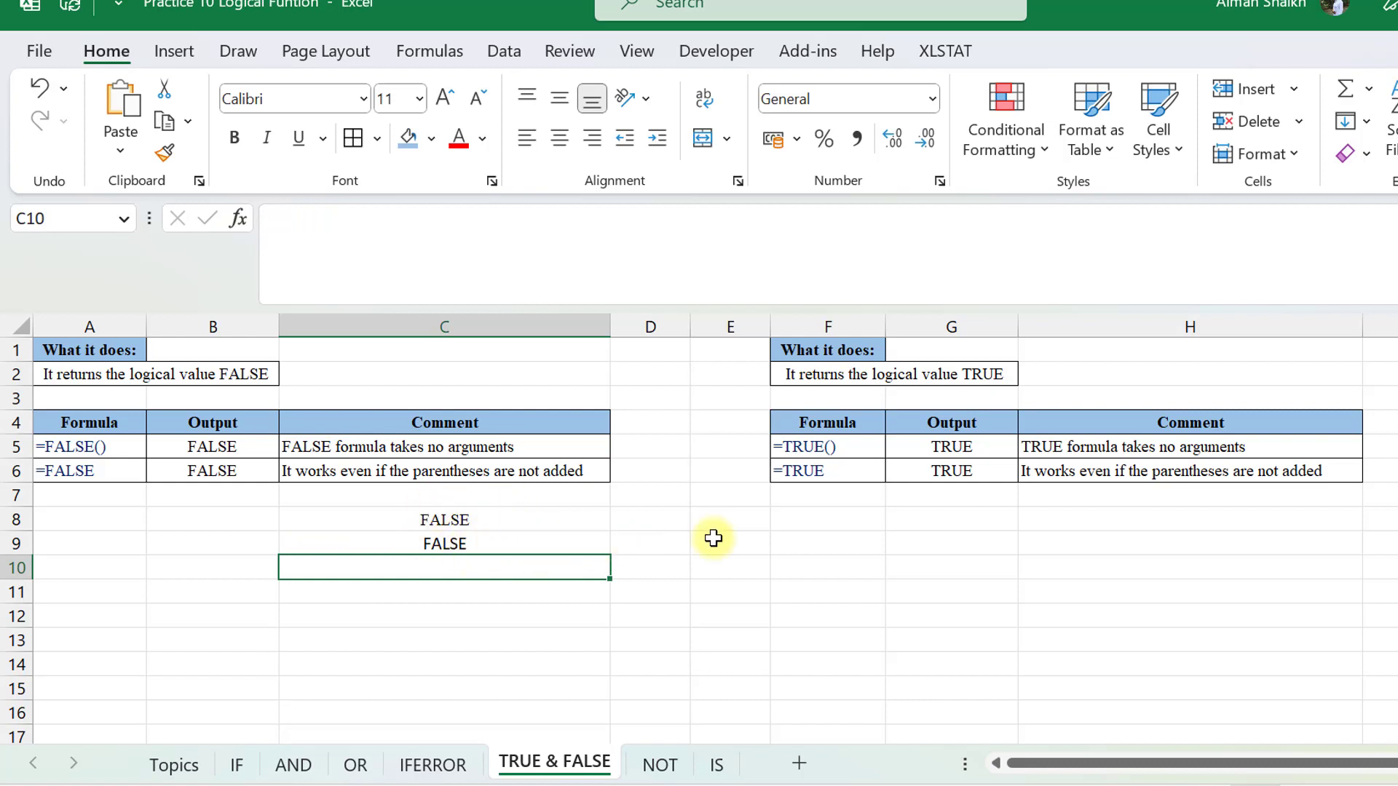
Enter =TRUE in H8 and =TRUE() with parentheses in H9, below the TRUE reference table.
left_click(1057, 520)
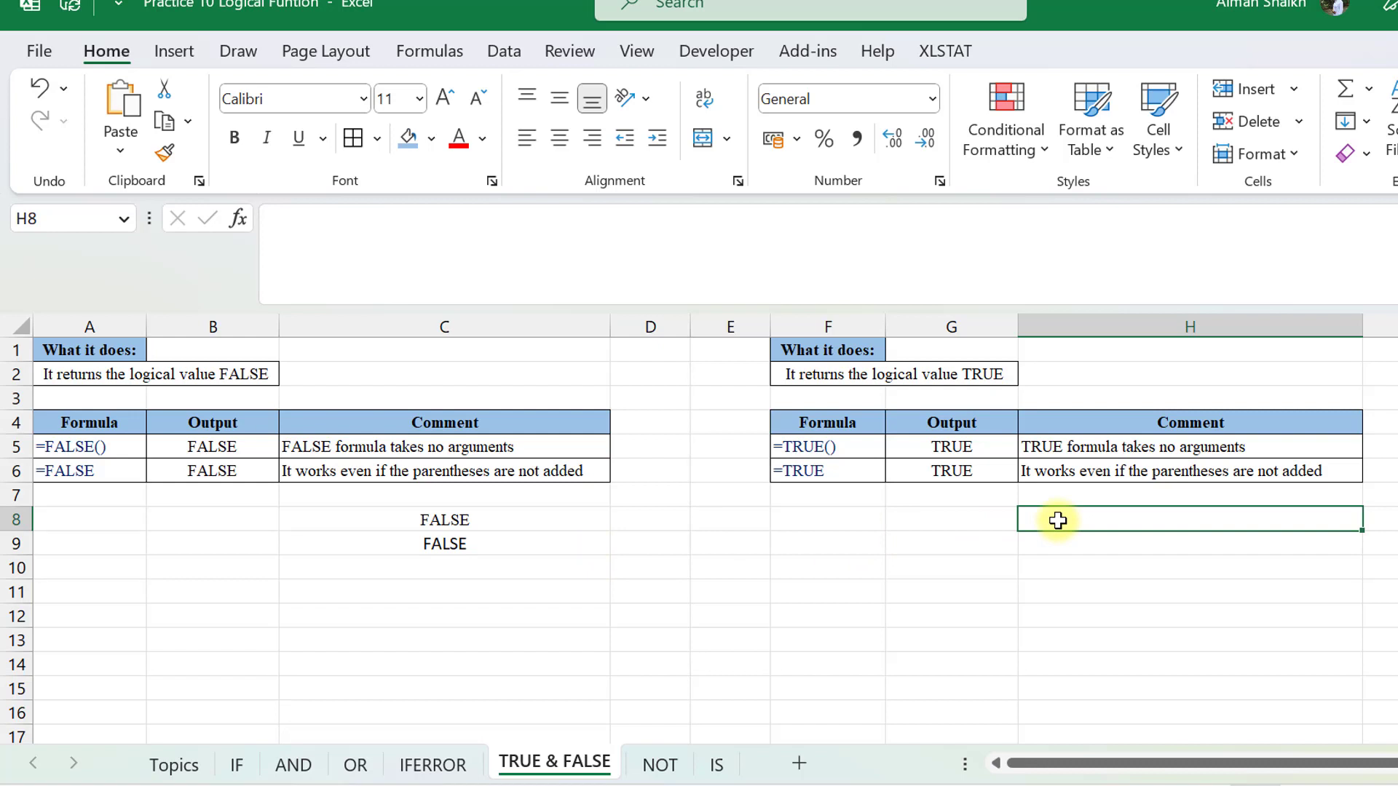
type("=true")
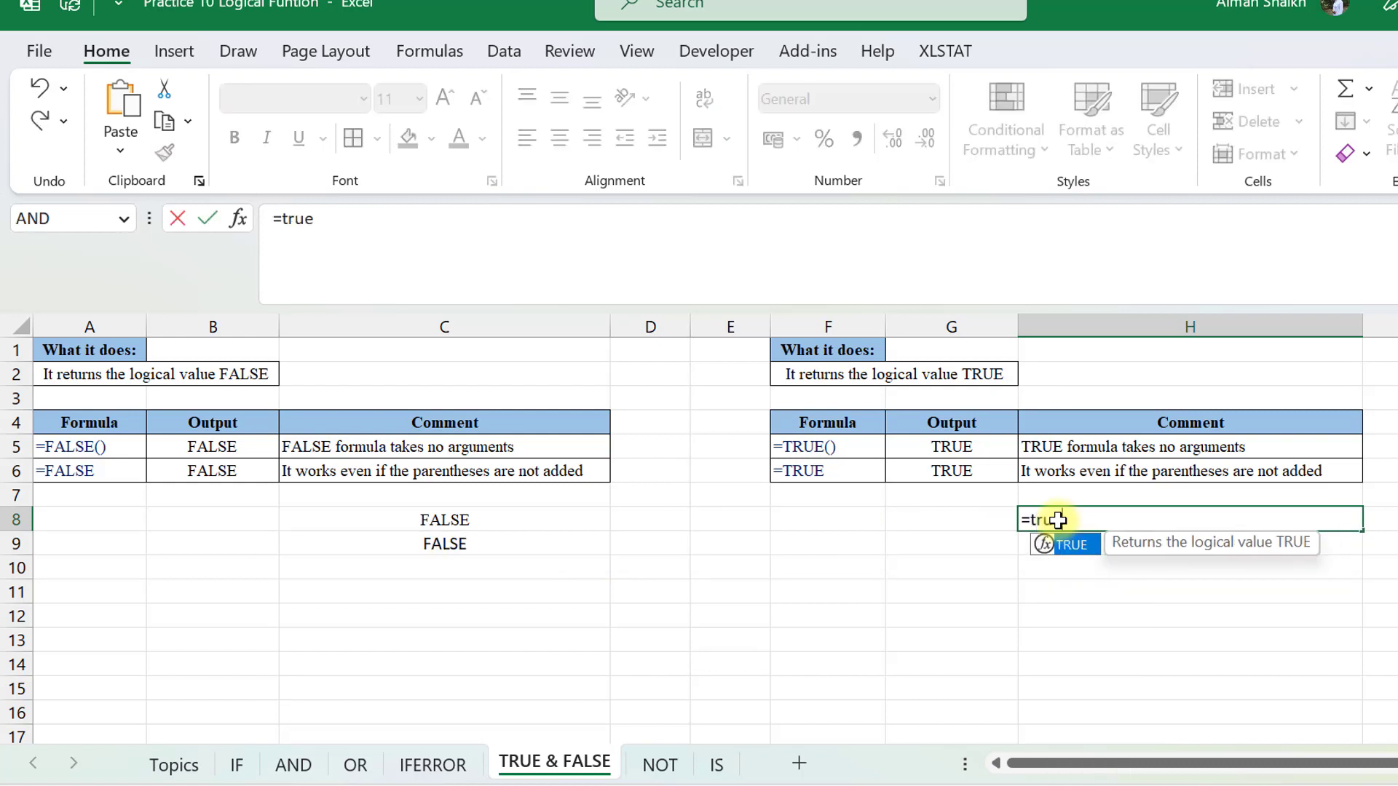
key("Tab")
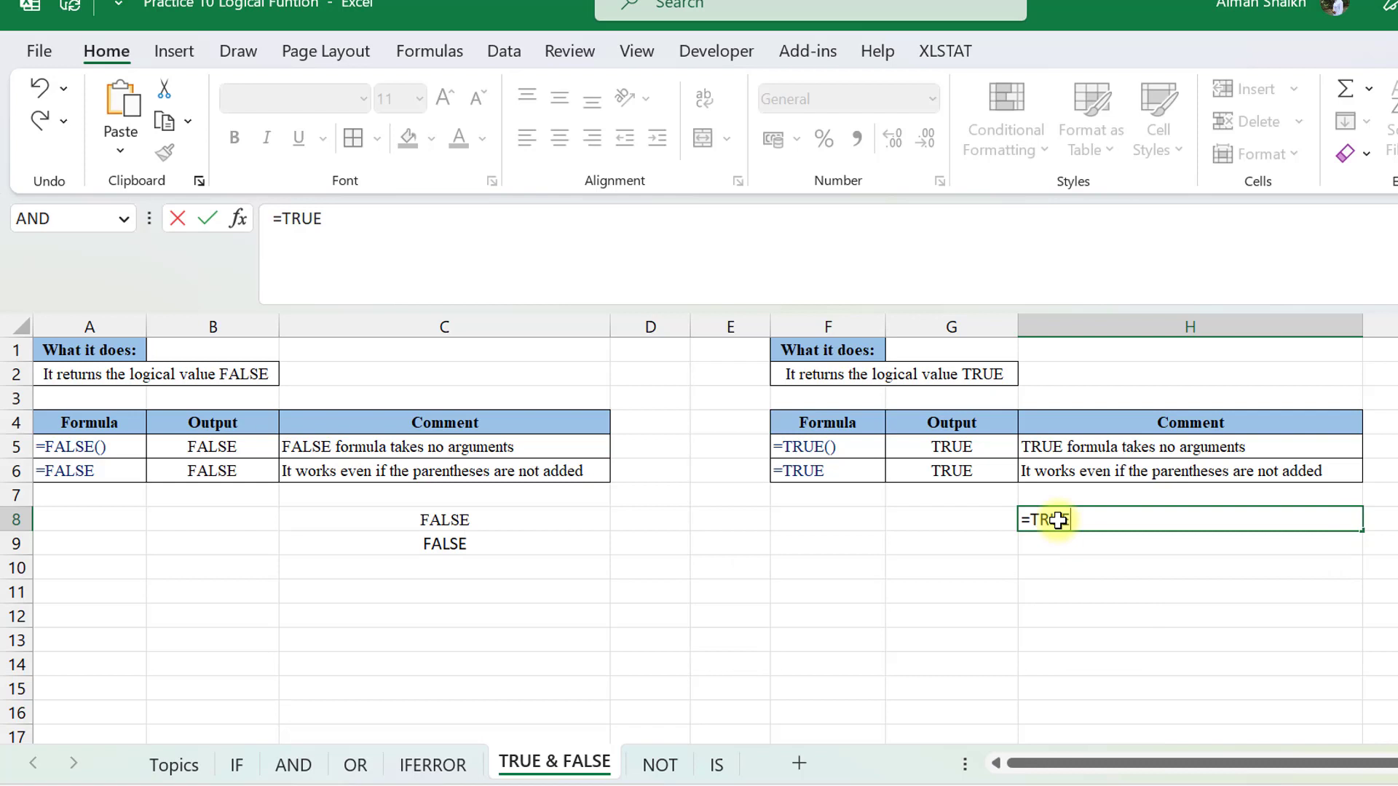
key("Return")
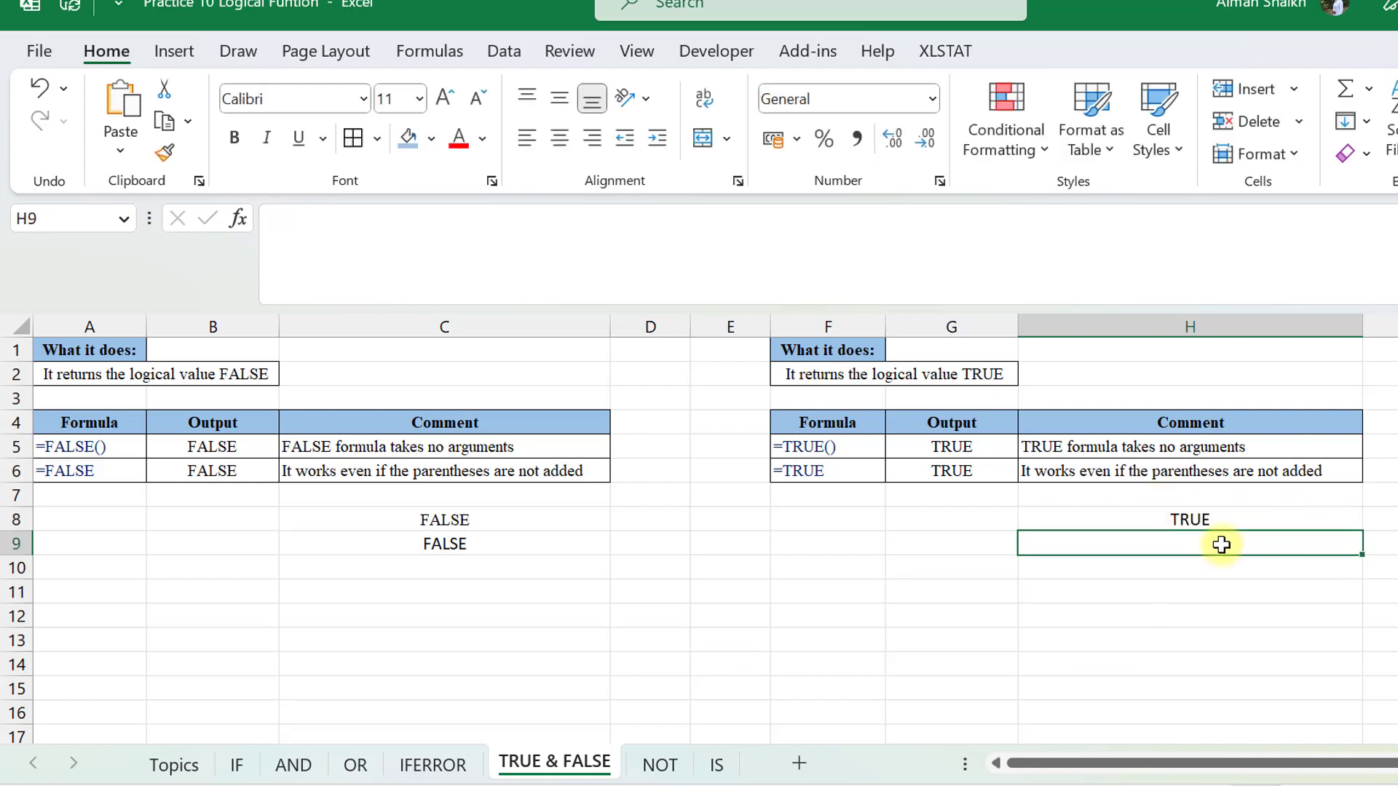
type("=true")
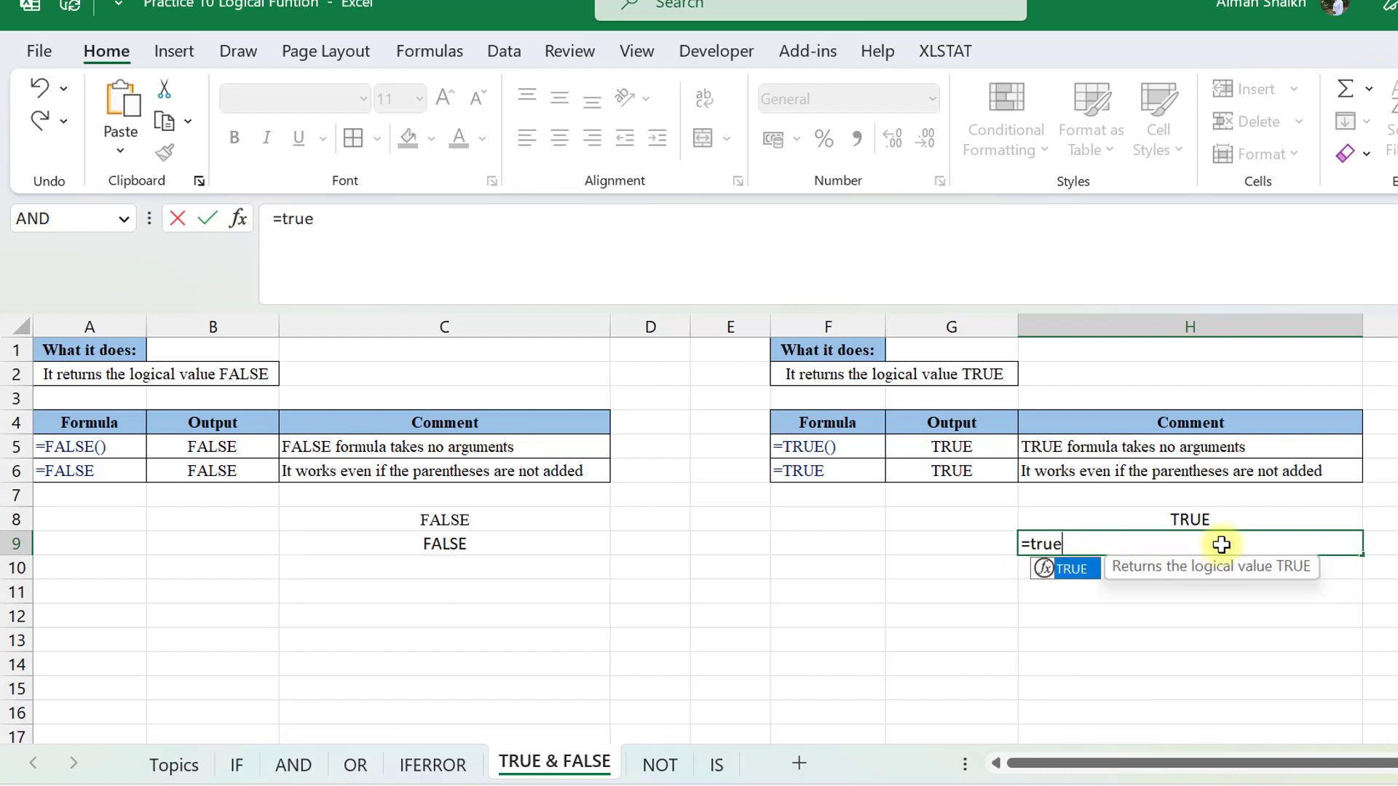
key("Tab")
type("()")
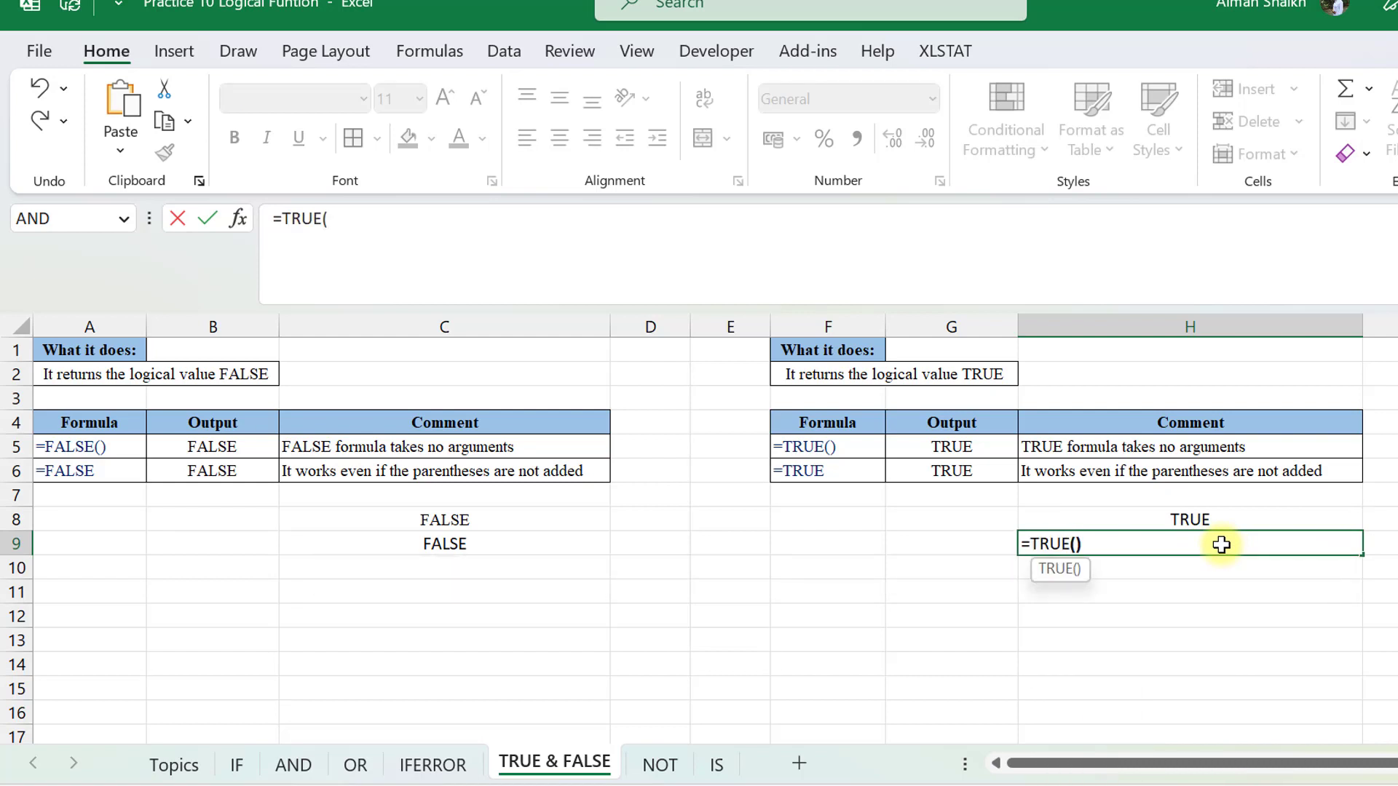
key("Return")
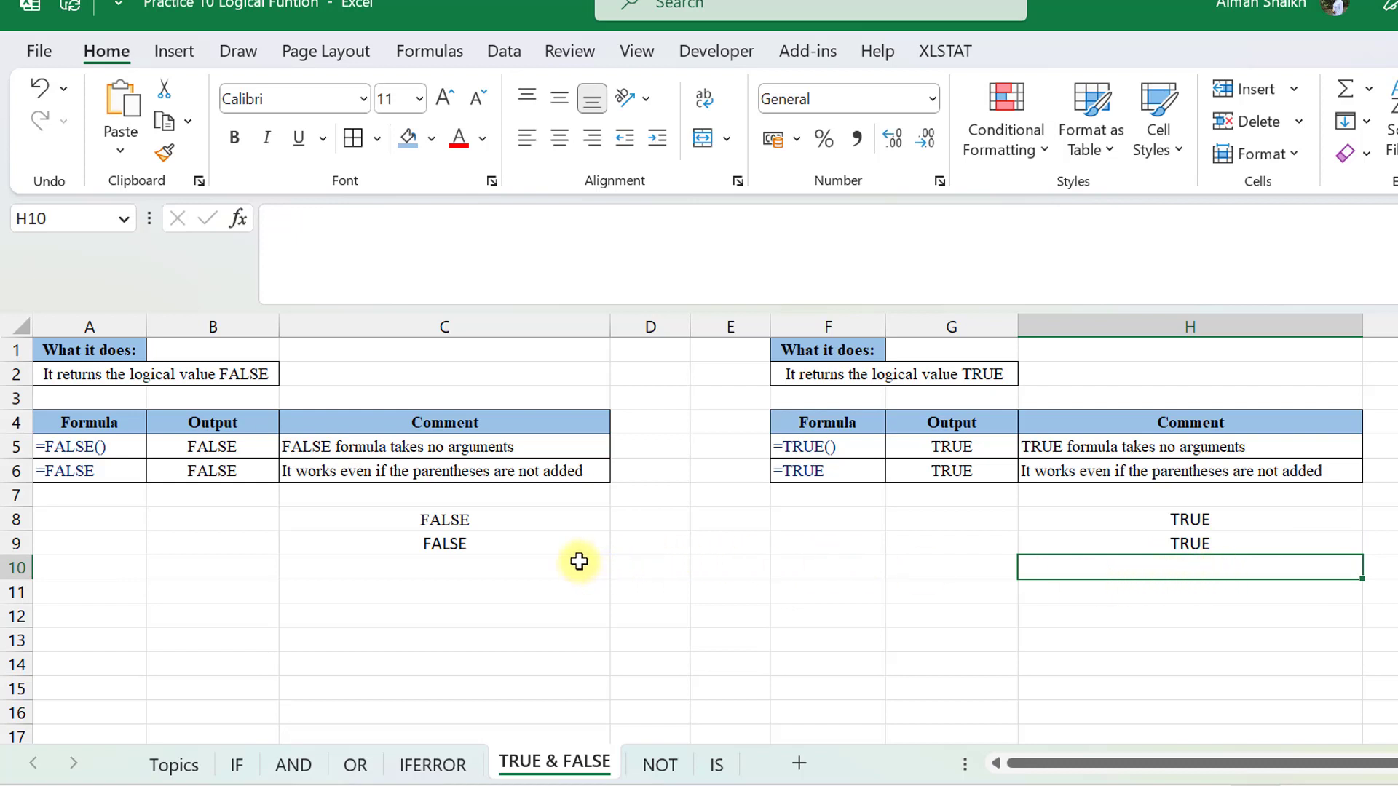
On the NOT sheet, enter =NOT(TRUE) in G5 to reverse the logical value TRUE.
left_click(657, 764)
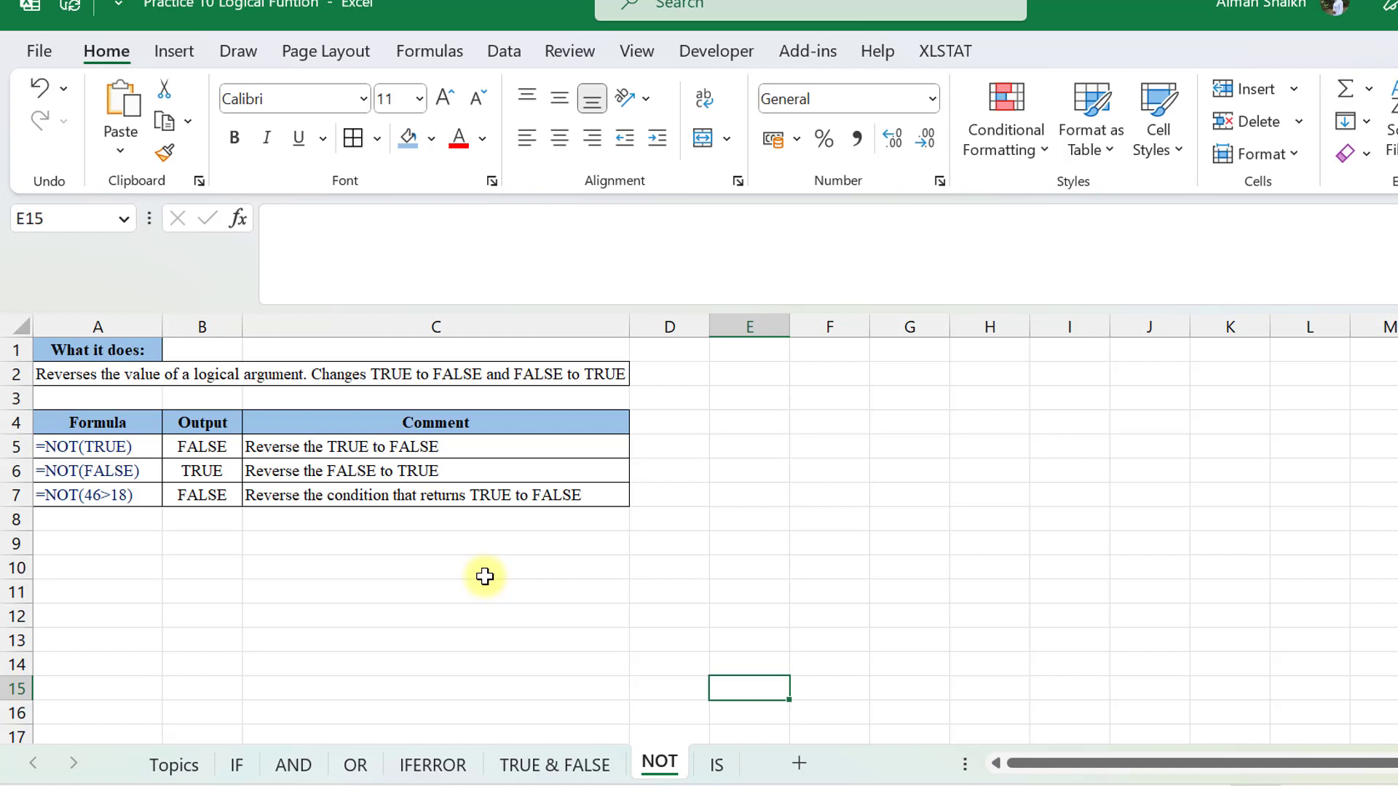
left_click(918, 450)
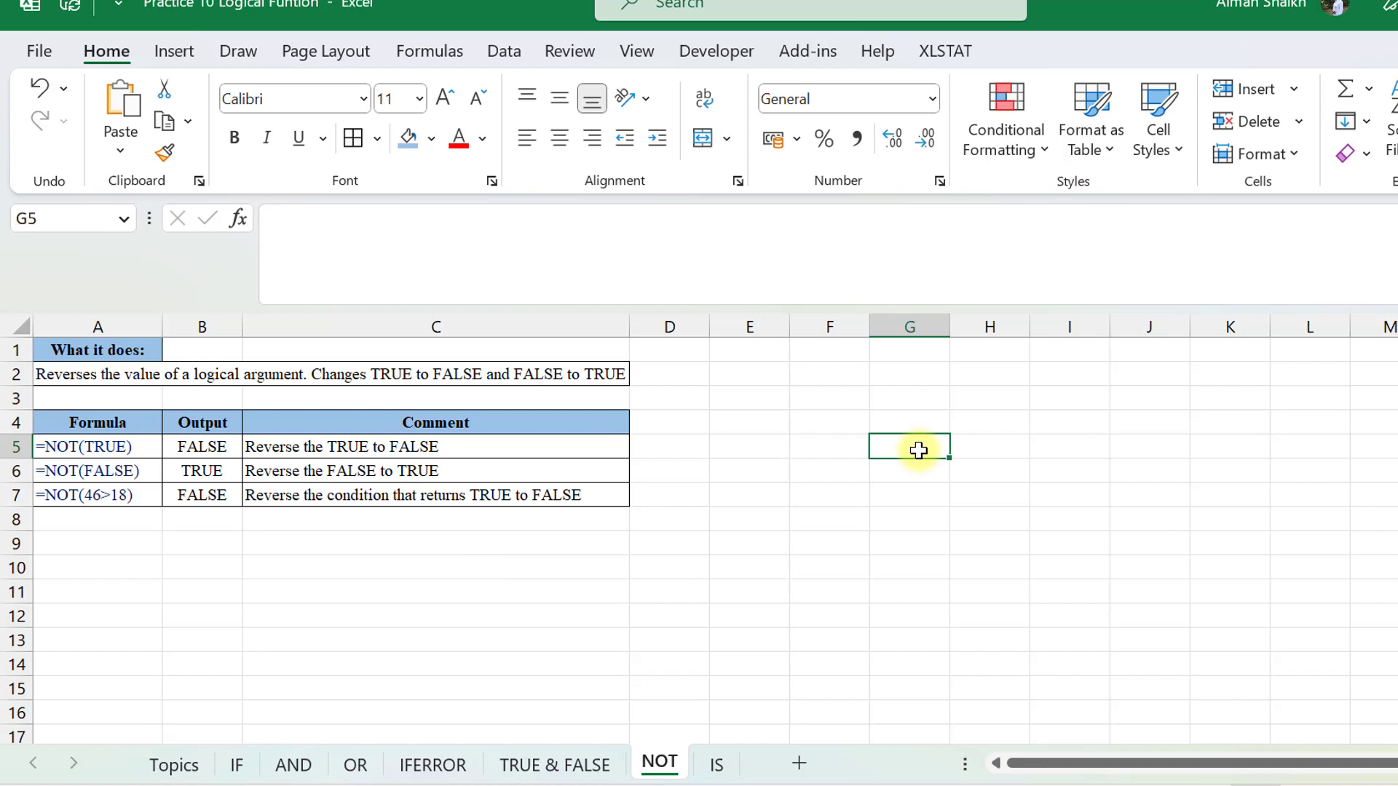
type("=not")
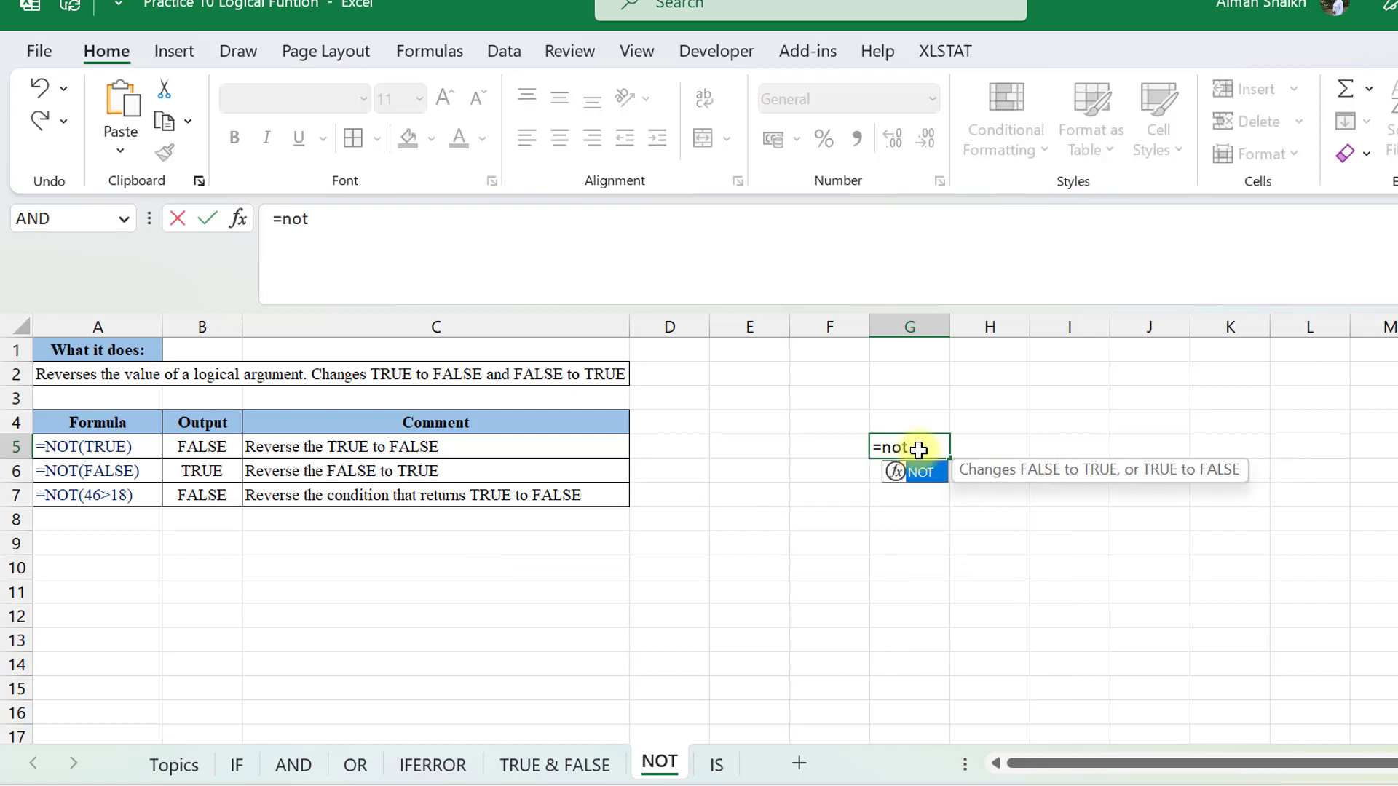
key("Tab")
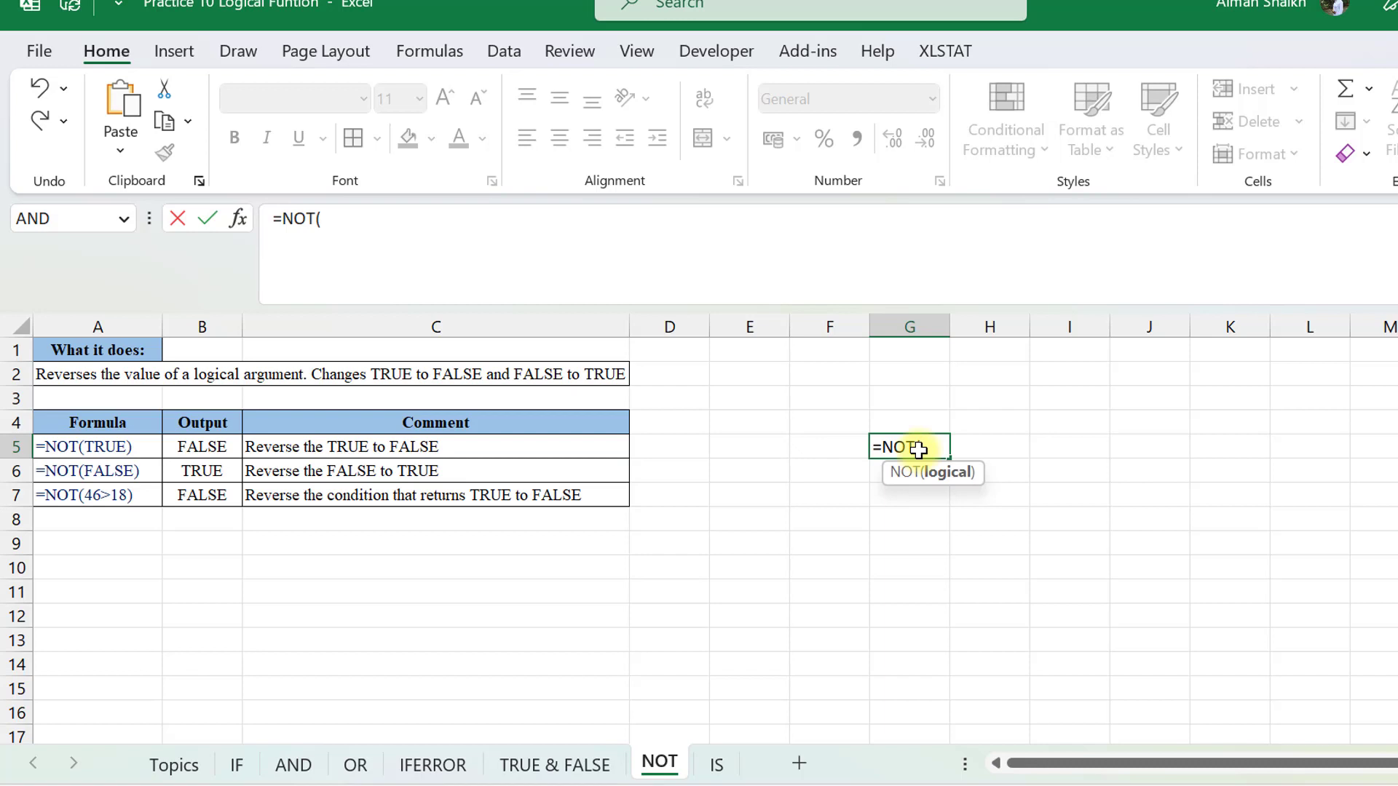
type("true)")
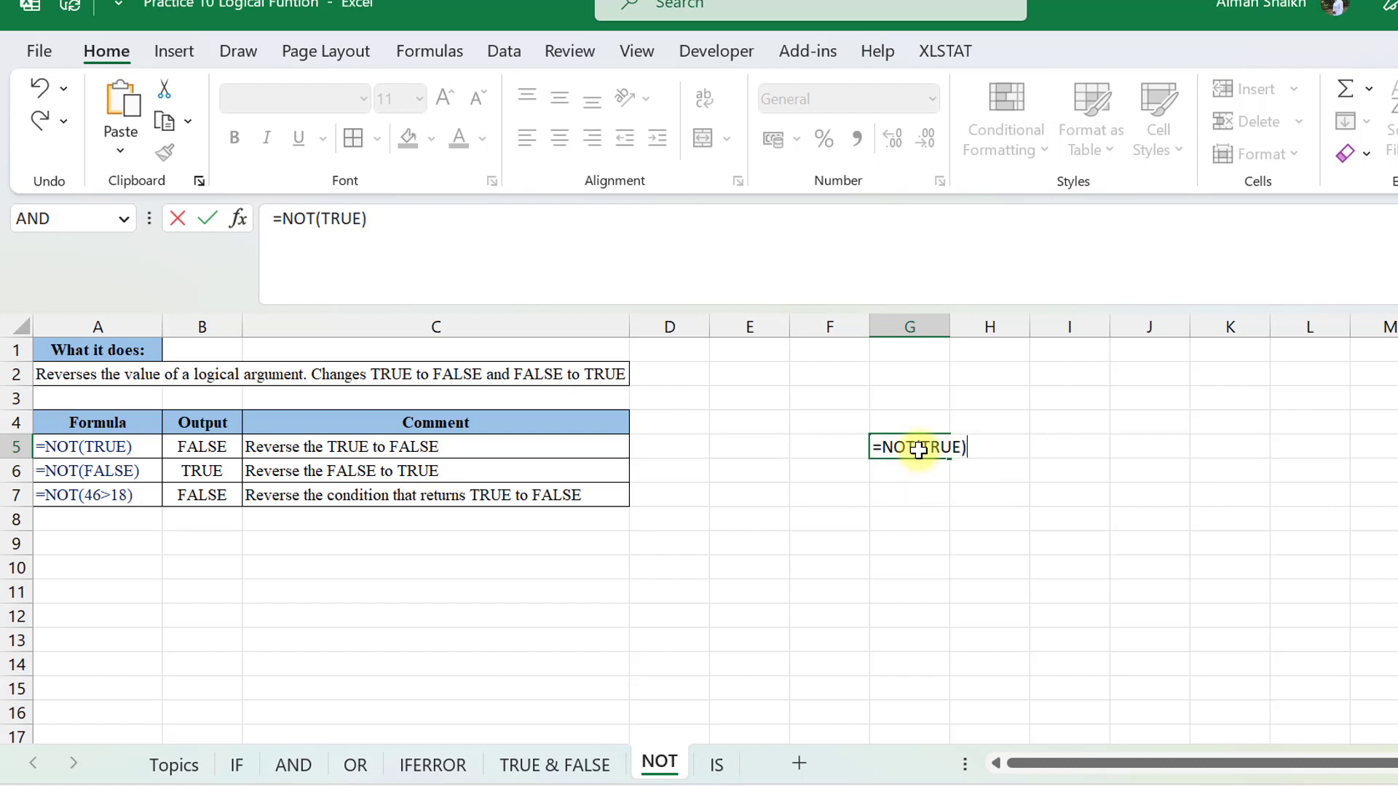
key("Return")
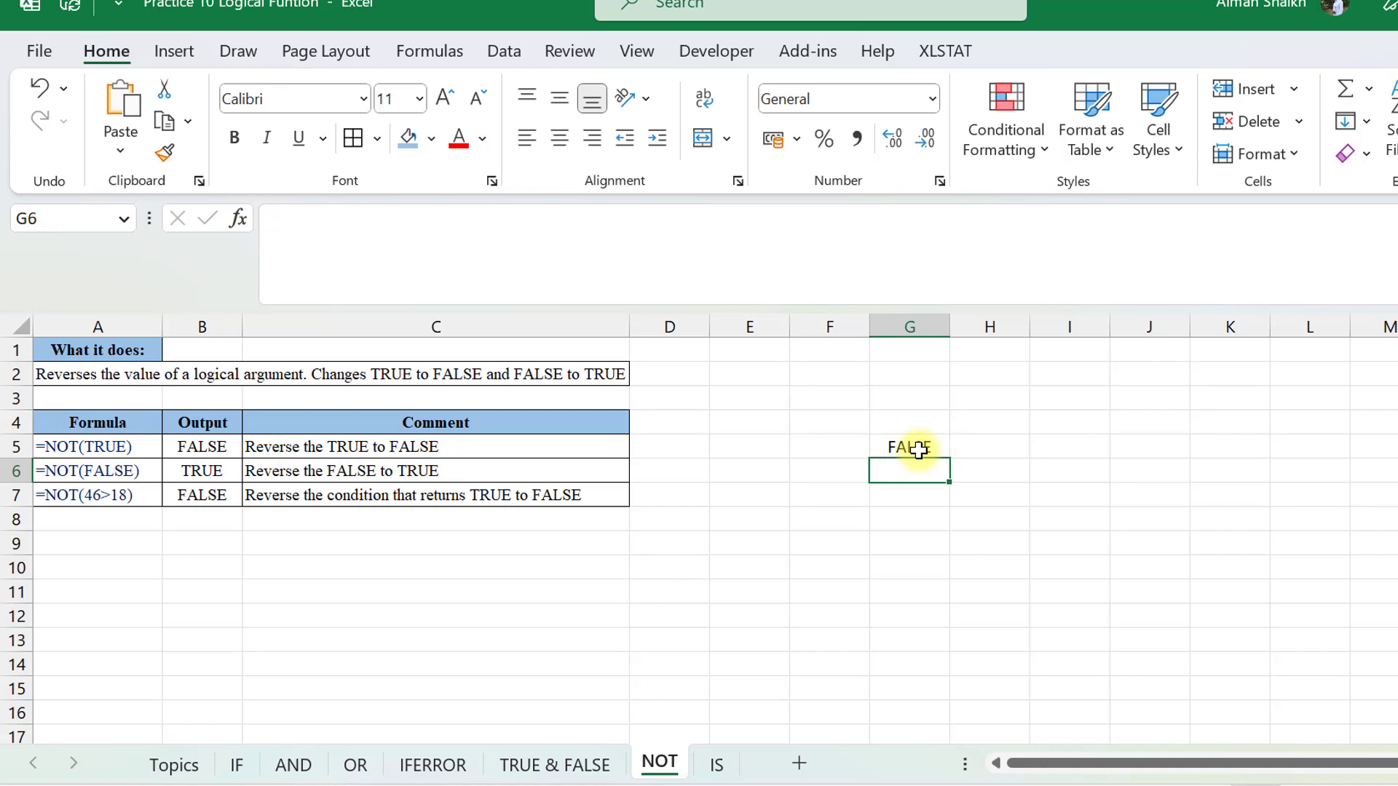
Enter =NOT(FALSE) in G6 to reverse the logical value FALSE.
type("=not")
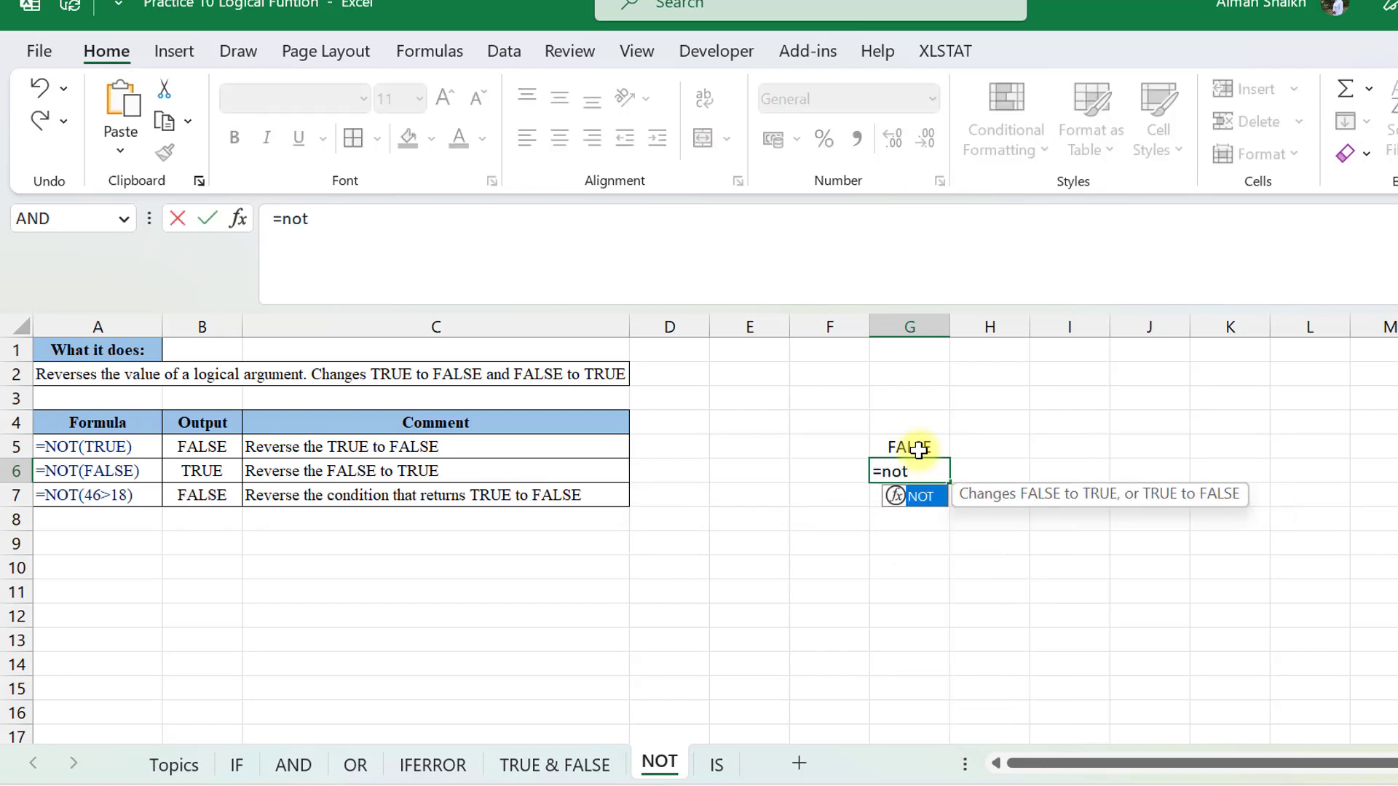
key("Tab")
type("flase")
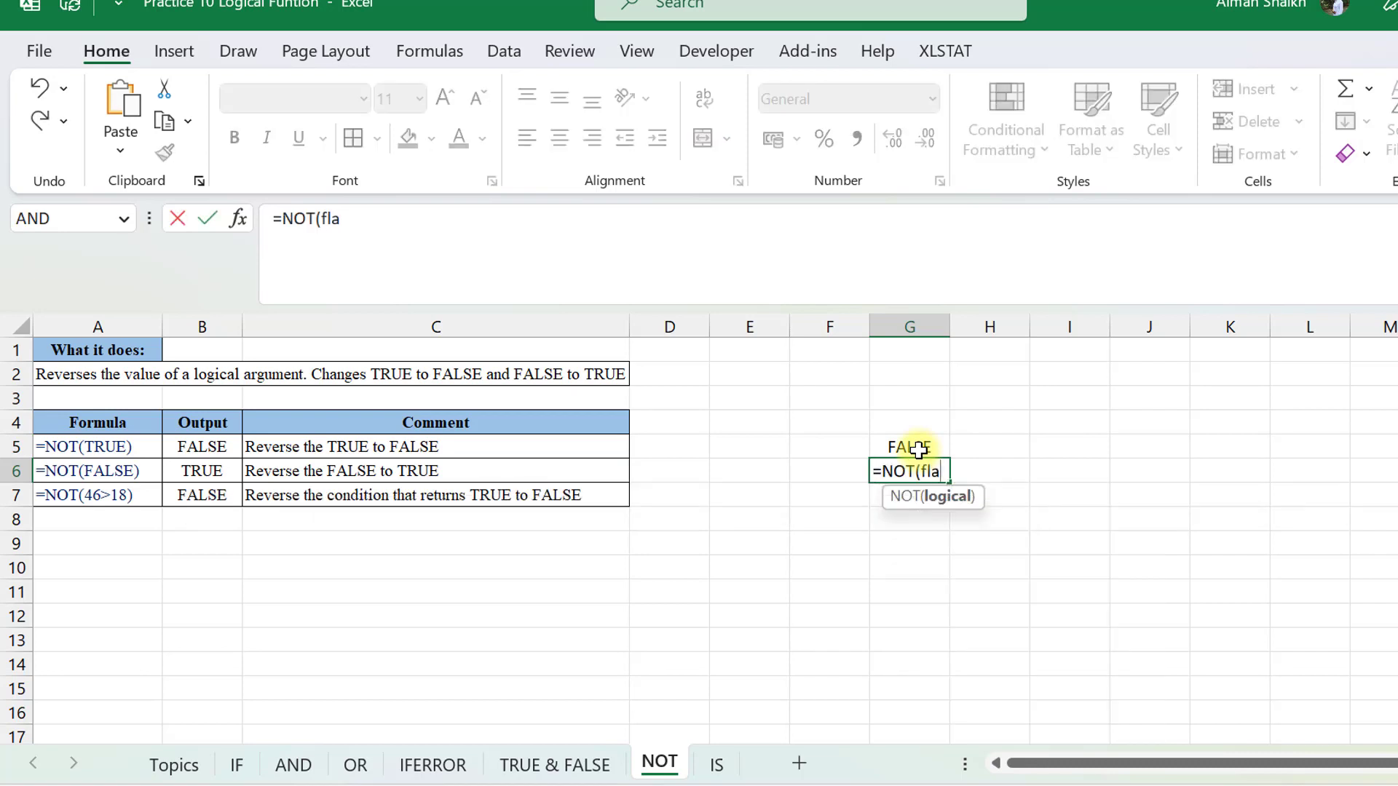
key("BackSpace")
key("BackSpace")
key("BackSpace")
key("BackSpace")
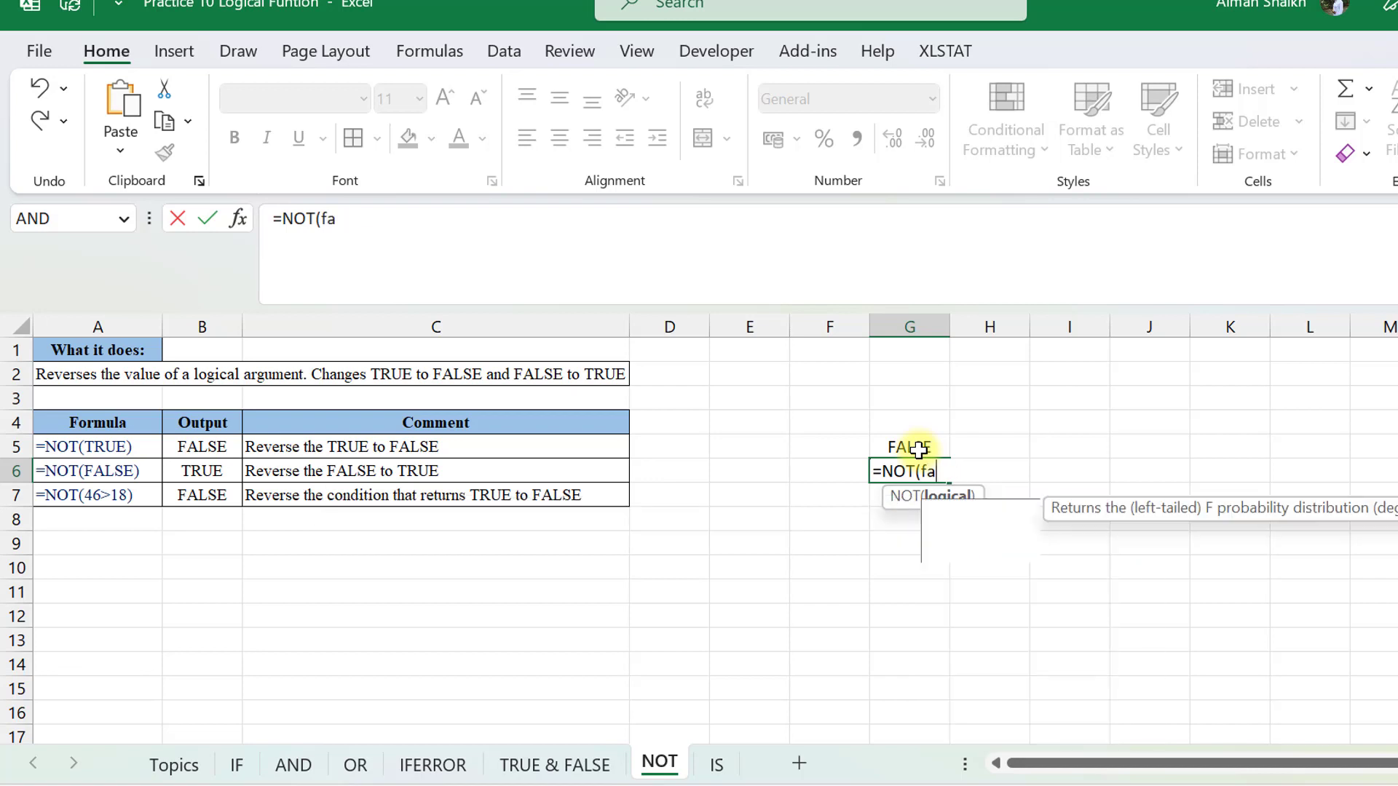
type("al")
key("Tab")
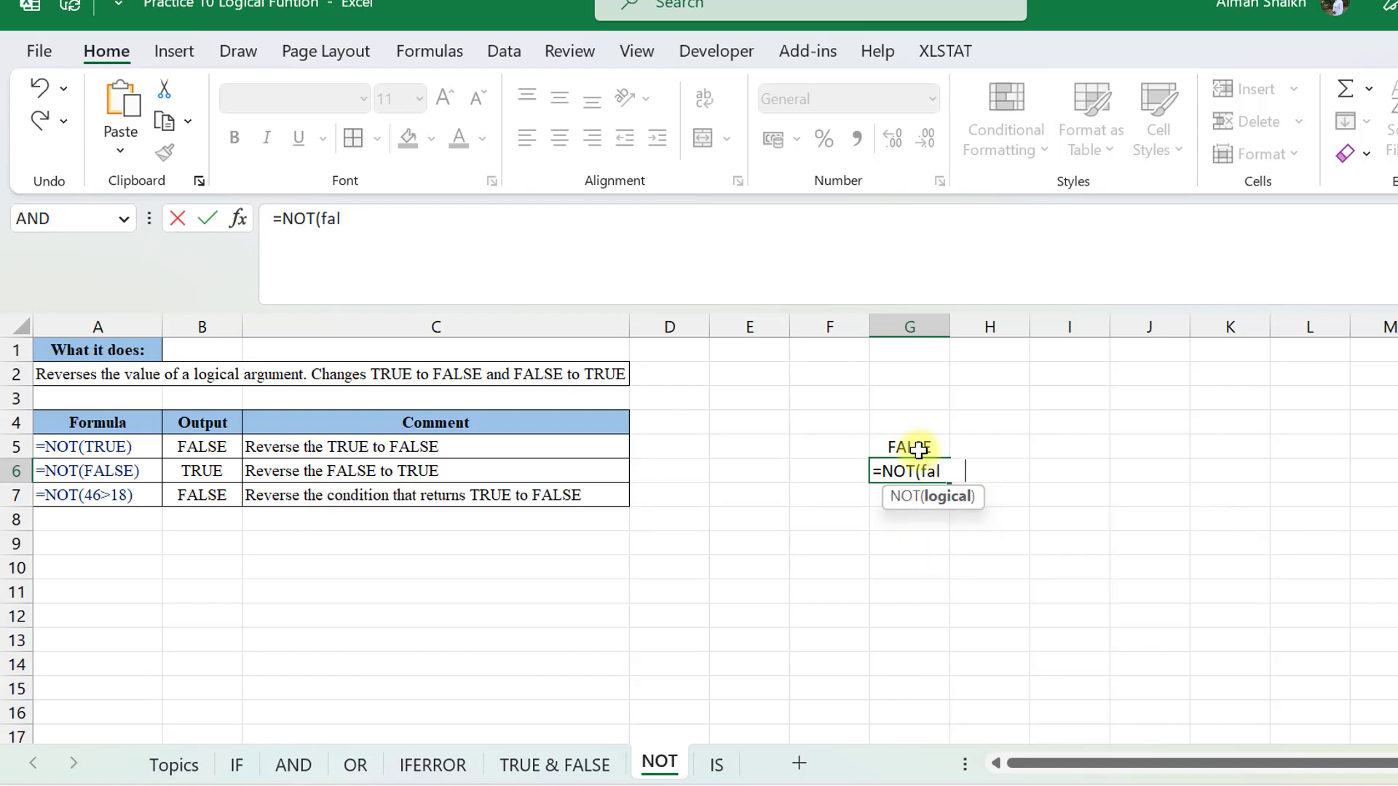
type(")")
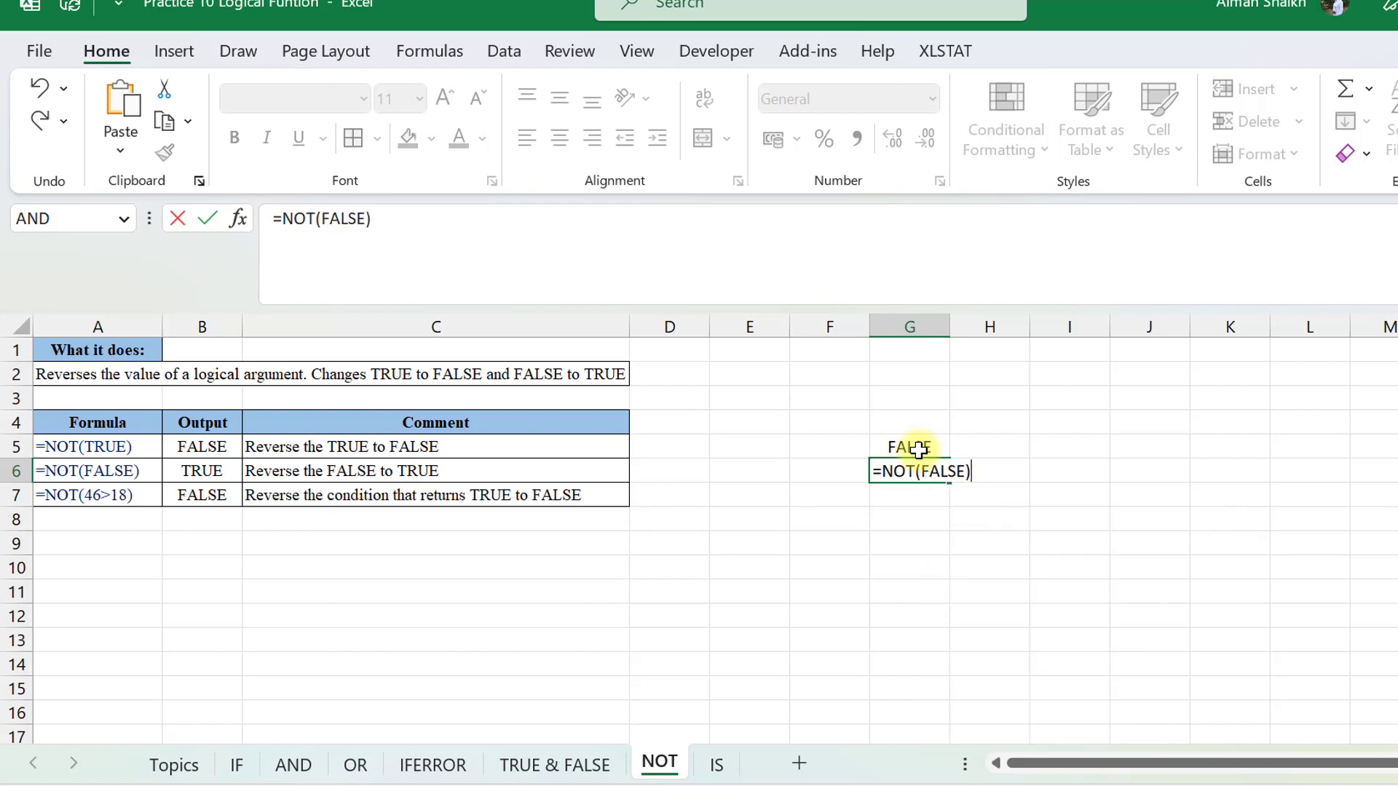
key("Return")
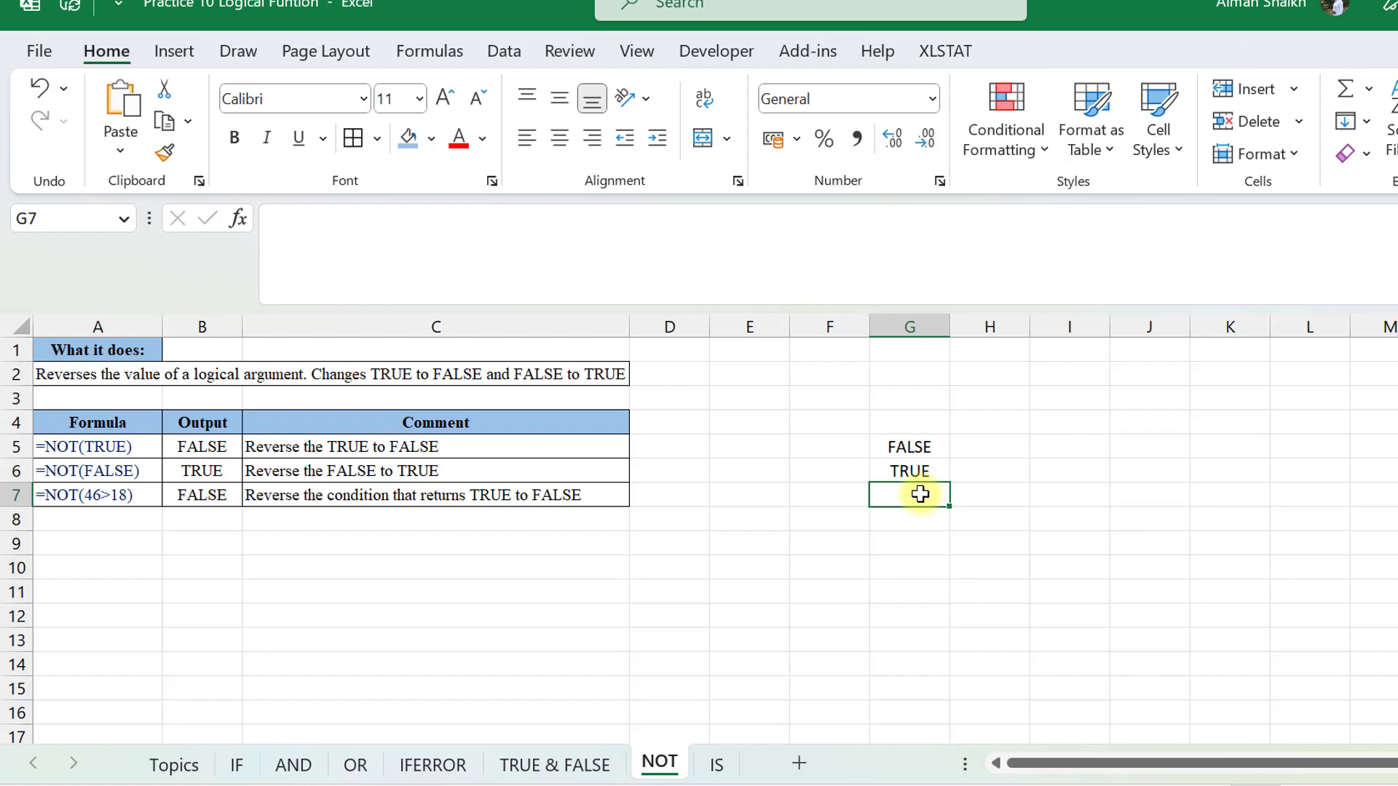
Enter =NOT(18>15) in G7 to reverse the result of a true comparison.
type("=not")
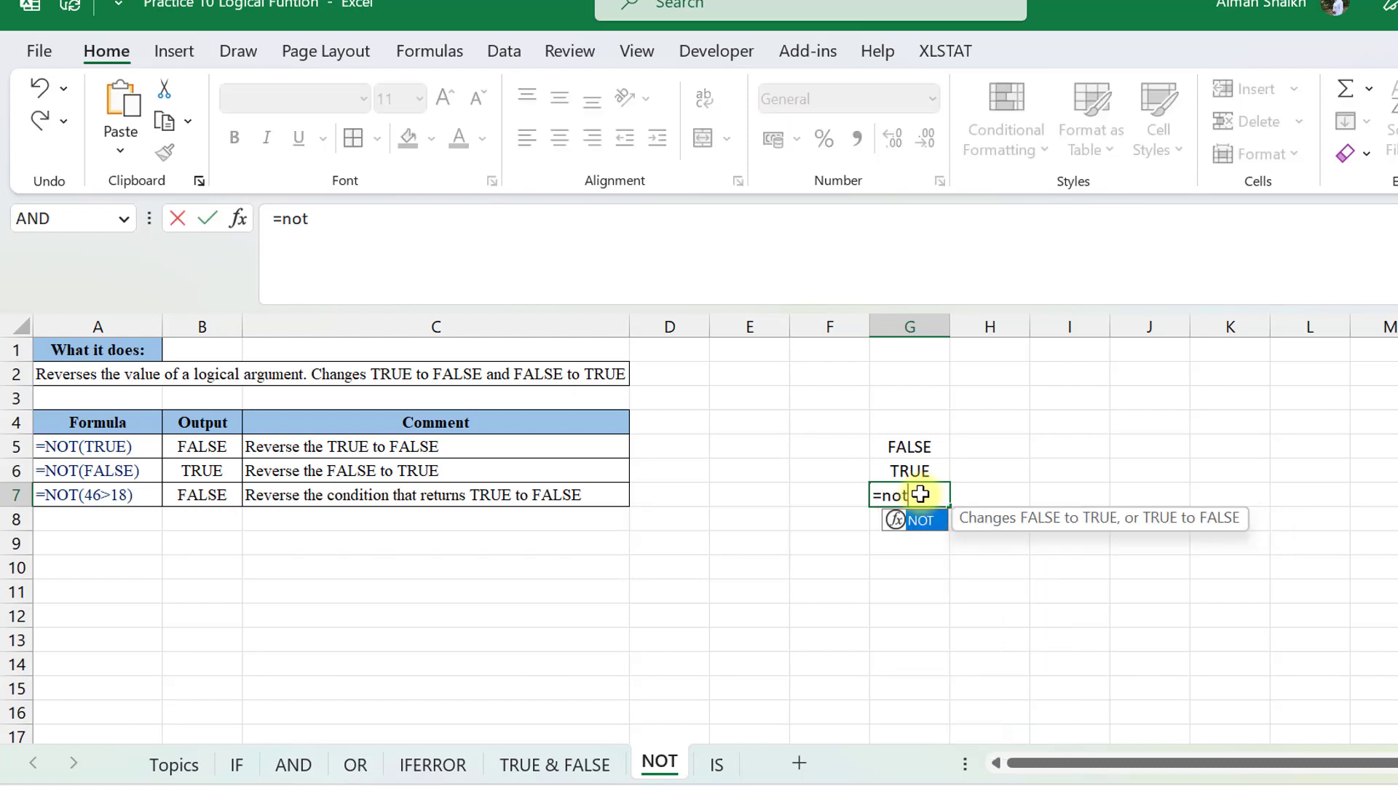
key("Tab")
type("(")
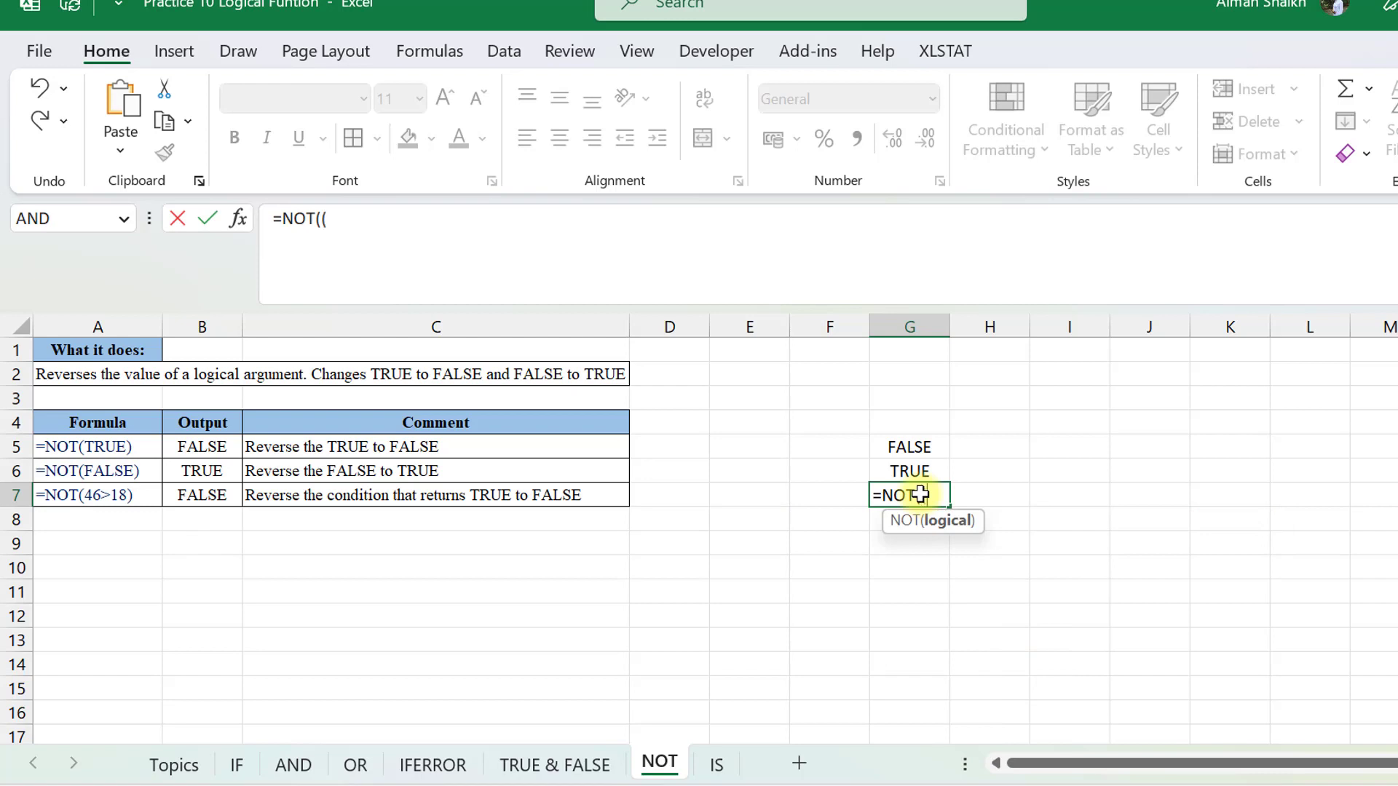
key("BackSpace")
type("18>15)")
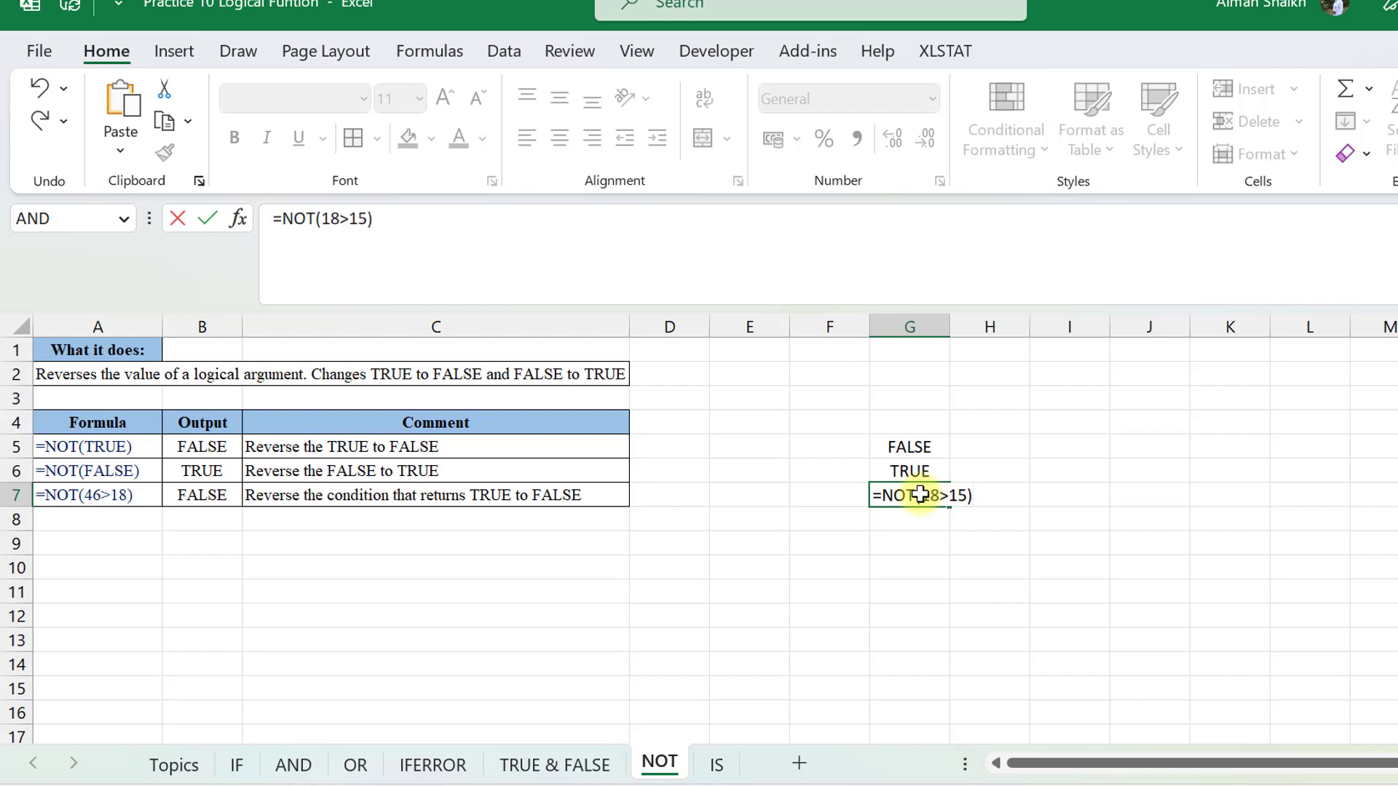
key("Return")
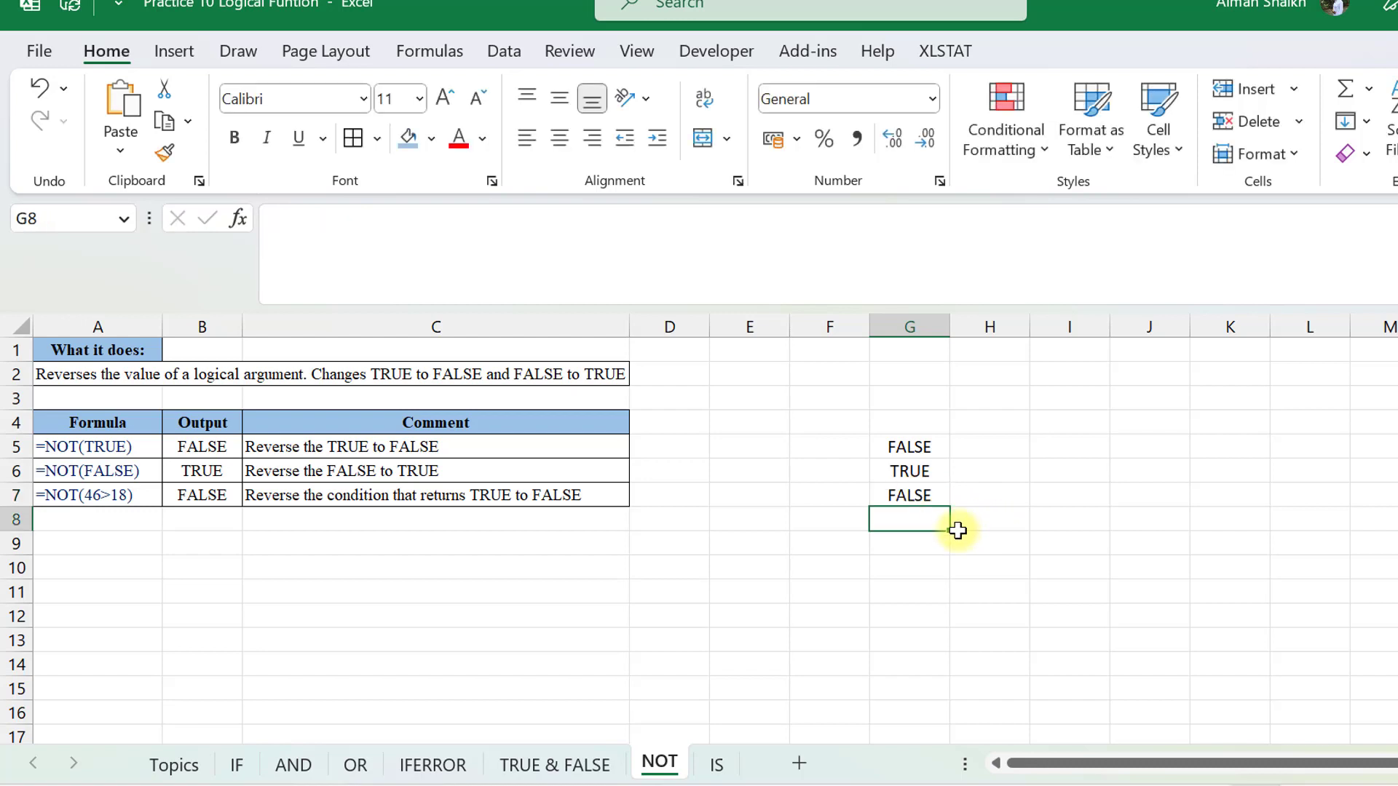
Enter =NOT(20<18) in G9, leaving G8 empty, to reverse the result of a false comparison.
left_click(930, 540)
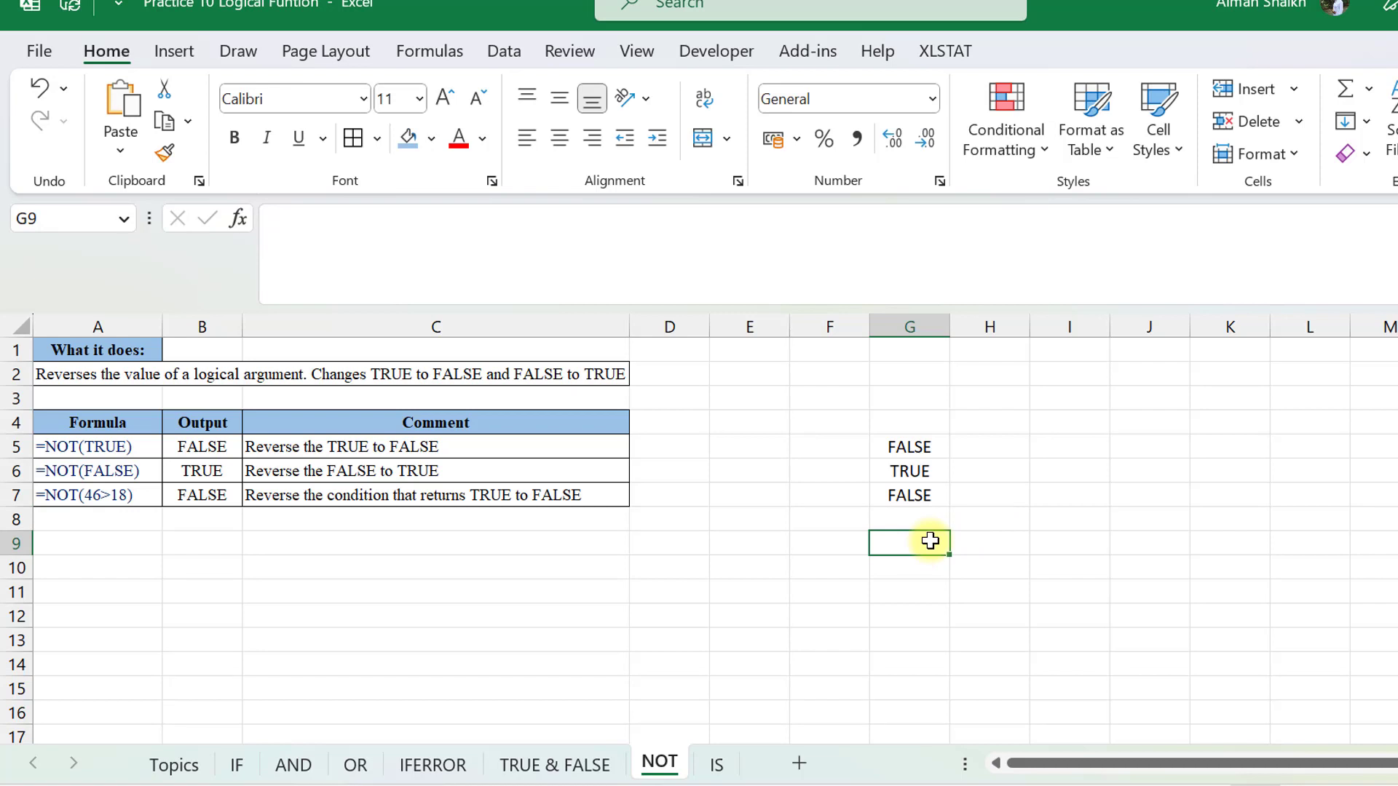
type("=")
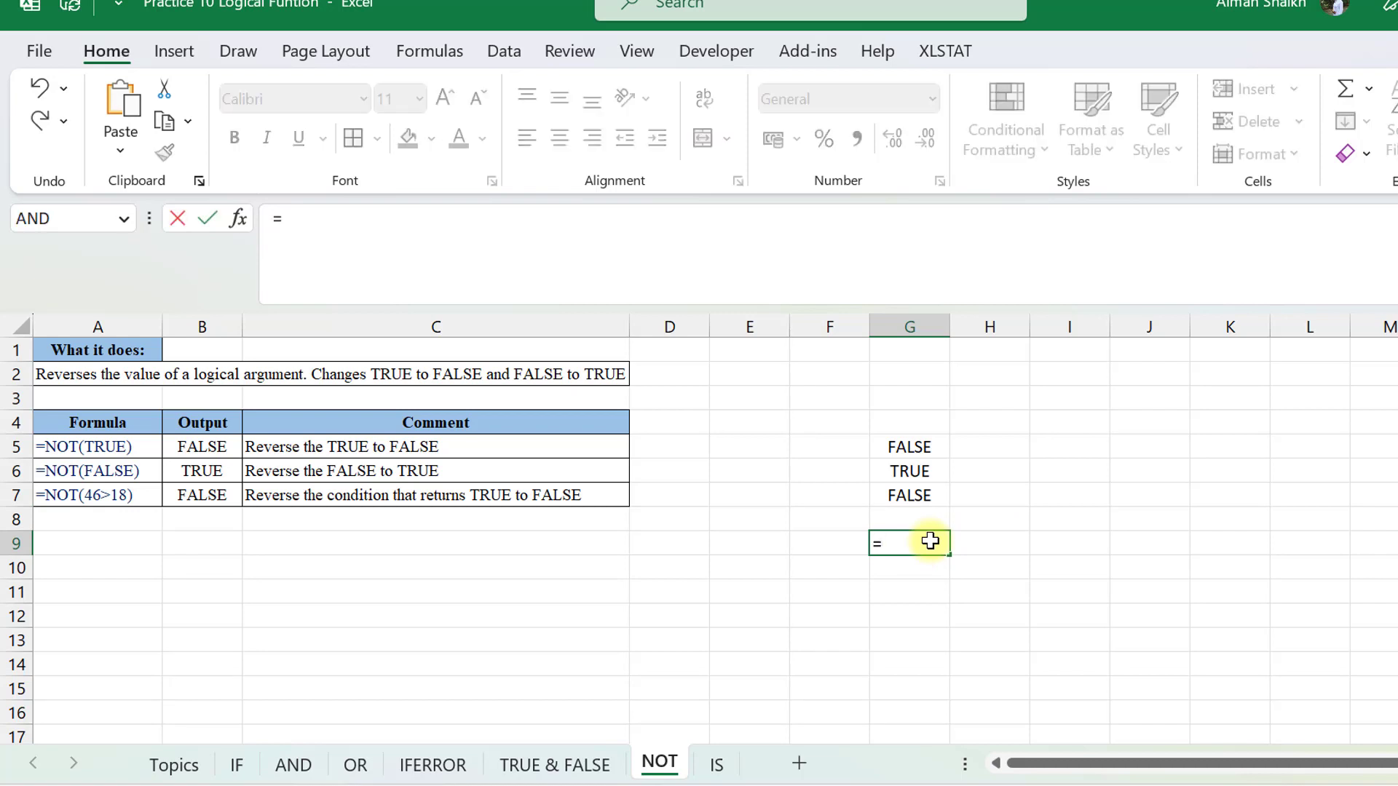
type("not")
key("Tab")
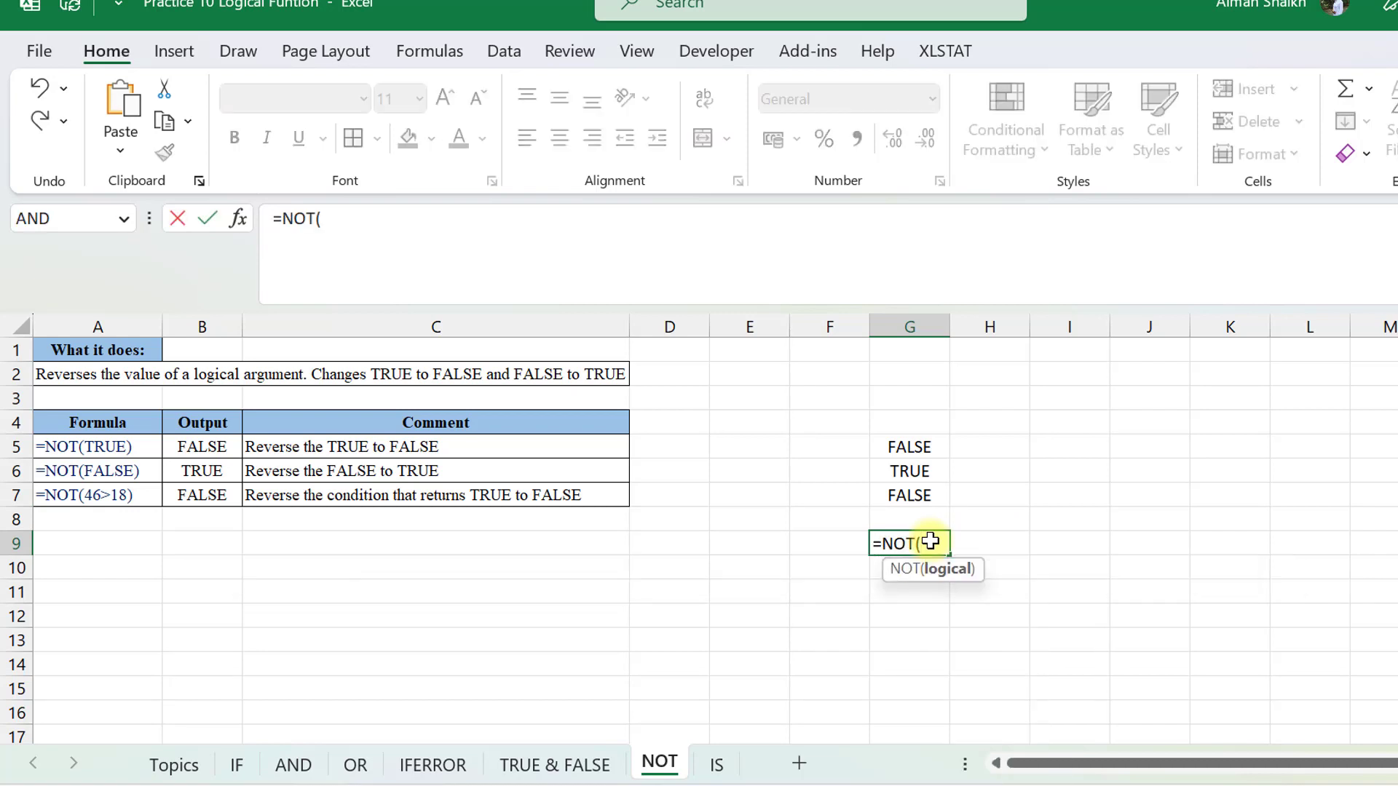
type("20<18)")
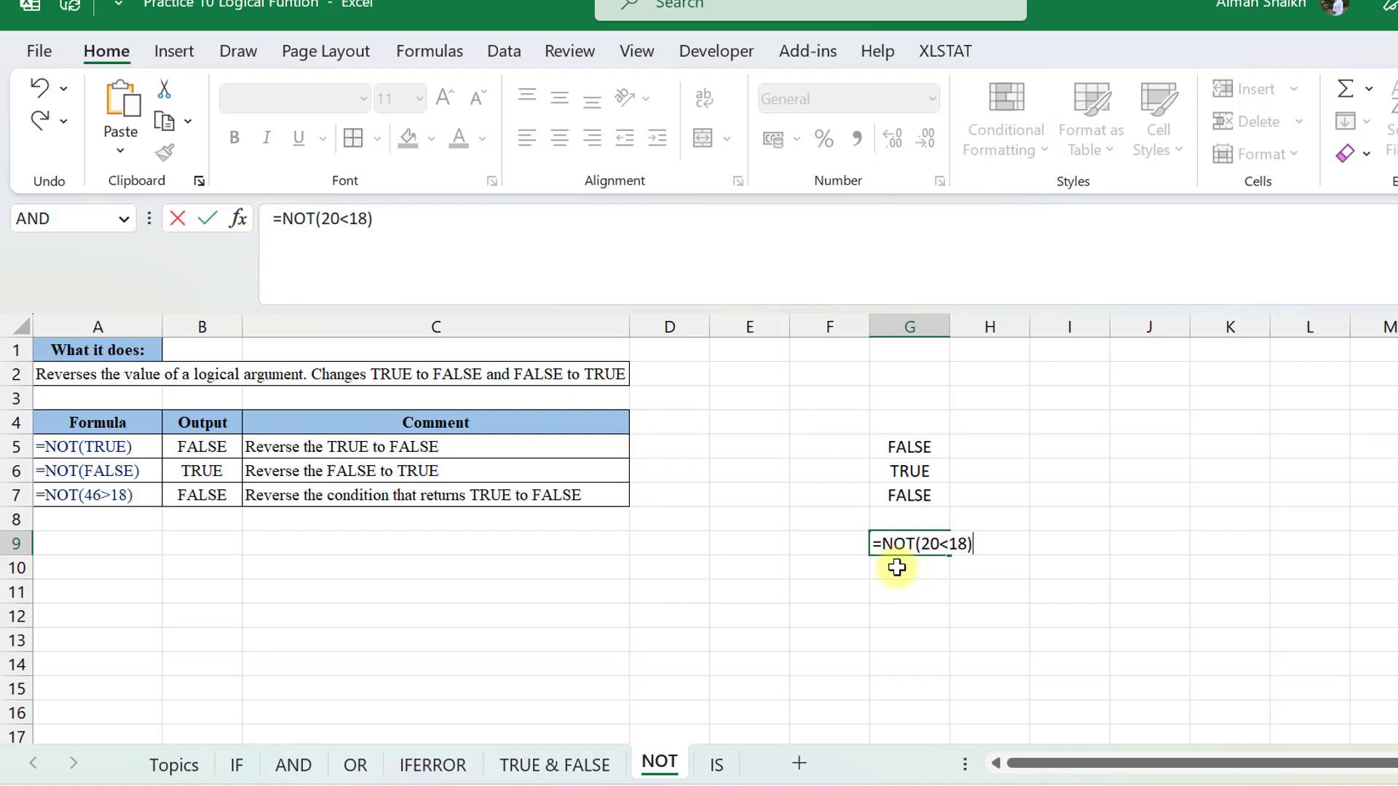
key("Return")
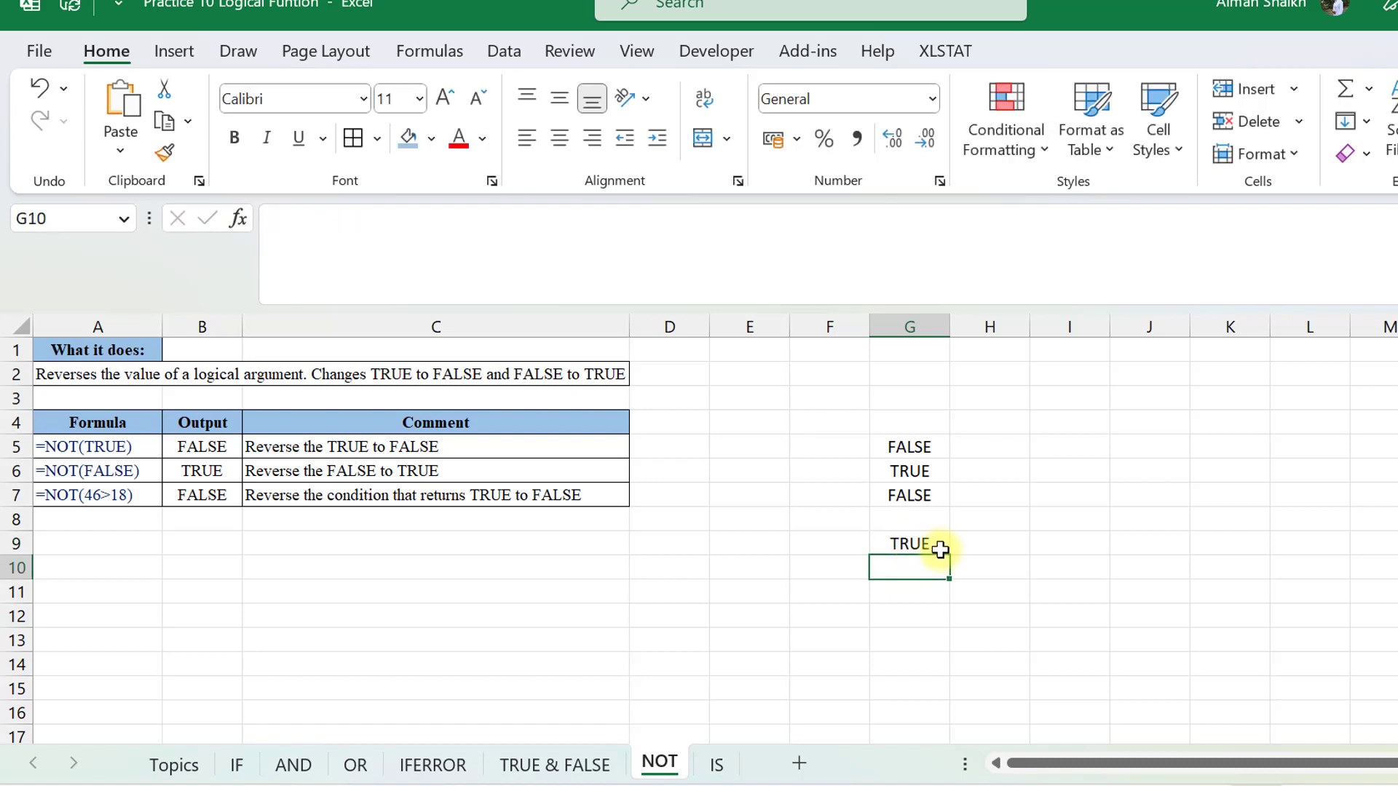